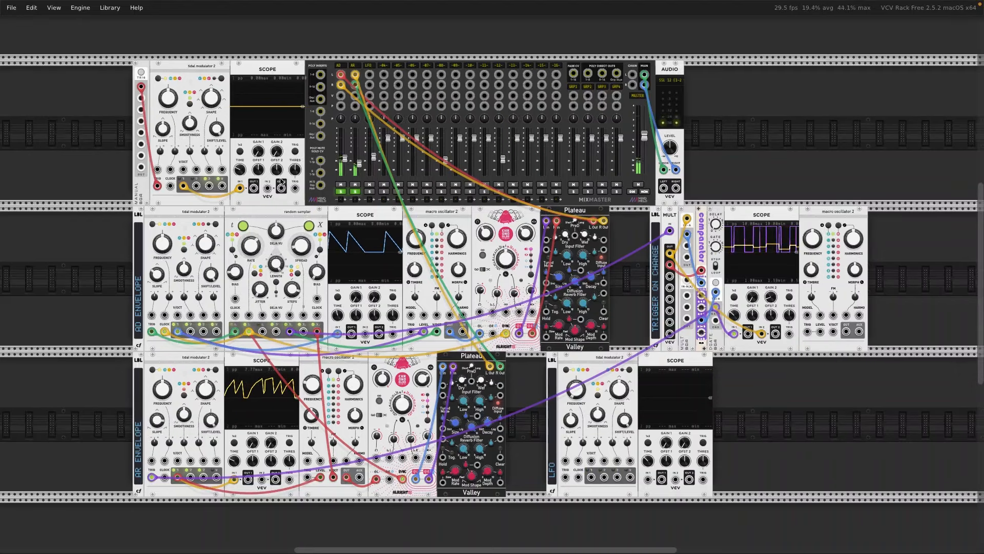
Step: Cycle the top tidal modulator 2 through its ramp modes, including the looping one, ending on a non-looping mode
left_click(189, 105)
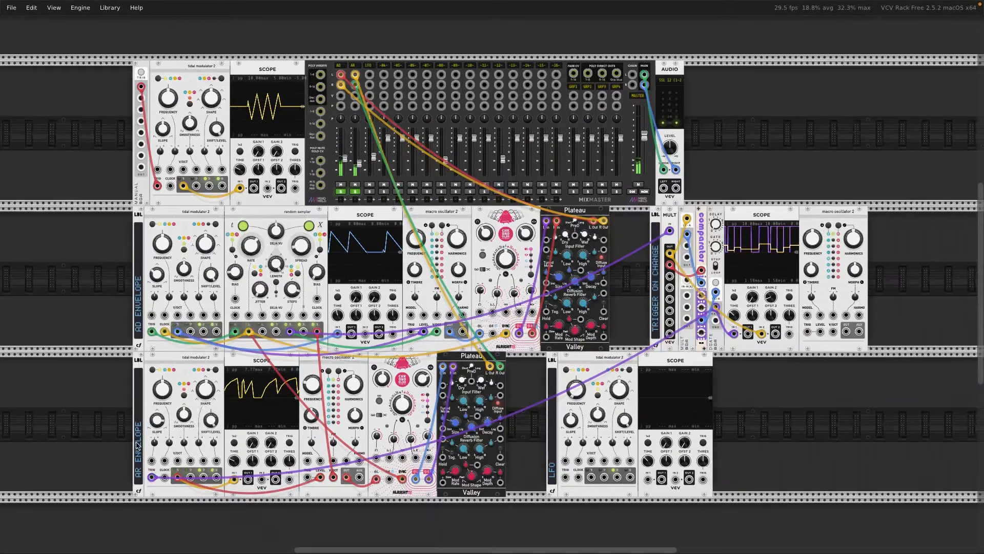
left_click(190, 105)
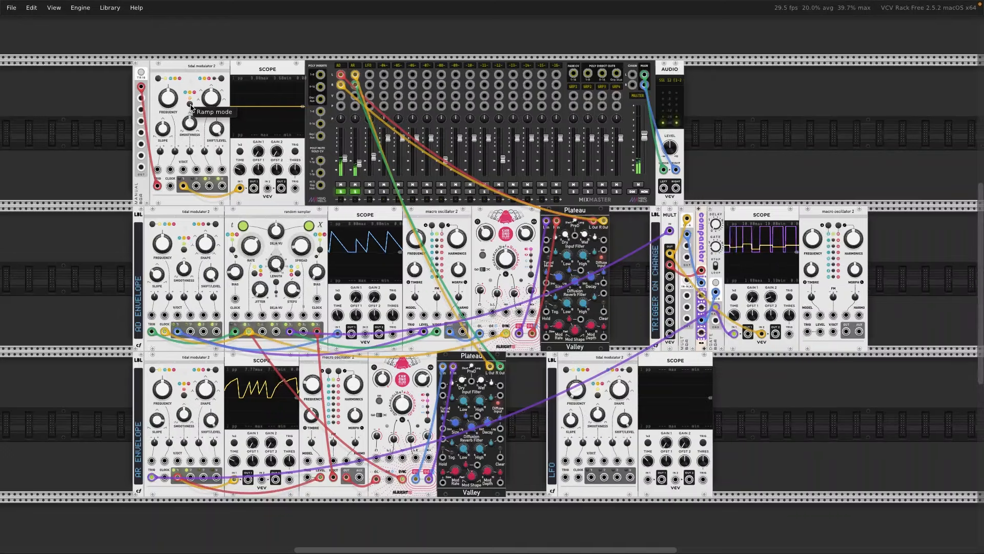
left_click(190, 106)
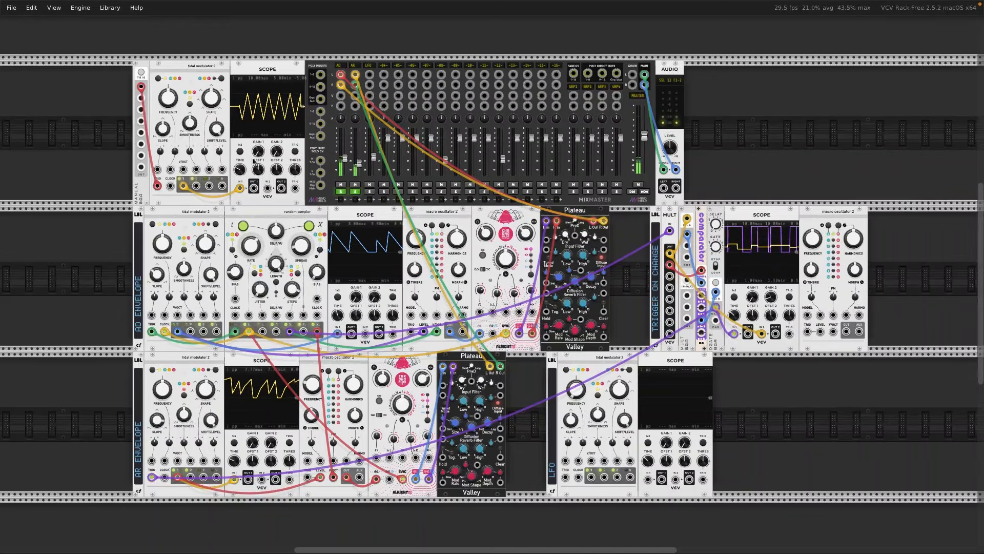
left_click(190, 106)
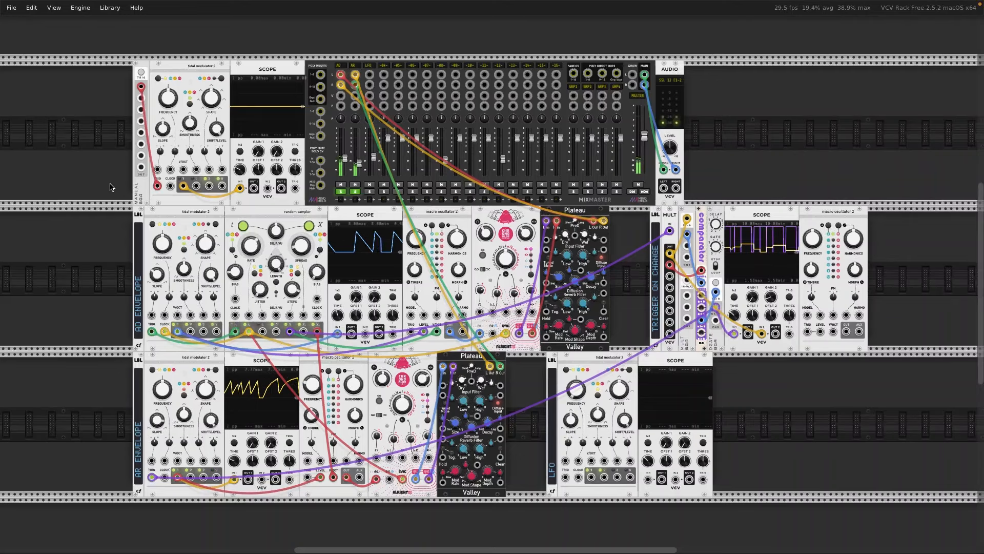
Step: Lower the MixMaster's master level to slightly below -16.9 dB
mouse_move(646, 140)
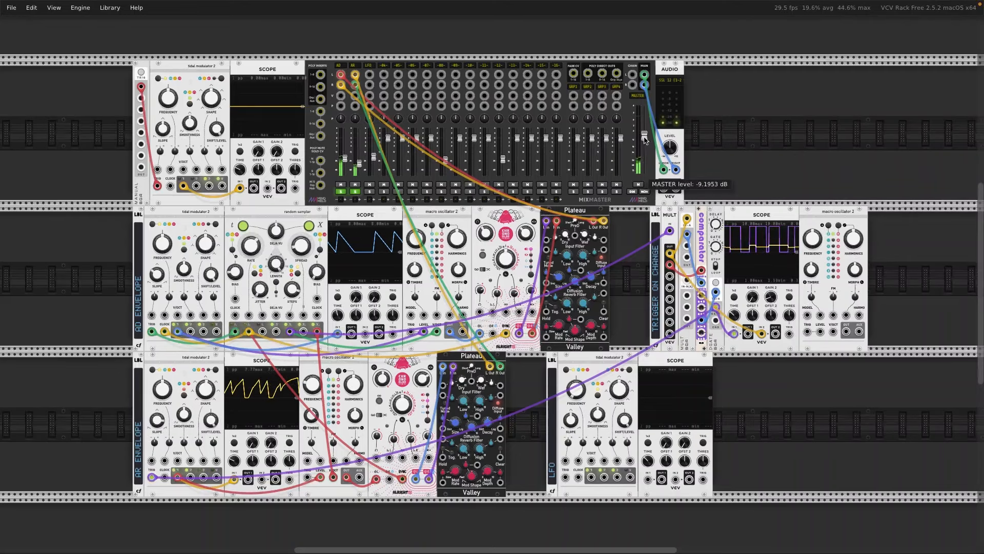
left_click_drag(646, 140, 646, 152)
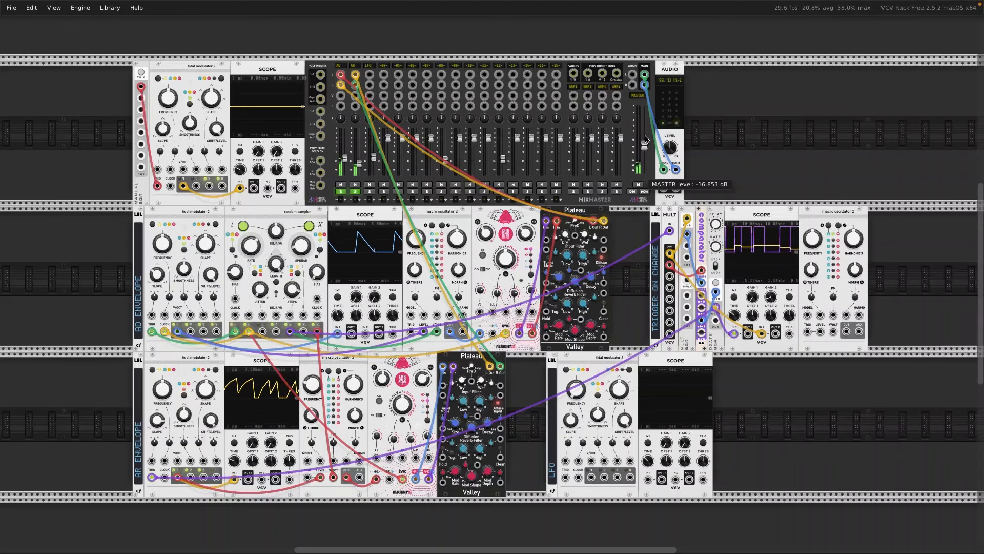
left_click_drag(645, 149, 646, 152)
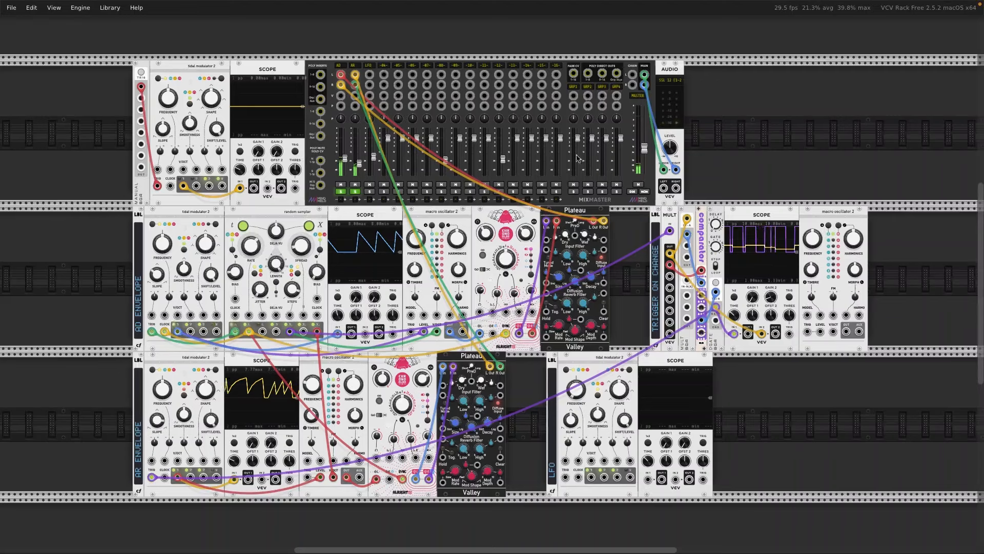
mouse_move(646, 152)
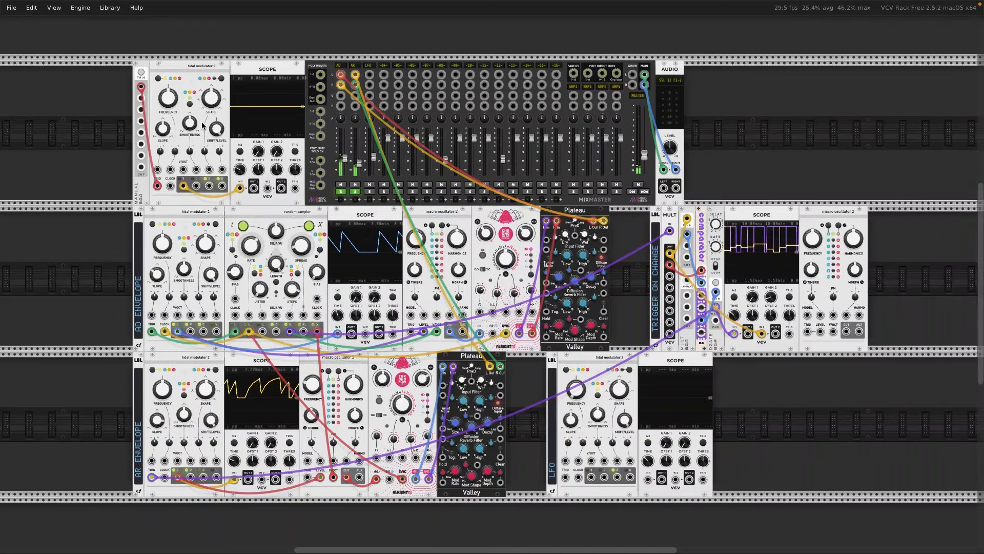
Step: Fire the manual trigger several times to view the top modulator's channel 1 envelope on its scope, and examine its four outputs
left_click(142, 74)
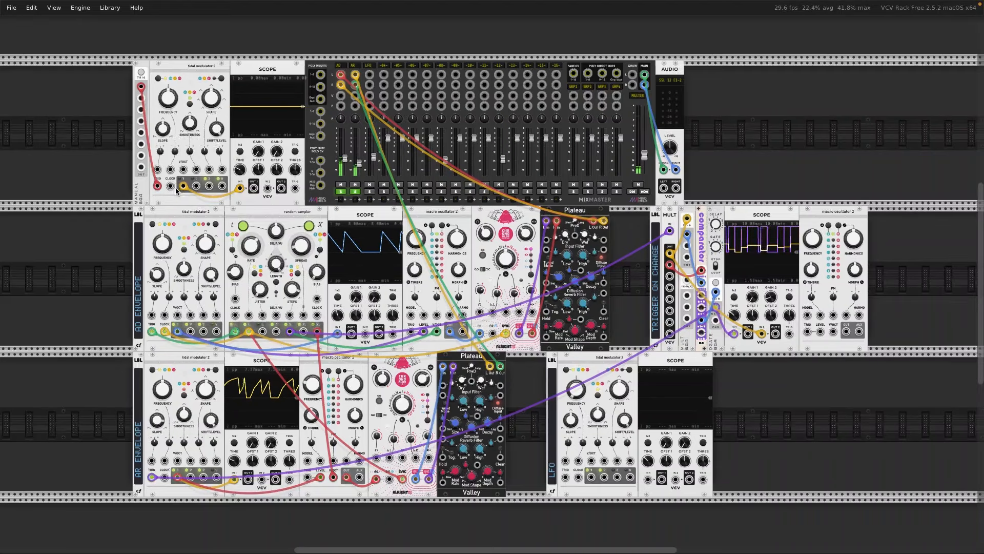
left_click(139, 76)
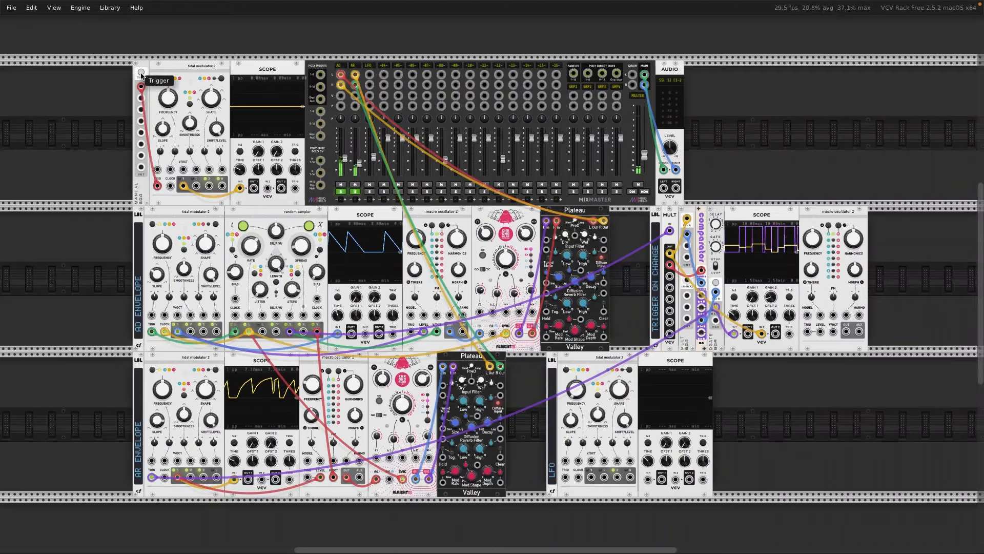
left_click(141, 74)
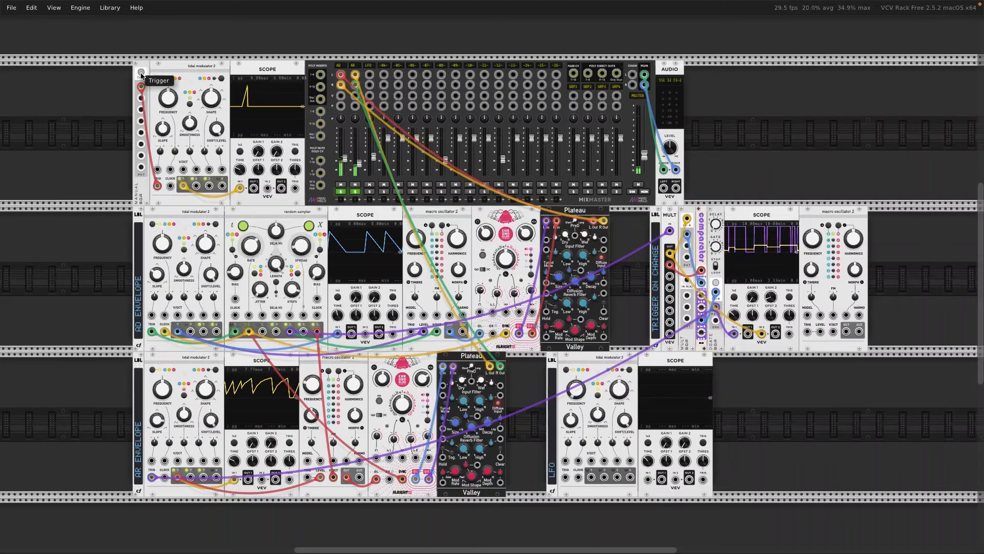
left_click(141, 74)
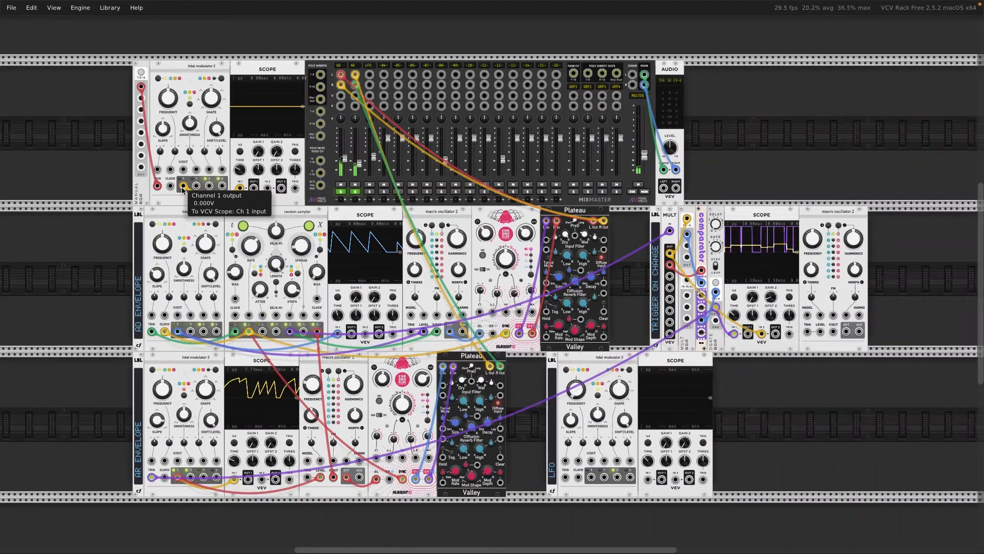
left_click_drag(183, 188, 220, 191)
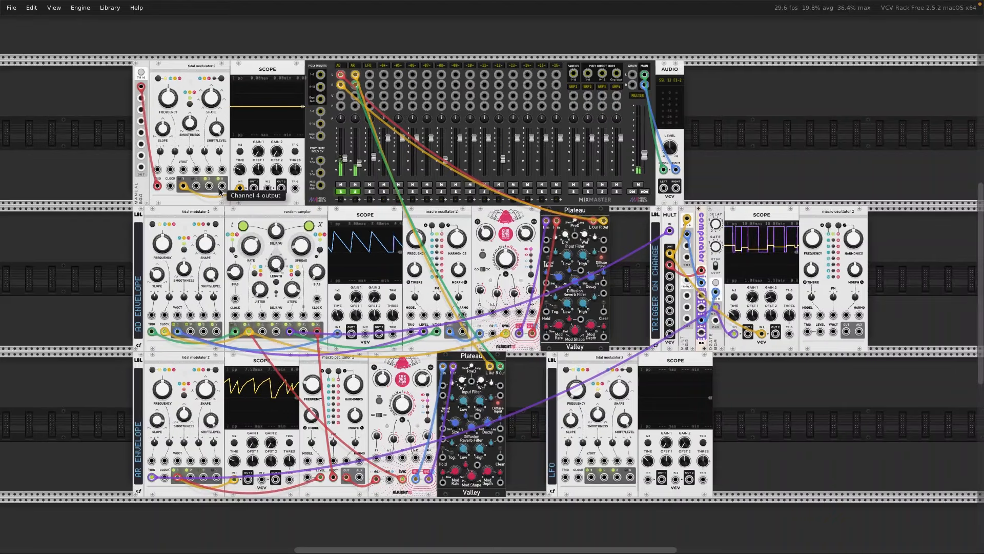
left_click_drag(220, 191, 239, 188)
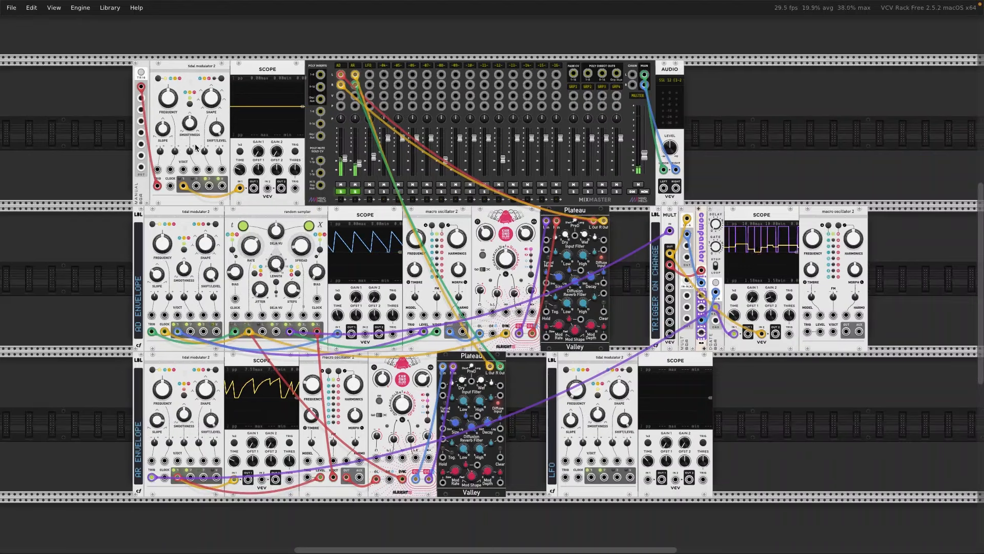
Step: Set the top modulator's Shift to about 50%, then raise it while firing manual triggers to compare the envelope's amplitude
double_click(218, 128)
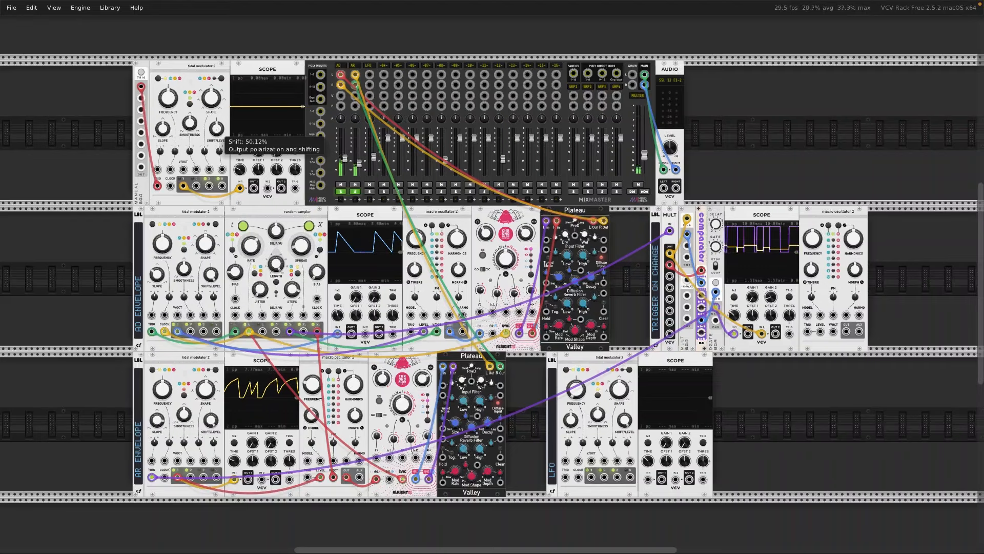
left_click(142, 73)
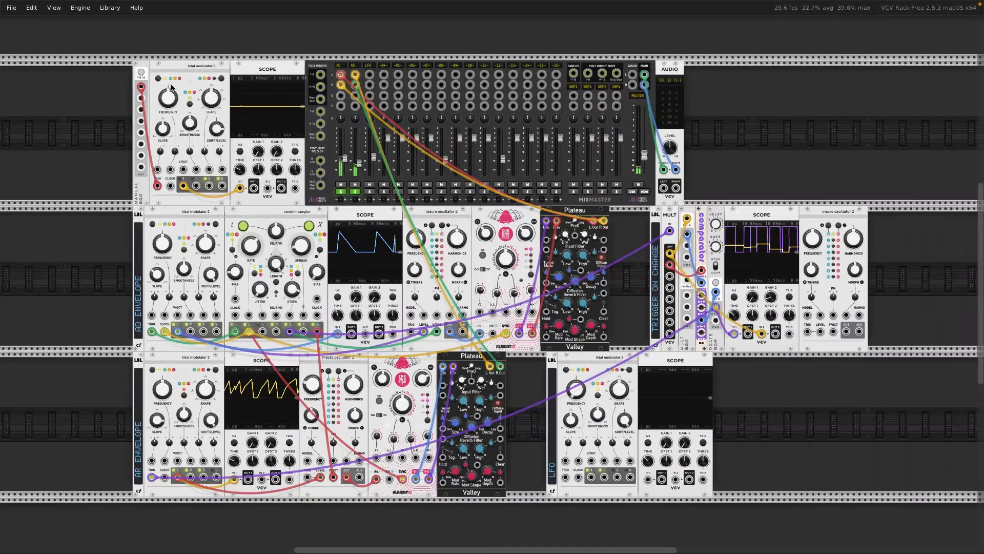
left_click(143, 73)
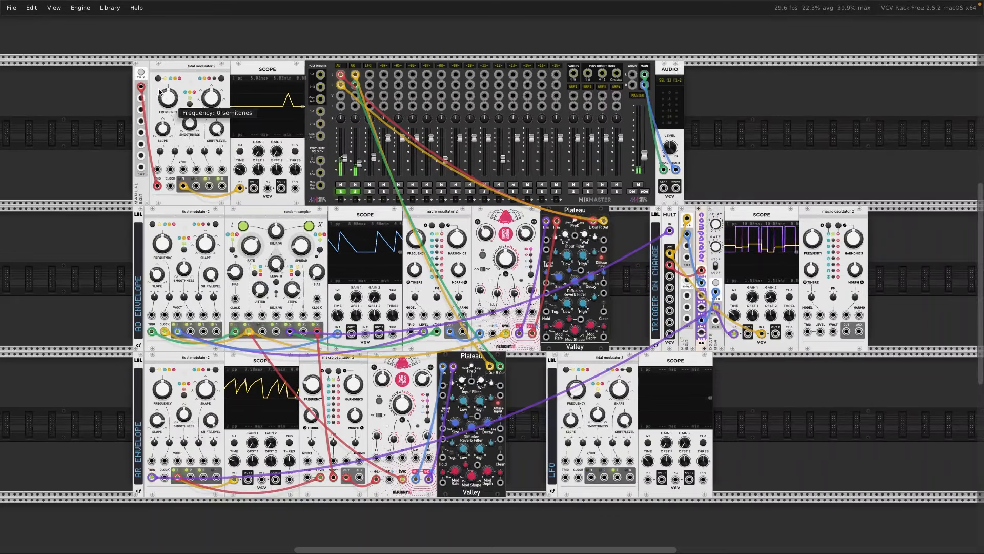
left_click(140, 73)
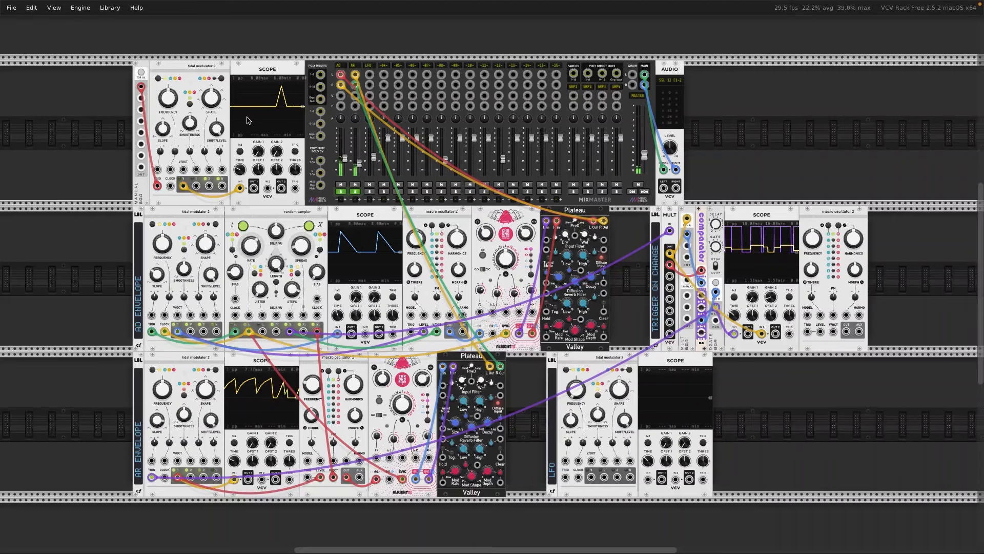
Step: Lower the top modulator's Shift to 0%, fire a trigger to view the envelope, and return Shift to 100%
left_click_drag(217, 130, 217, 205)
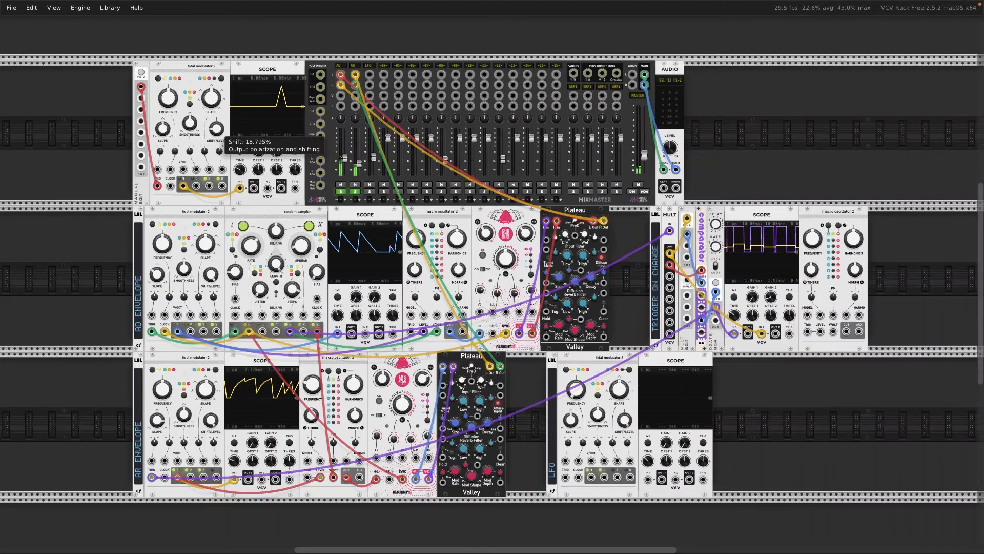
double_click(215, 132)
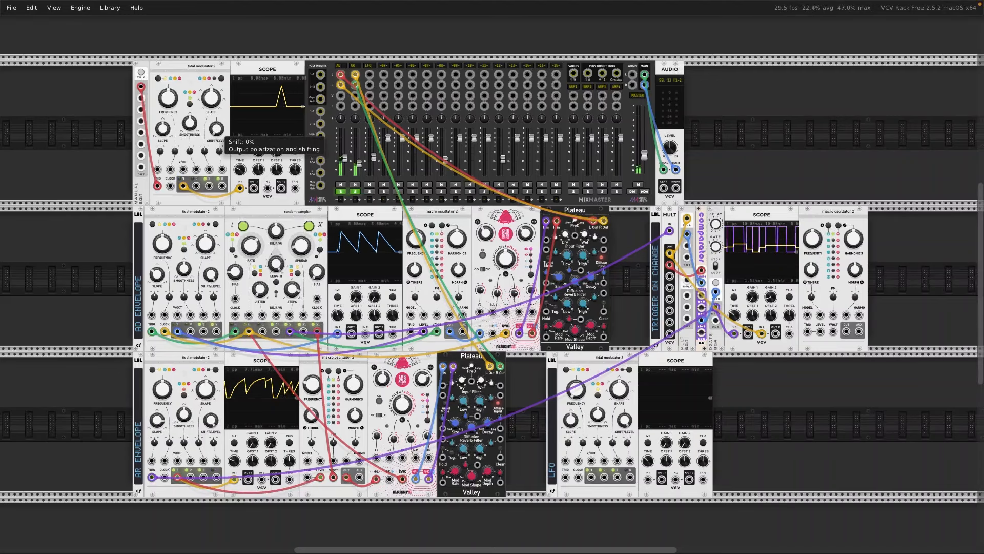
left_click(141, 75)
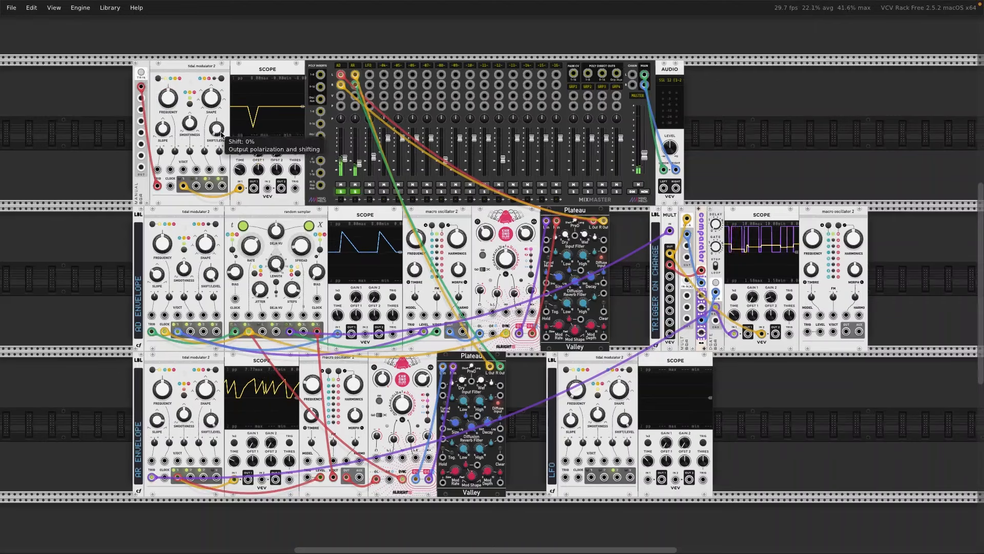
left_click_drag(218, 134, 219, 134)
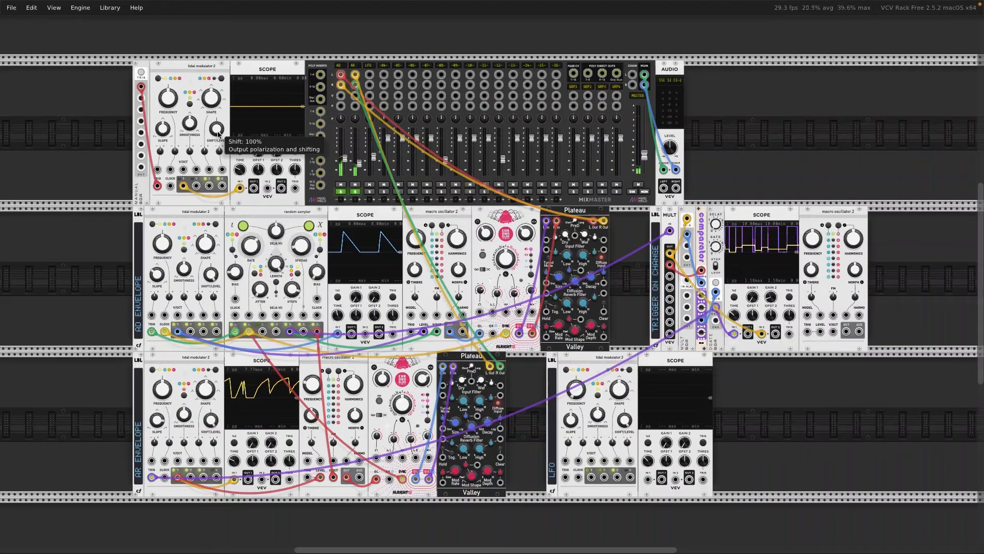
Step: Lower the top modulator's Frequency and fire manual triggers to compare the envelope's duration on the scope
mouse_move(168, 104)
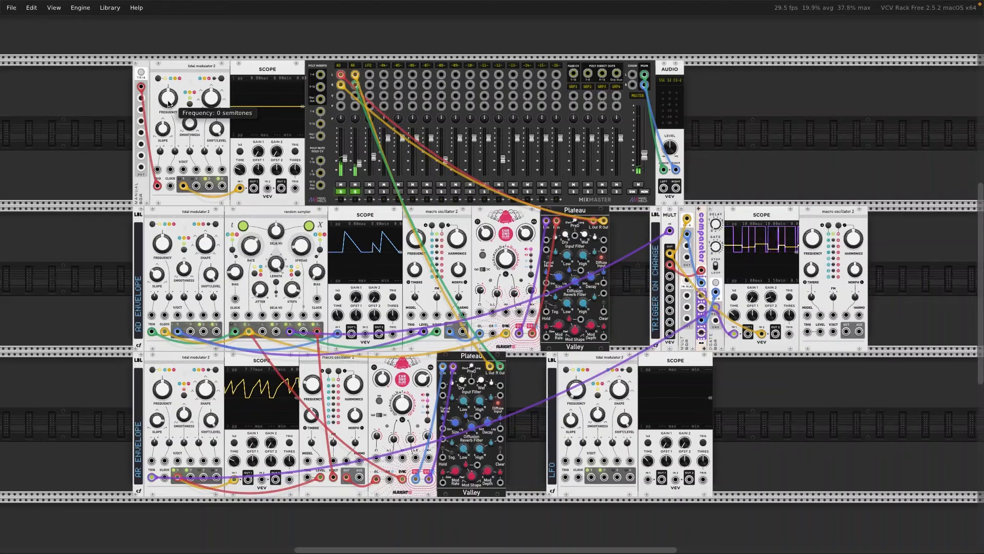
left_click(142, 73)
left_click_drag(176, 106, 169, 110)
left_click(141, 74)
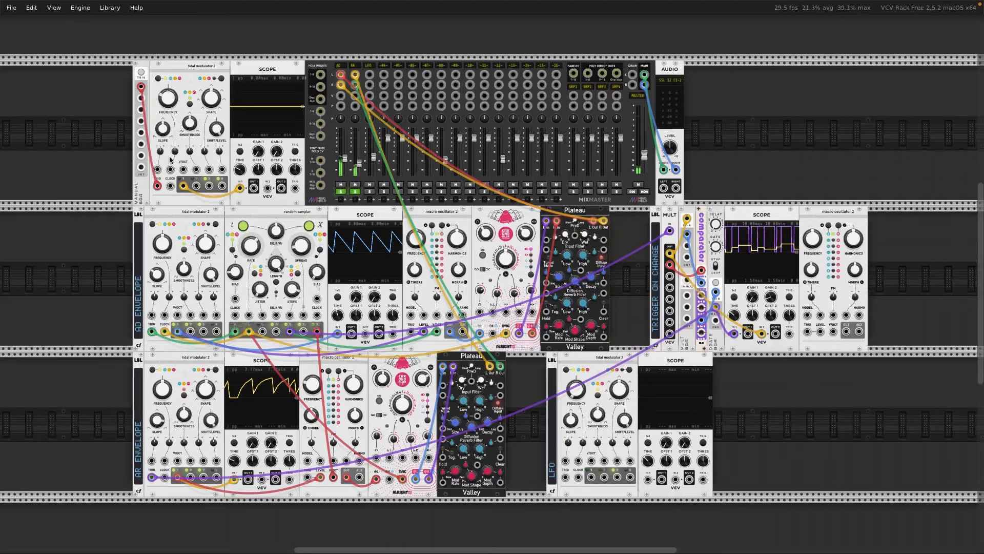
left_click(142, 75)
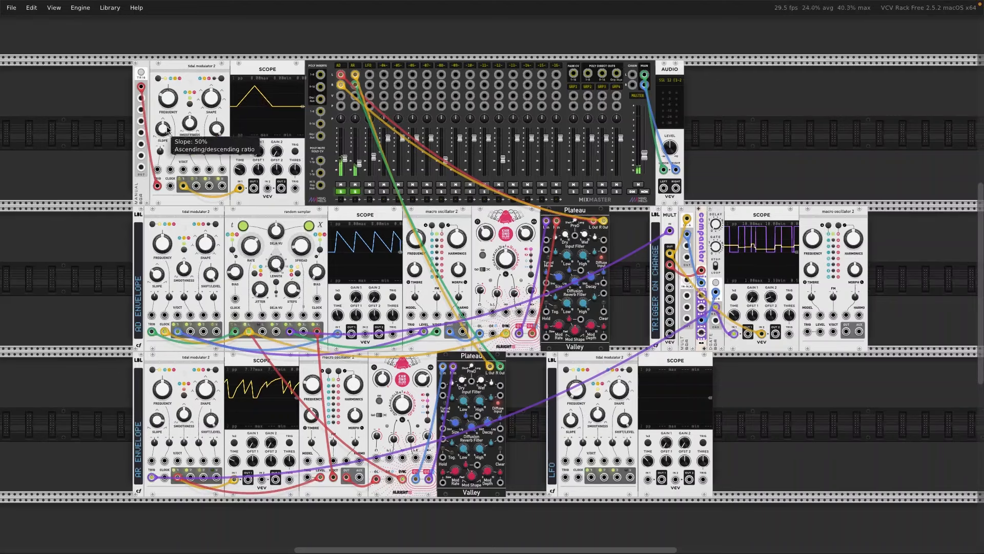
Step: Change the top modulator's Slope away from 50% and fire the manual trigger to check the ascending/descending ratio
mouse_move(168, 137)
left_mouse_down()
mouse_move(168, 128)
mouse_move(167, 137)
left_mouse_up()
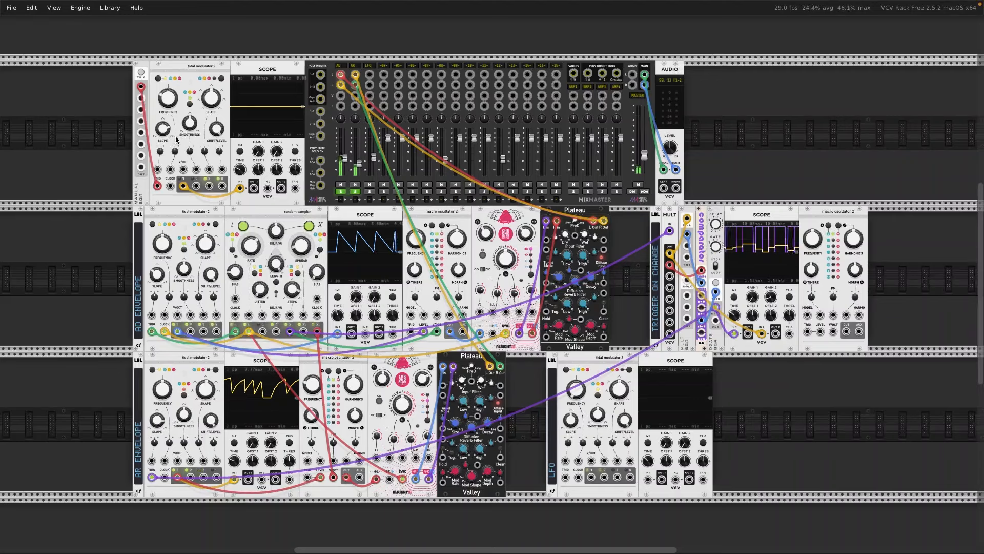
left_click(139, 73)
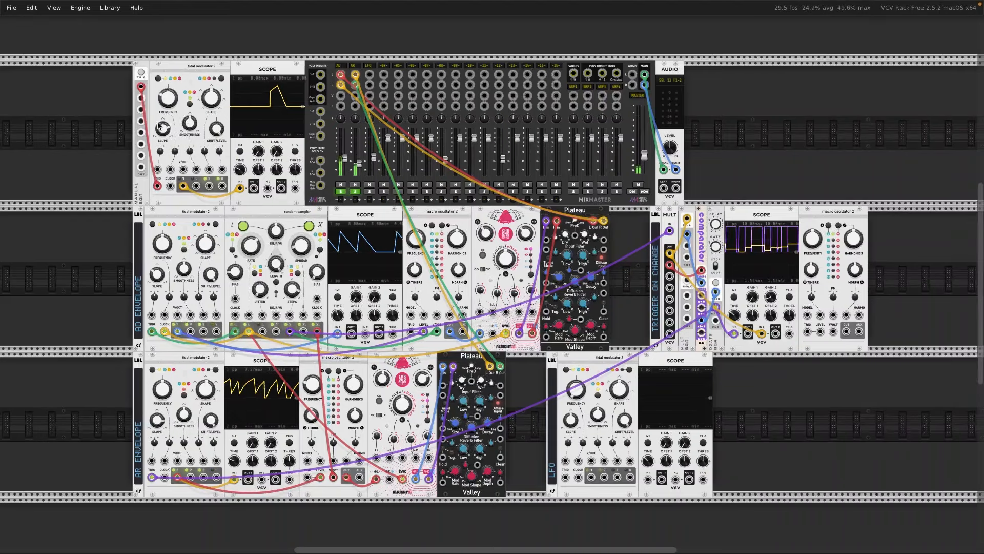
mouse_move(167, 133)
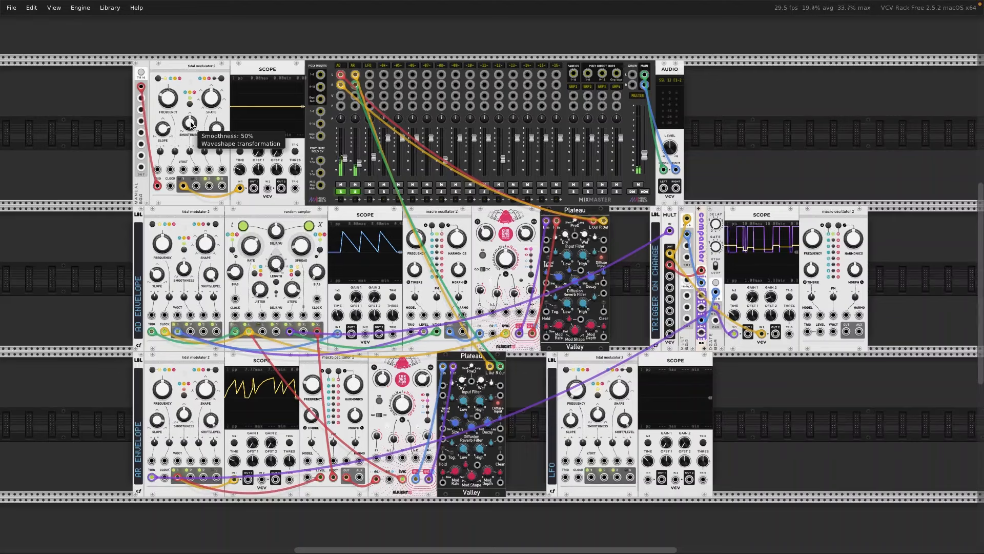
Step: Raise the top modulator's Smoothness to about 72%, fire a trigger to view the waveform, and reduce Smoothness to about 43%
left_click_drag(190, 123, 190, 113)
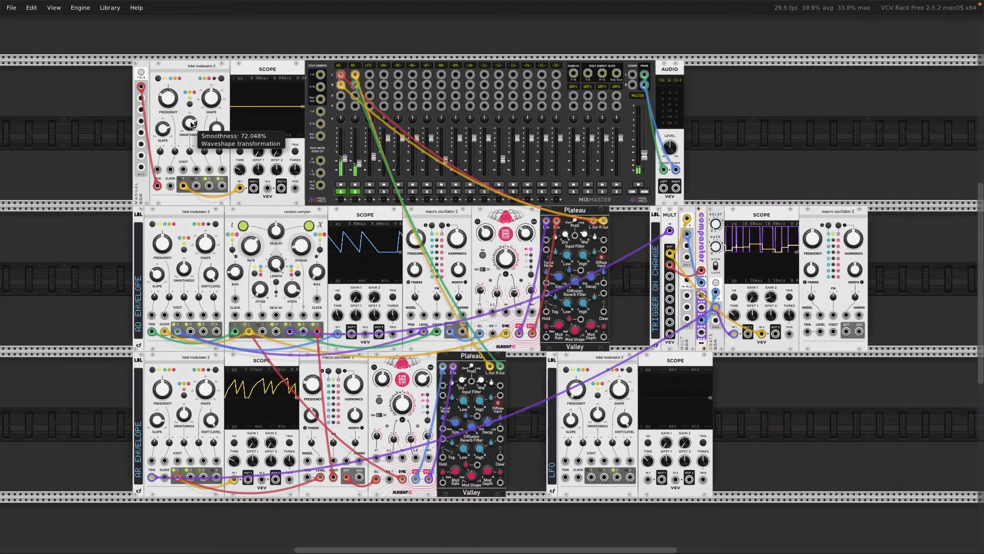
left_click(142, 73)
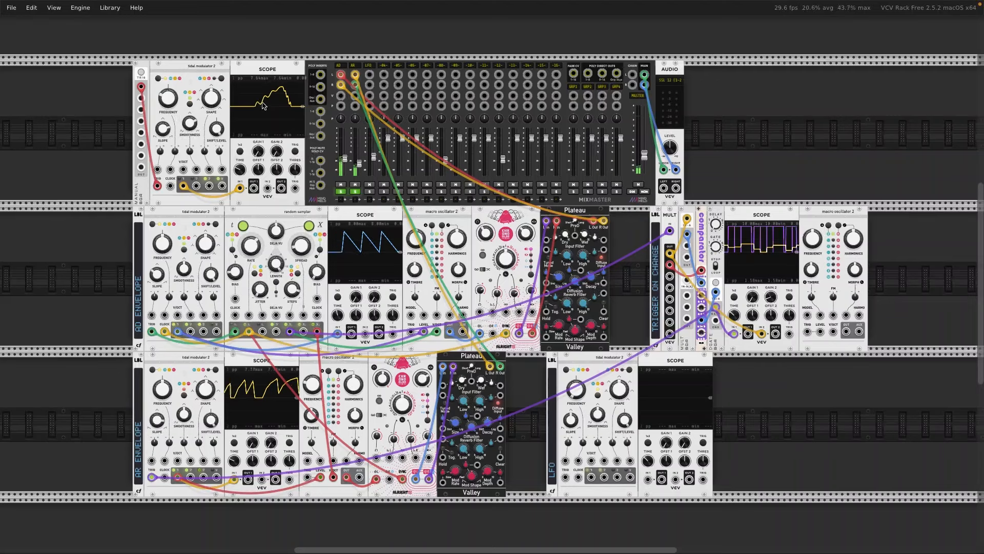
left_click_drag(190, 123, 190, 126)
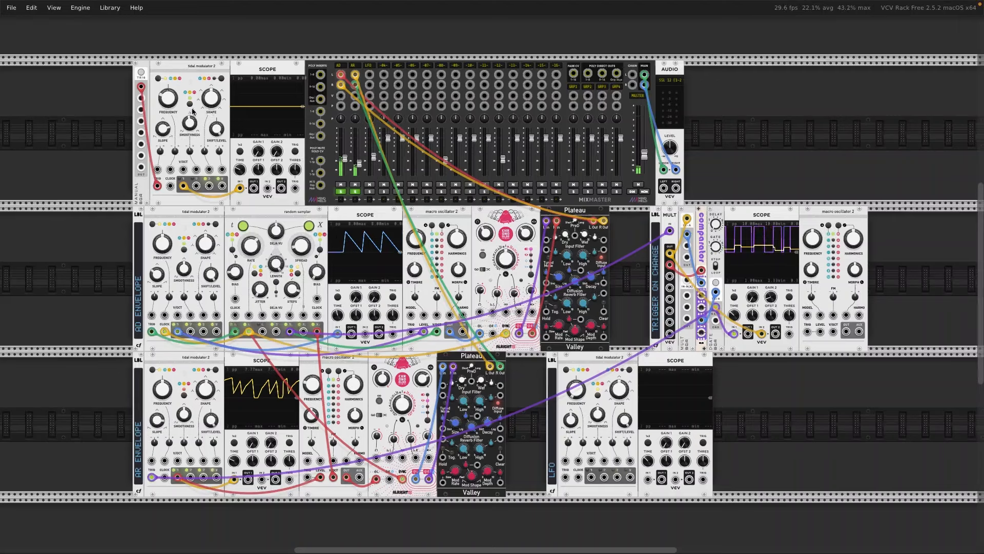
Step: Set the top modulator's Shape to about 75% and fire the manual trigger to view the curved envelope on the scope
left_click_drag(196, 112, 214, 93)
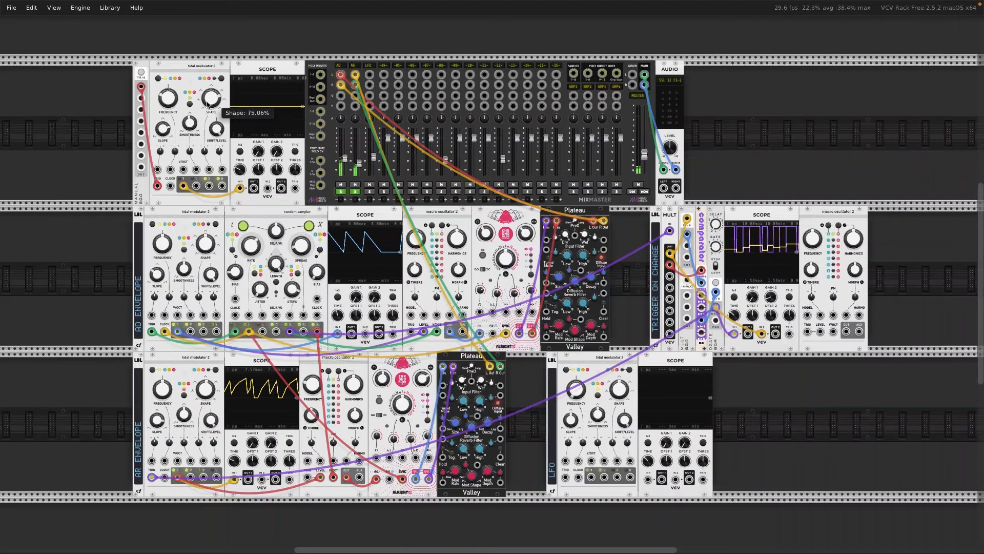
left_click(141, 75)
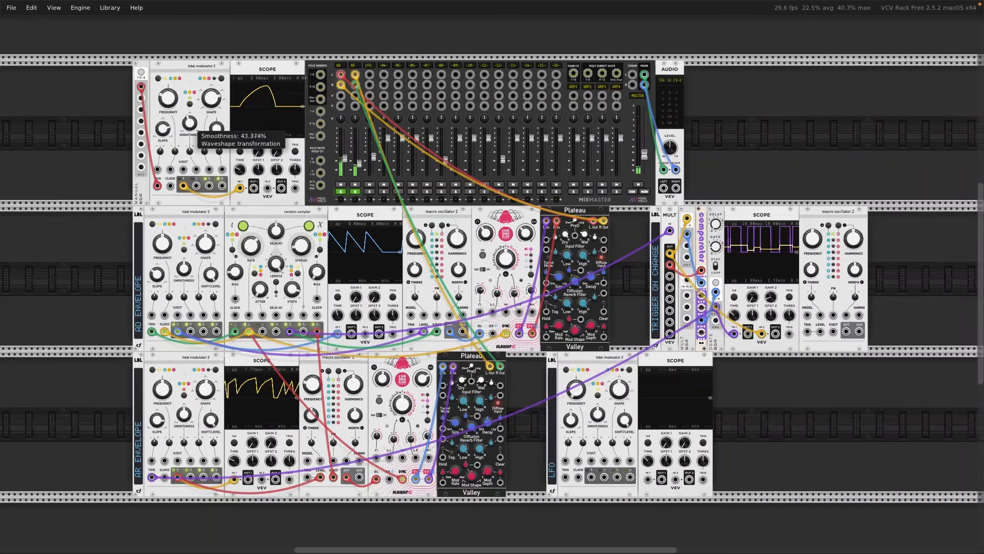
left_click(140, 74)
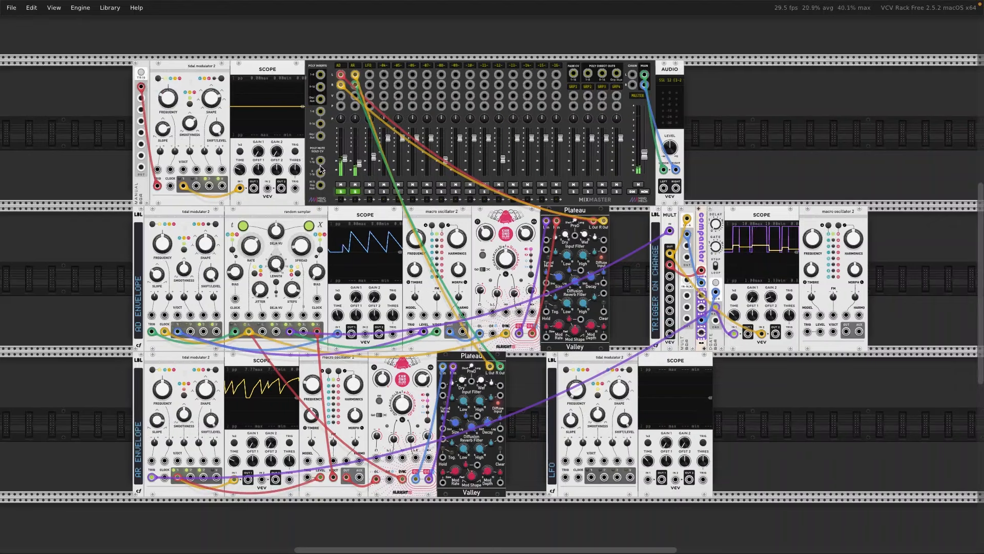
Step: Turn off solo on the mixer's second channel (AR), leaving only the first channel soloed
left_click(356, 192)
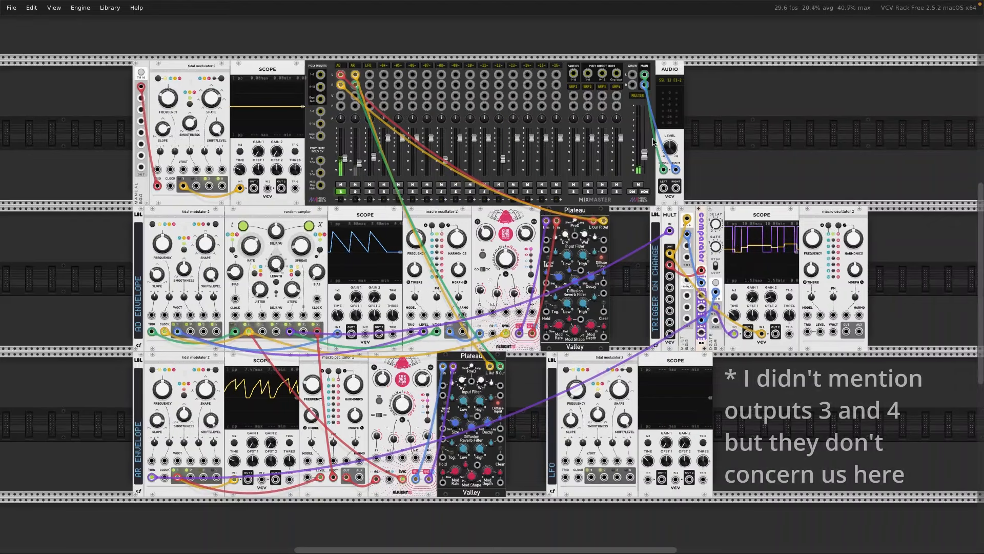
Step: Raise the mixer's master level slightly and inspect the random sampler's outputs and the AD modulator's Clock input
left_click_drag(645, 154, 646, 157)
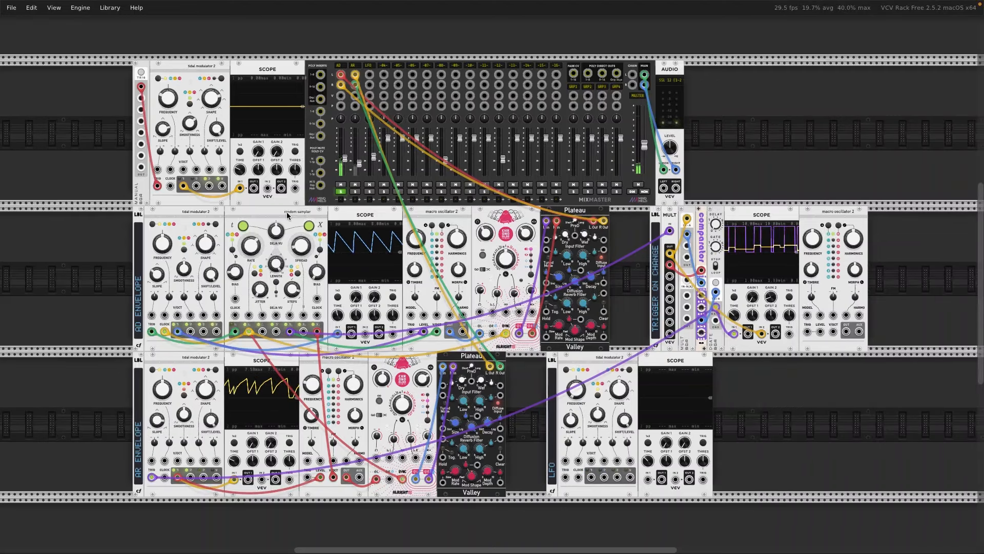
mouse_move(250, 333)
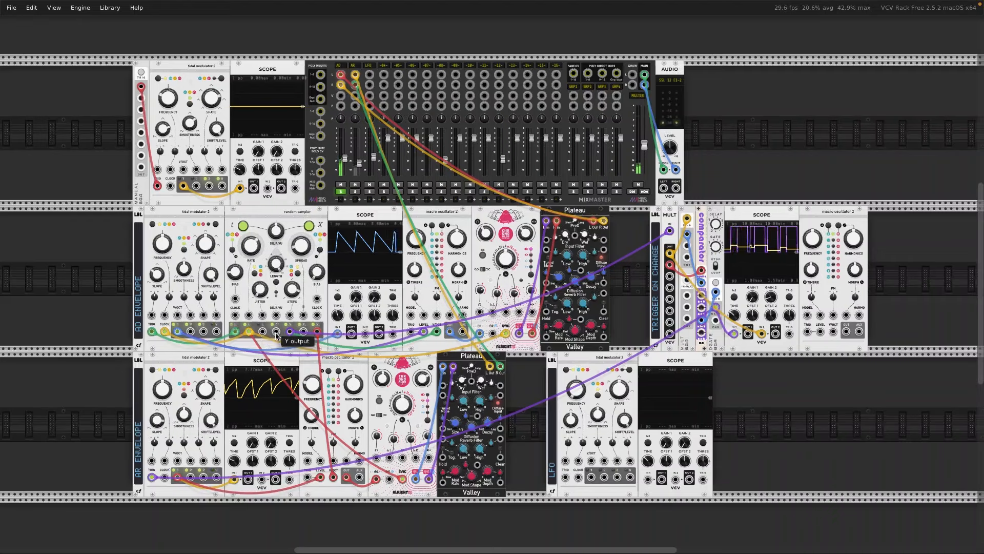
mouse_move(291, 334)
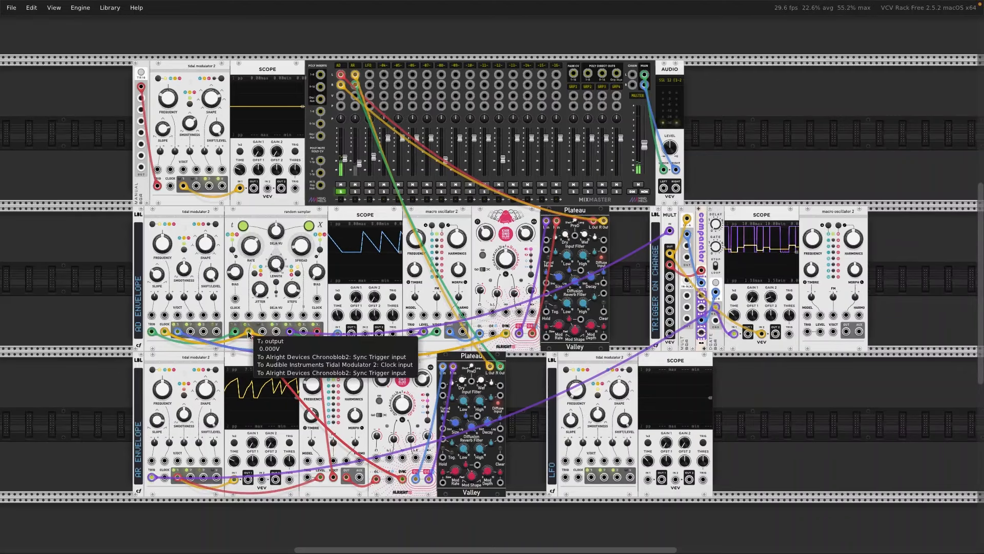
mouse_move(167, 335)
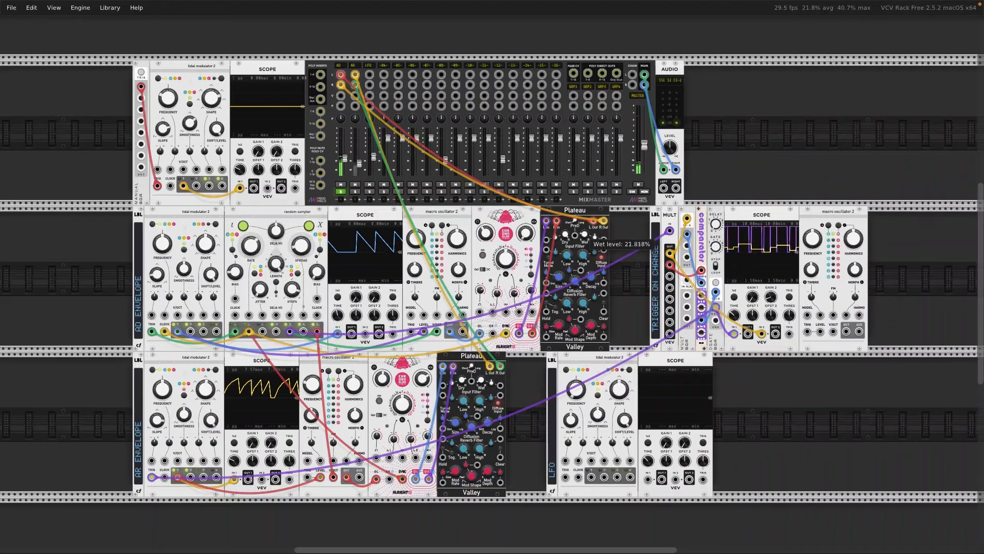
Step: Lower the AD Plateau reverb's wet level to about 18.6% and raise the AD mixer channel to about -19.8 dB
left_click_drag(584, 235, 584, 241)
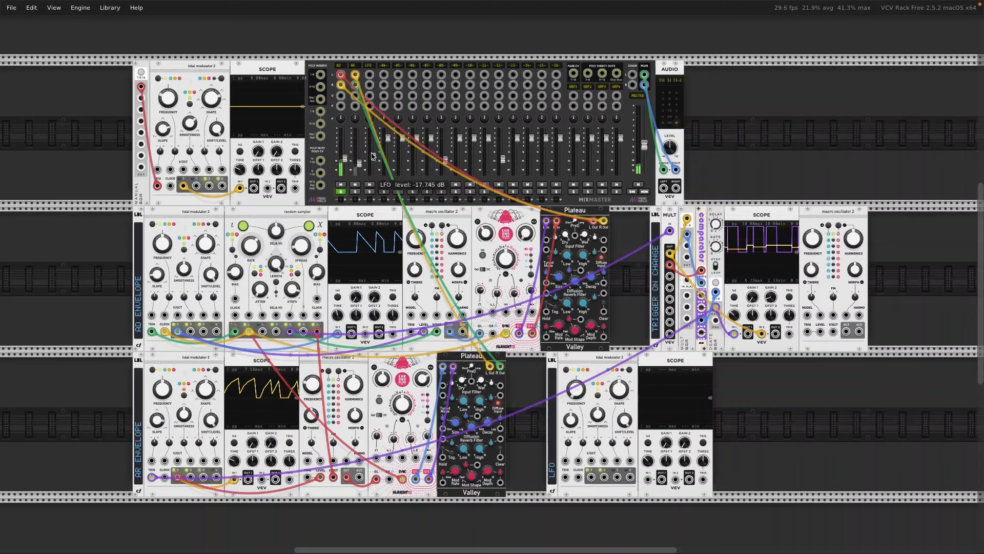
left_click_drag(343, 160, 343, 159)
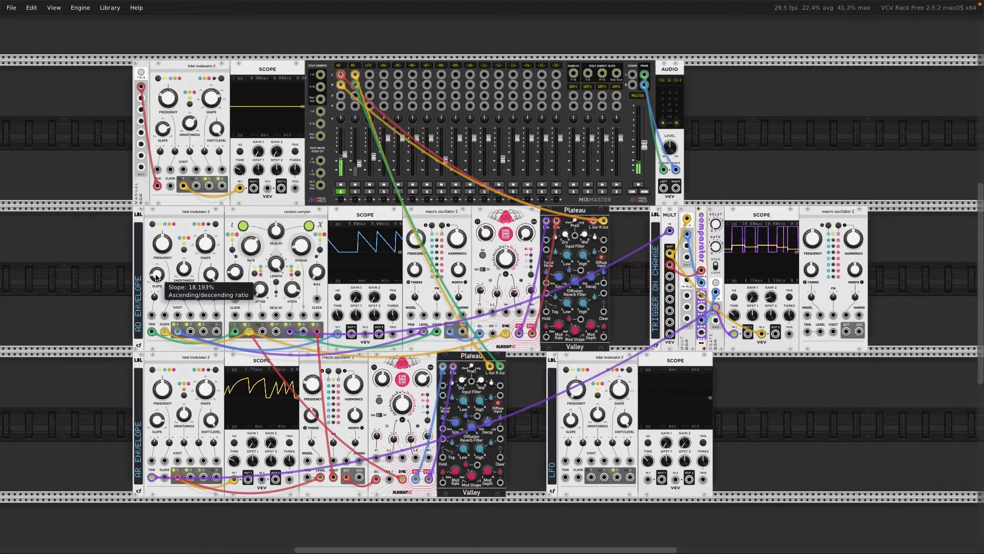
Step: Adjust the AD modulator's Slope and Shape to change the envelope's curve
left_click_drag(157, 277, 207, 245)
Step: Move the AD modulator's scope and oscillator Level cables from the Channel 1 output to Channel 2, and try its Smoothness
mouse_move(177, 334)
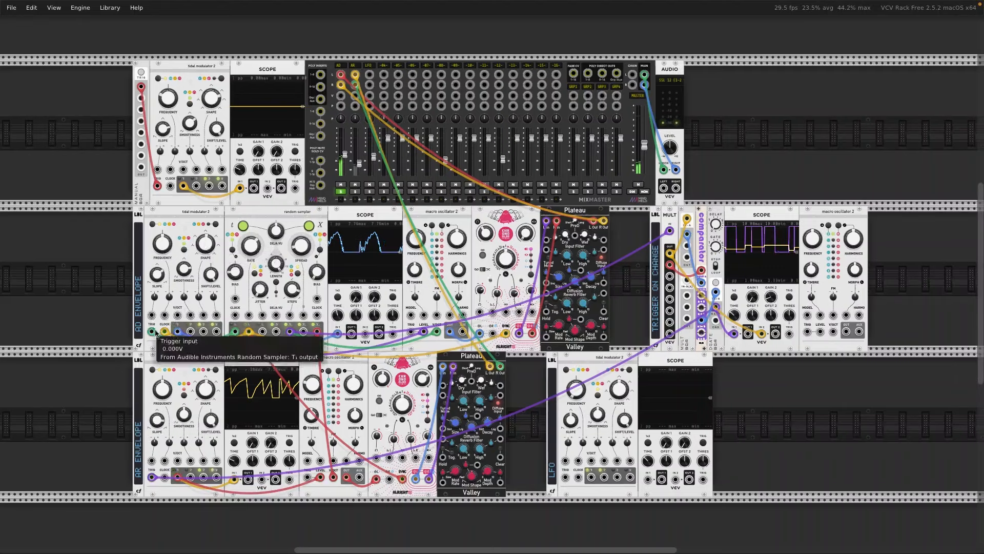
left_click_drag(177, 334, 193, 333)
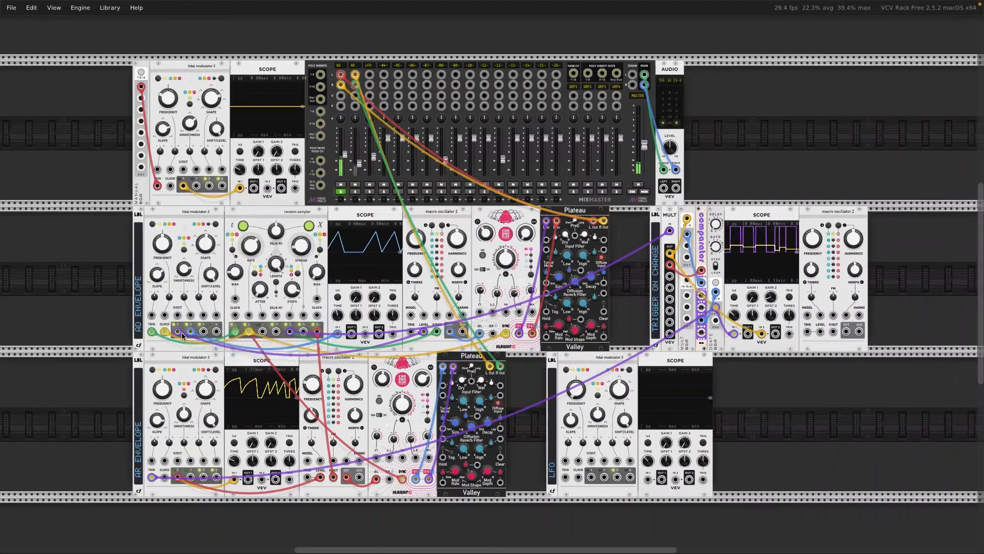
left_click_drag(189, 332, 190, 332)
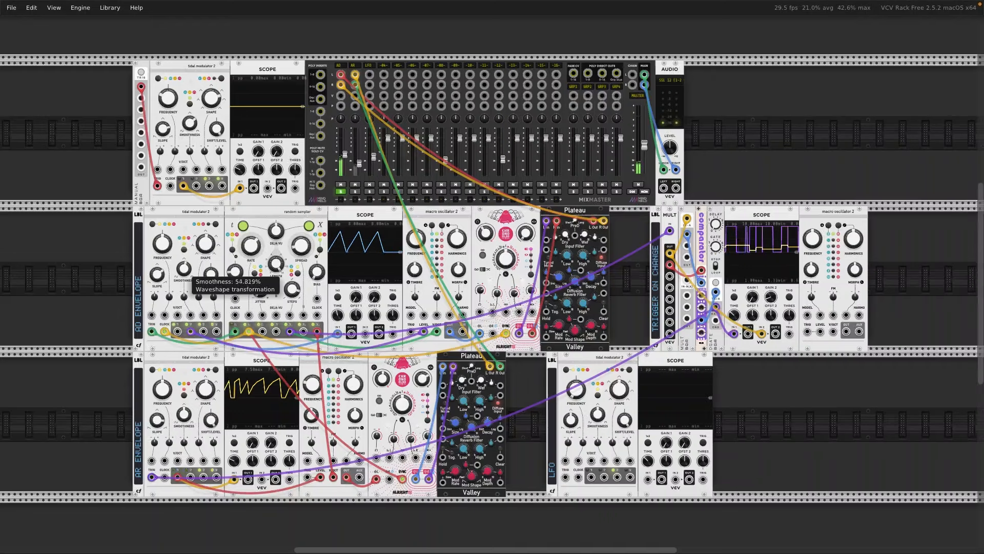
mouse_move(183, 268)
left_mouse_down()
mouse_move(183, 251)
mouse_move(184, 262)
left_mouse_up()
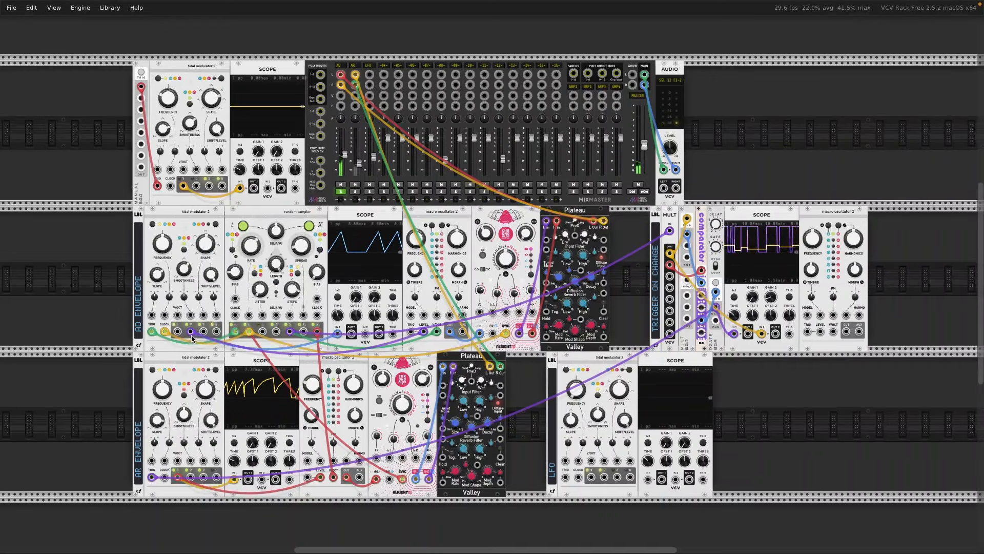
Step: Restore the scope and oscillator Level cables from the AD modulator's Channel 2 output to its Channel 1 output
mouse_move(193, 336)
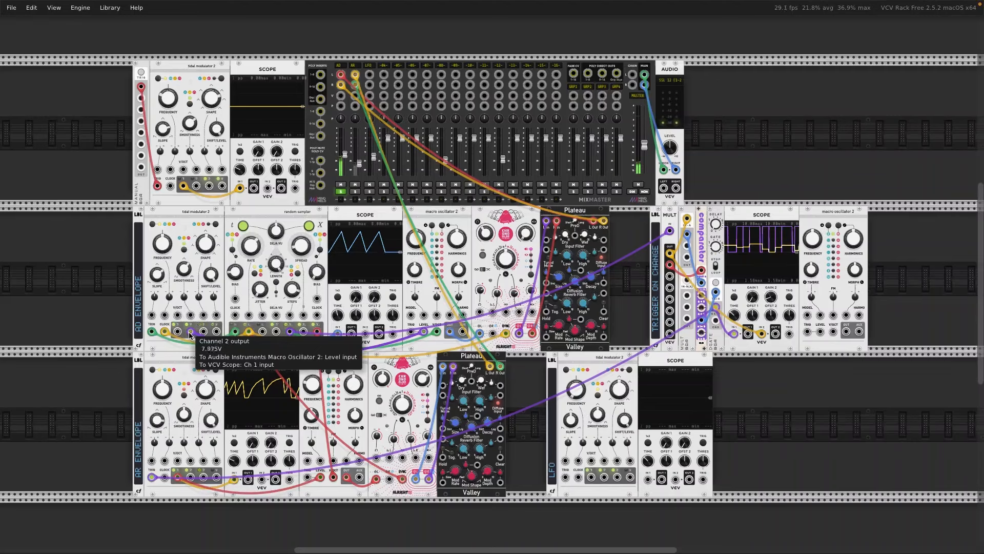
left_click_drag(190, 336, 187, 348)
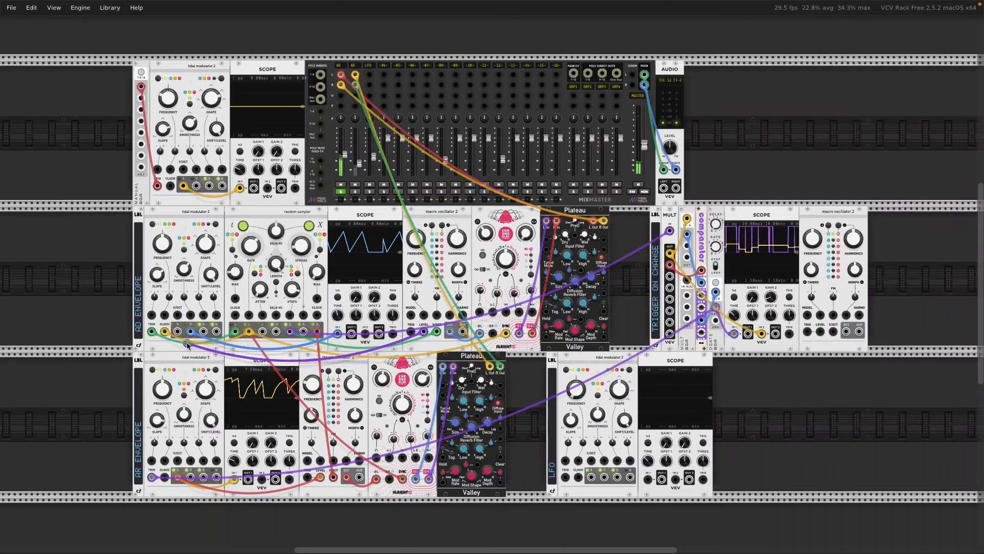
left_click_drag(187, 345, 184, 343)
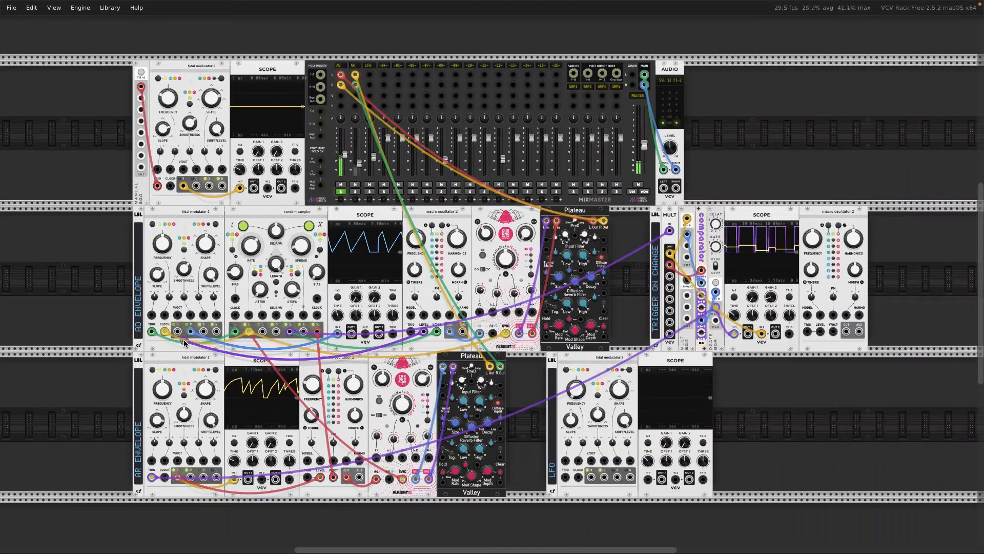
mouse_move(183, 343)
left_mouse_down()
mouse_move(190, 332)
mouse_move(177, 331)
left_mouse_up()
key("BackSpace")
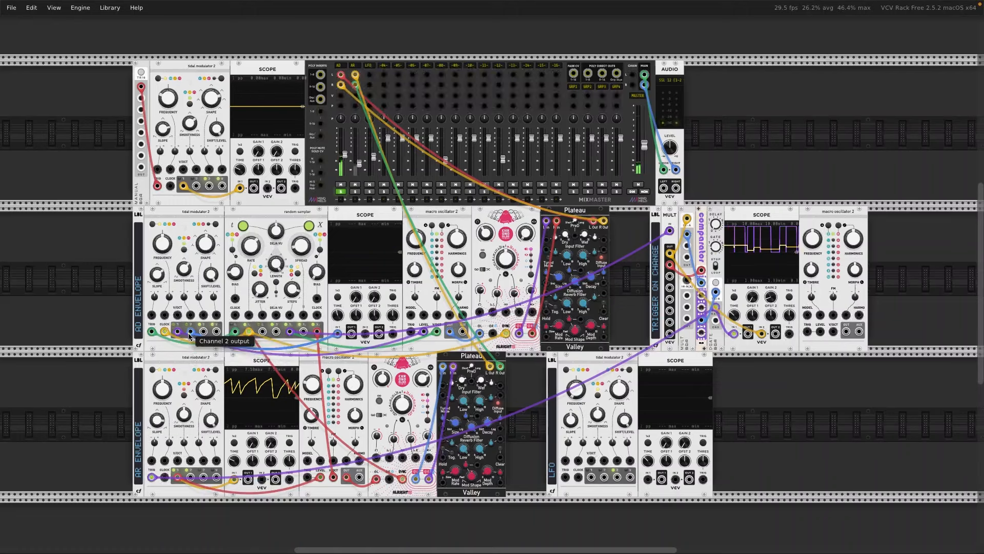
key("super+z")
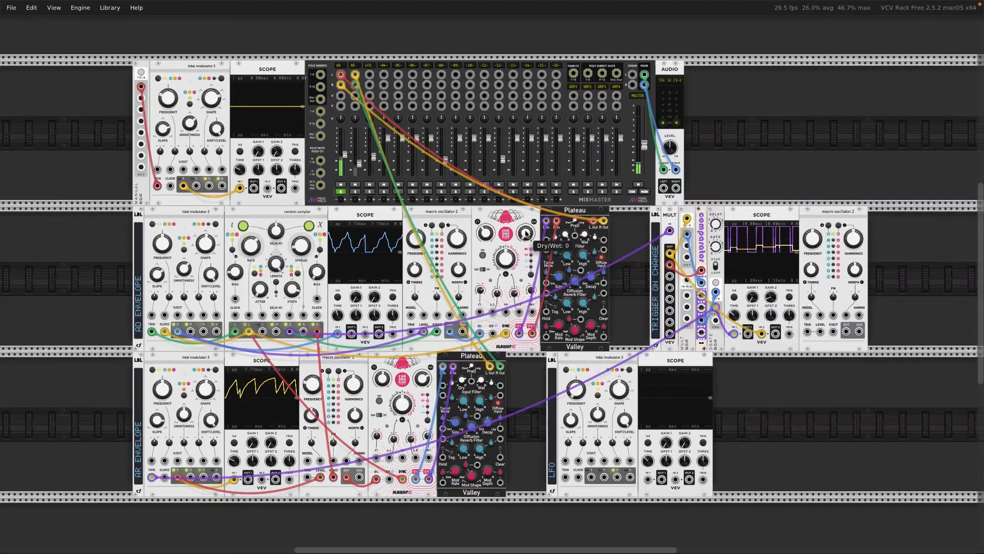
Step: Adjust the AD delay's Dry/Wet mix and the AD Plateau reverb's wet level
left_click_drag(527, 236, 525, 233)
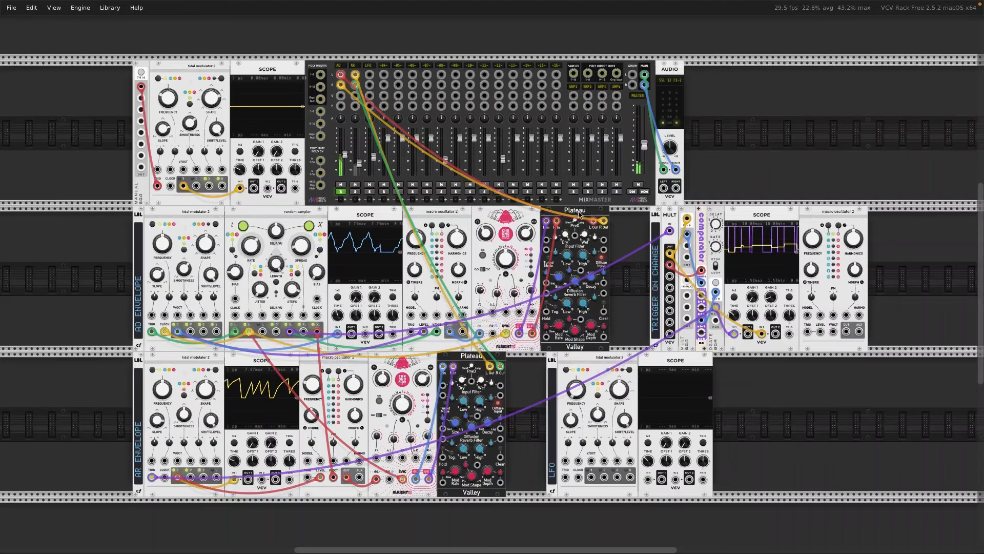
mouse_move(586, 239)
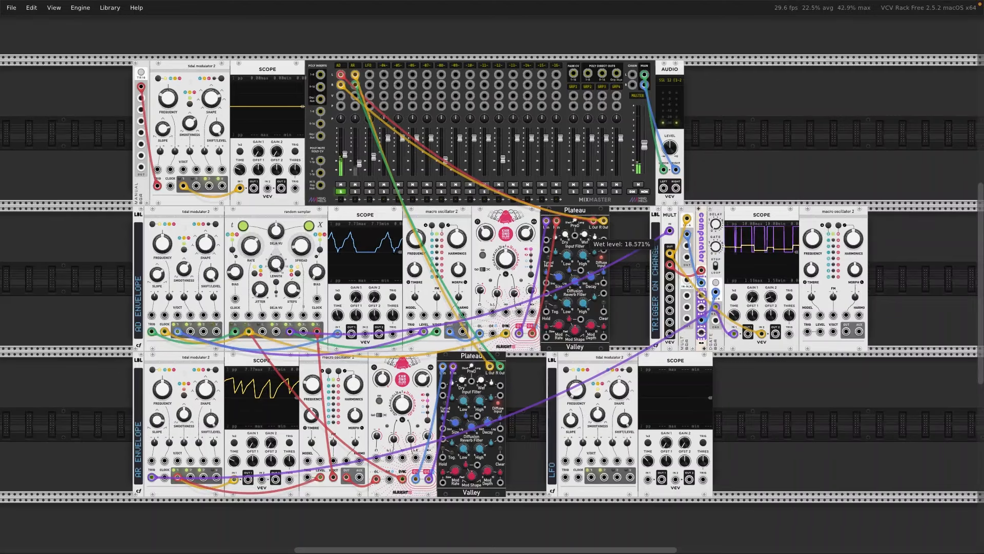
left_click_drag(584, 236, 585, 238)
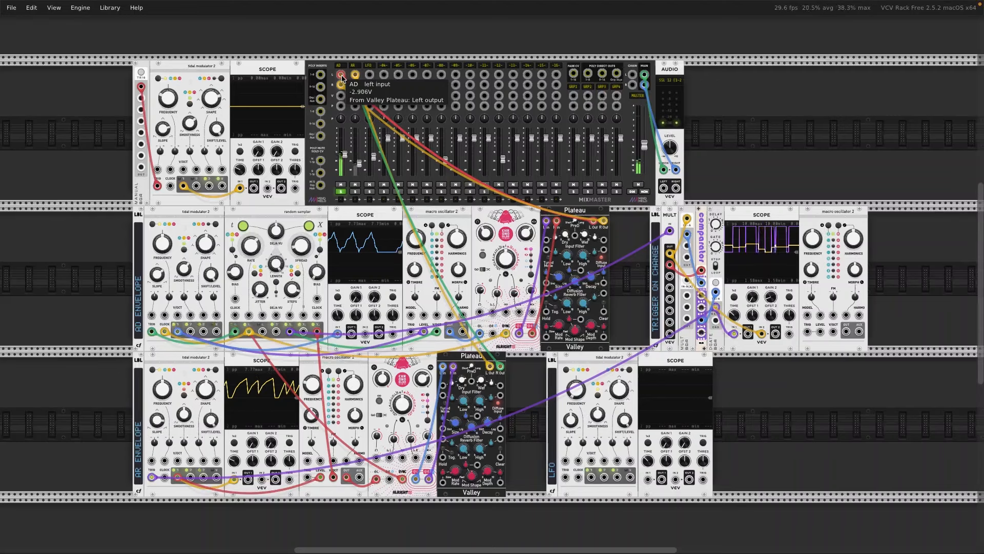
Step: Switch the mixer's solo from AD to AR and rebalance their levels, with AR at about -15.5 dB
mouse_move(344, 156)
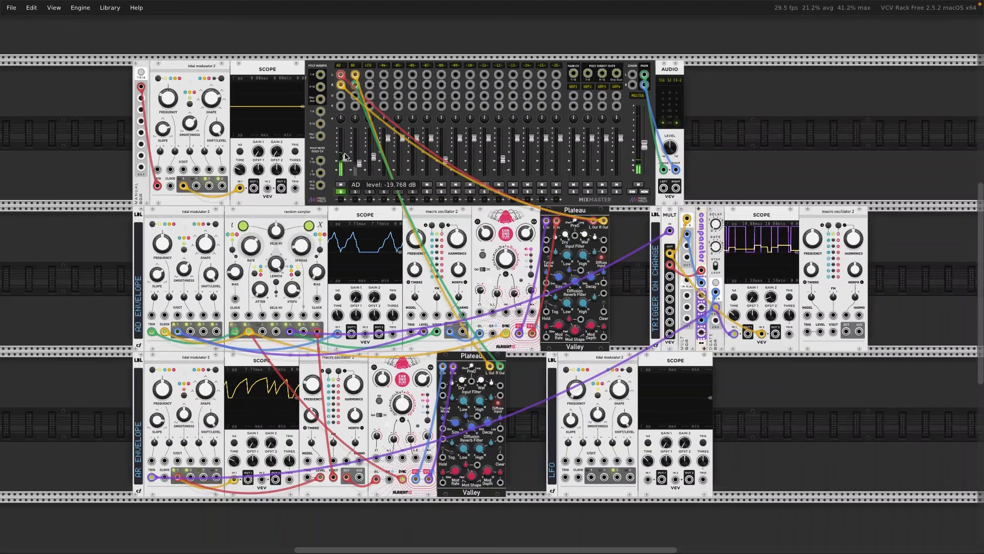
left_click(357, 193)
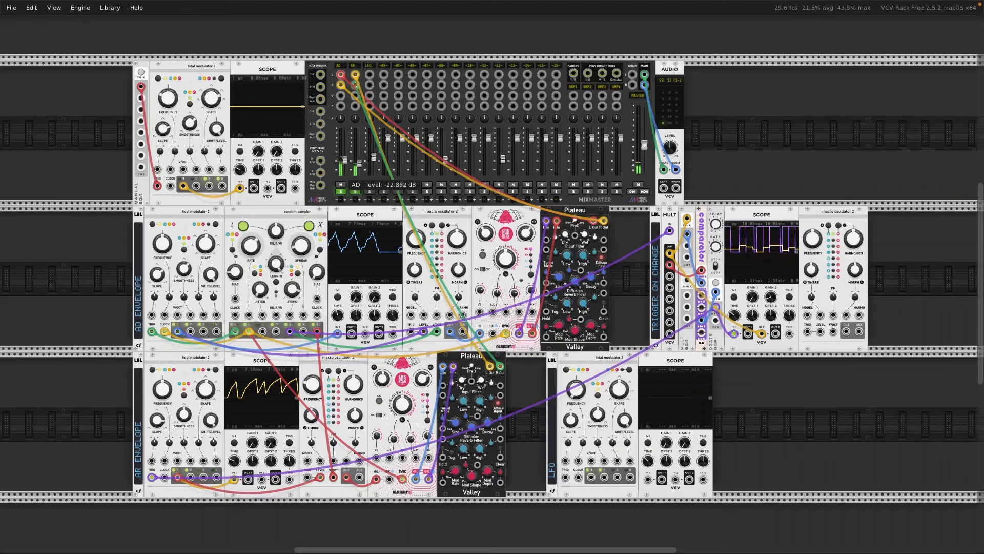
mouse_move(362, 164)
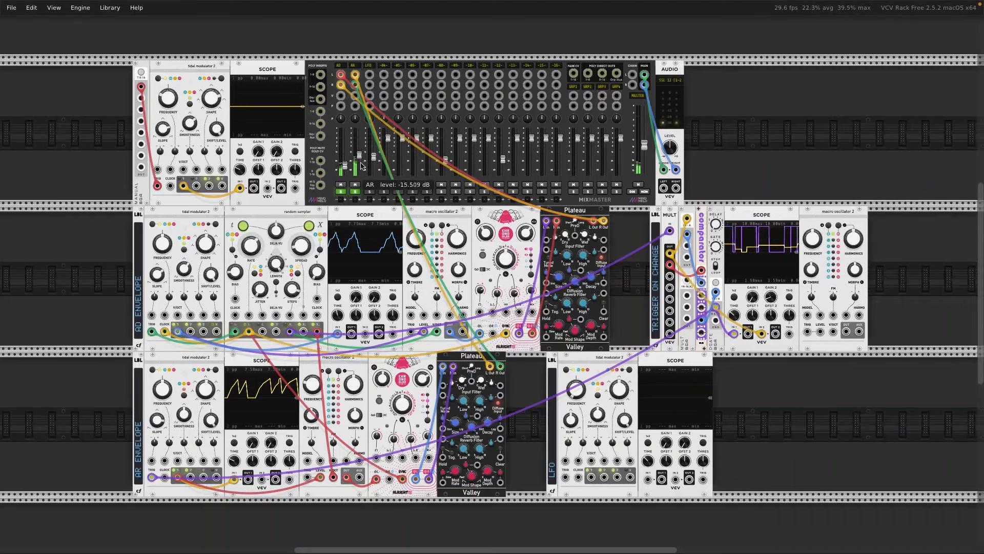
left_click_drag(345, 165, 345, 168)
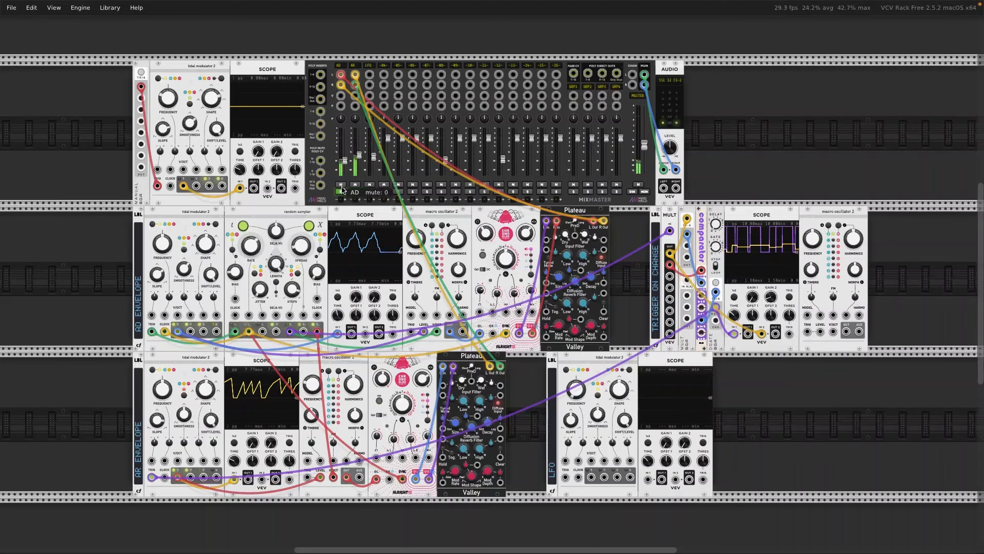
left_click(341, 192)
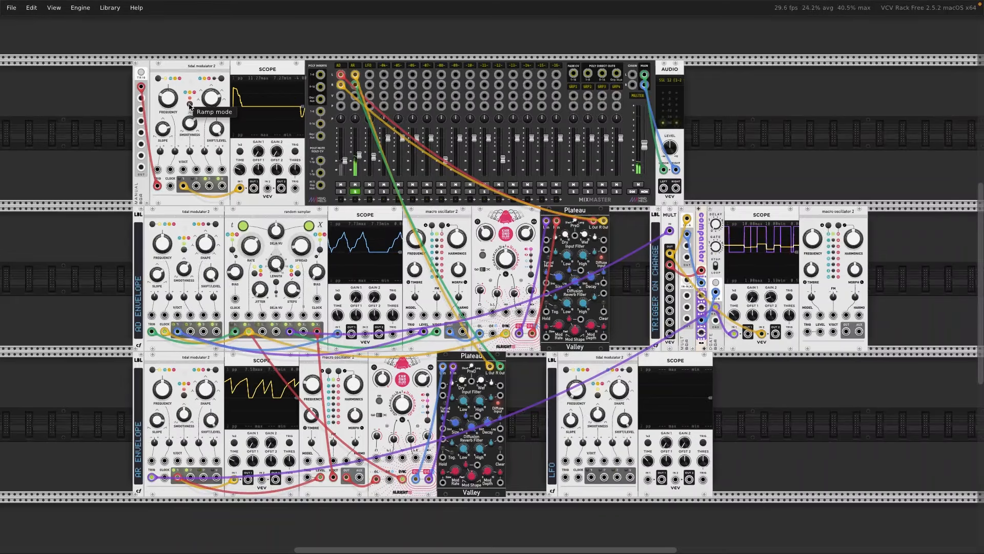
Step: Fire the manual trigger several times to examine the top modulator's attack-release envelope on the scope
left_click(142, 73)
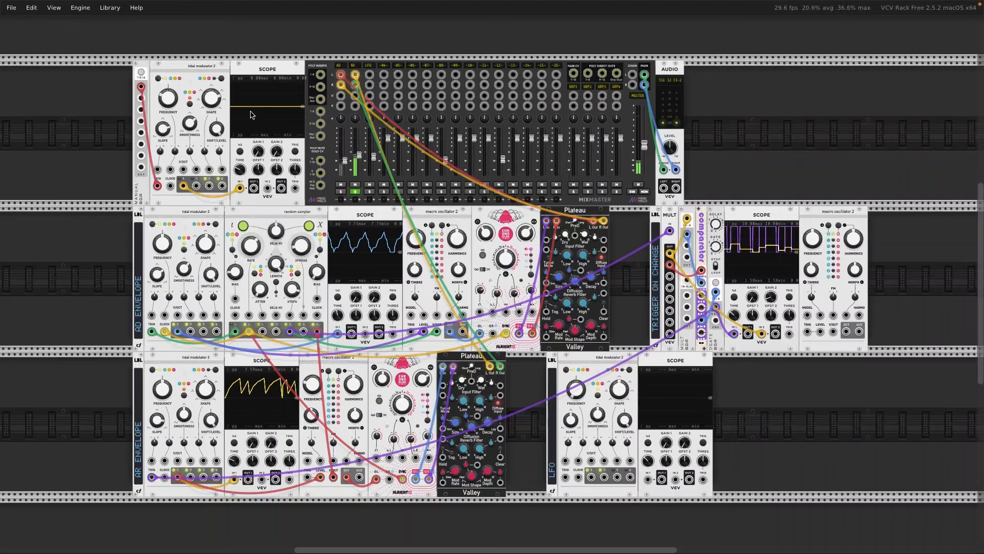
left_click(143, 76)
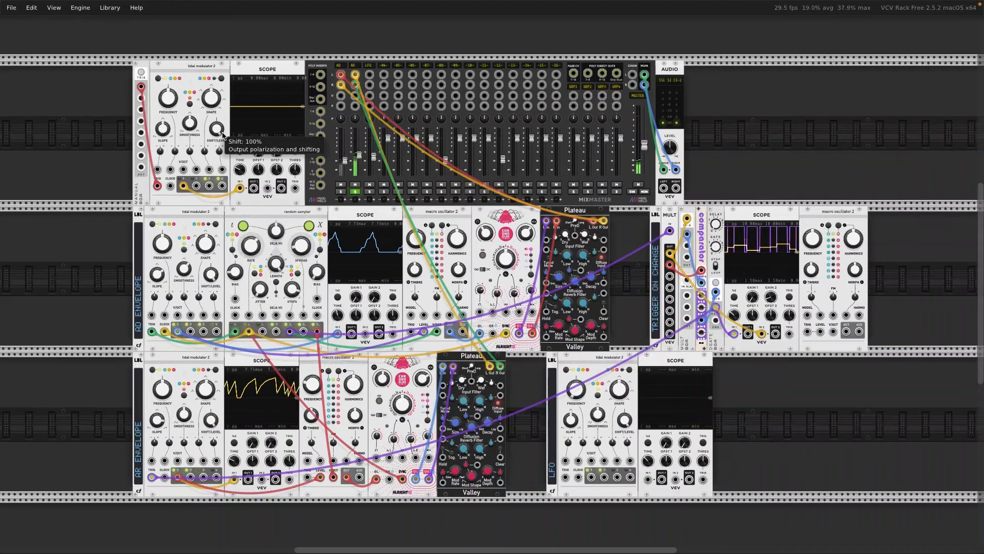
left_click(141, 73)
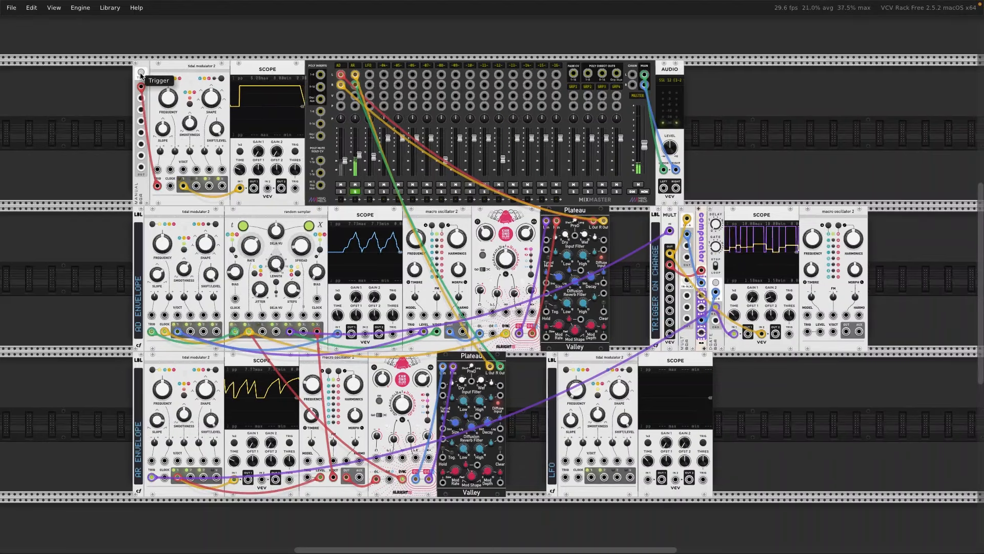
Step: Set the top modulator's Slope to about 60% and Frequency to about -27.6 semitones, firing the manual trigger to compare the envelopes
mouse_move(163, 132)
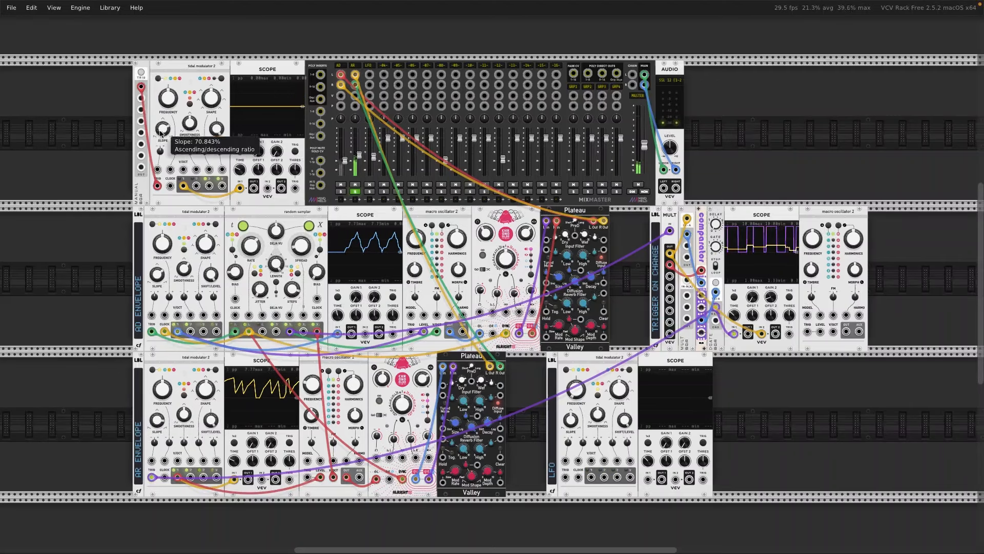
left_click(142, 73)
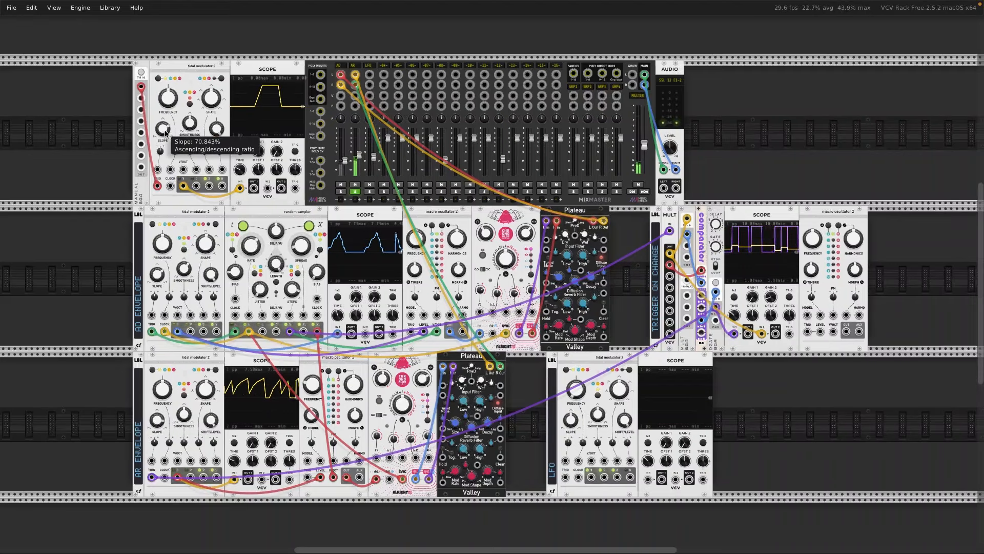
left_click(142, 73)
left_click(142, 74)
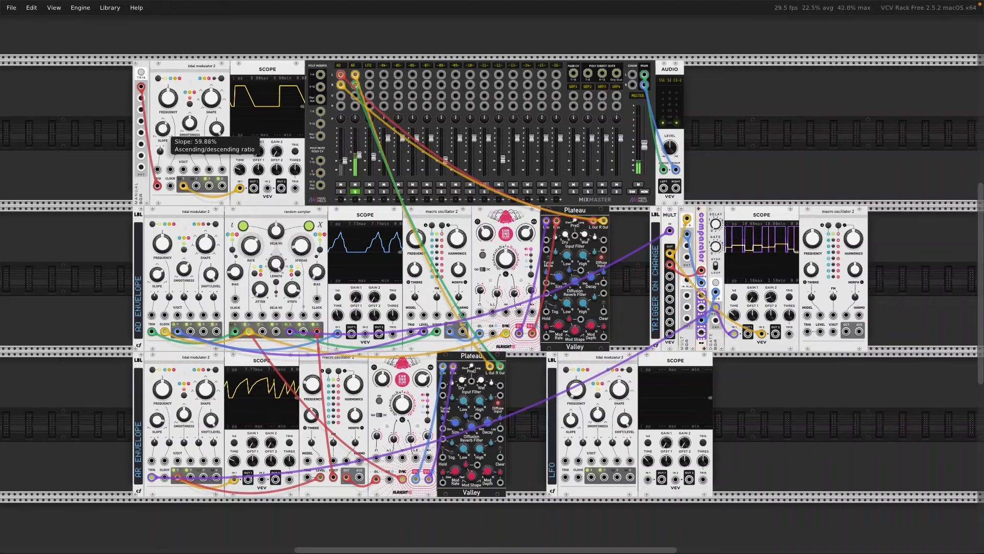
left_click(142, 74)
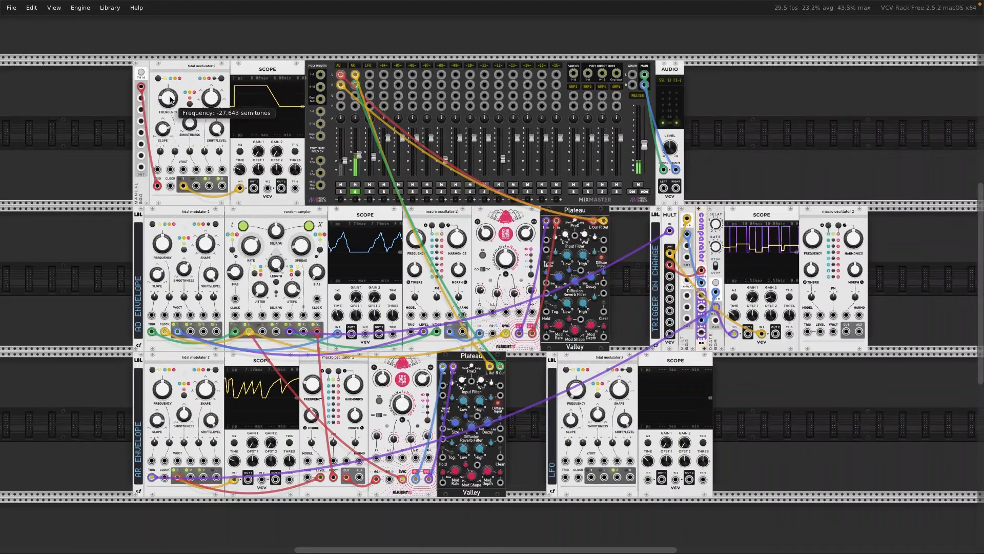
left_click(141, 73)
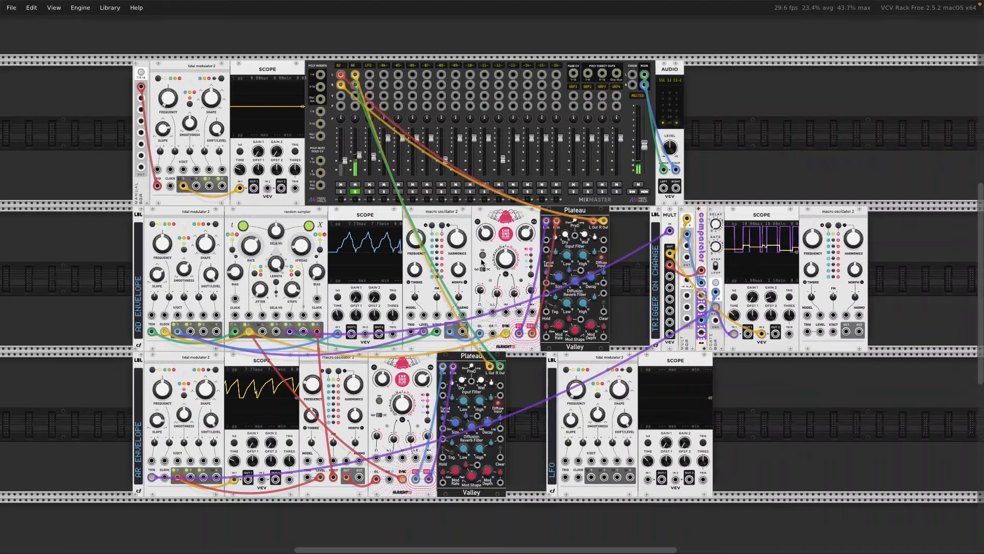
Step: Select the trigger-on-change modules and open the dialog for saving the selection, then close it without saving
left_click(11, 9)
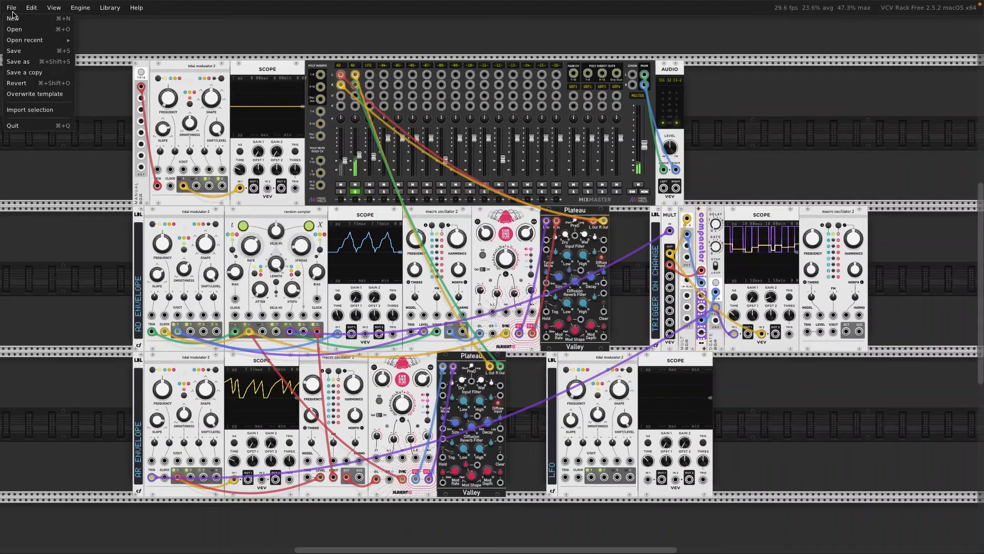
left_click(32, 110)
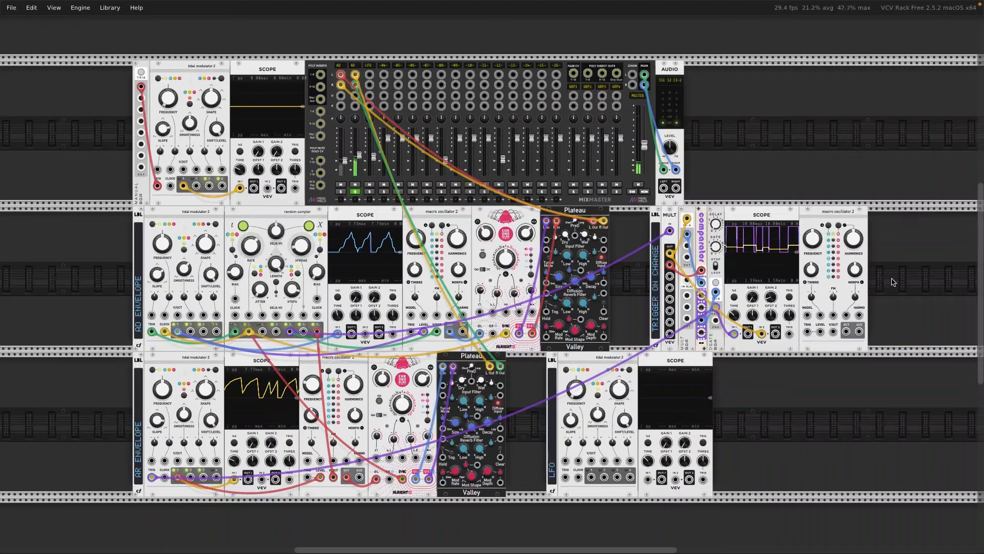
left_click(650, 272)
right_click(670, 250)
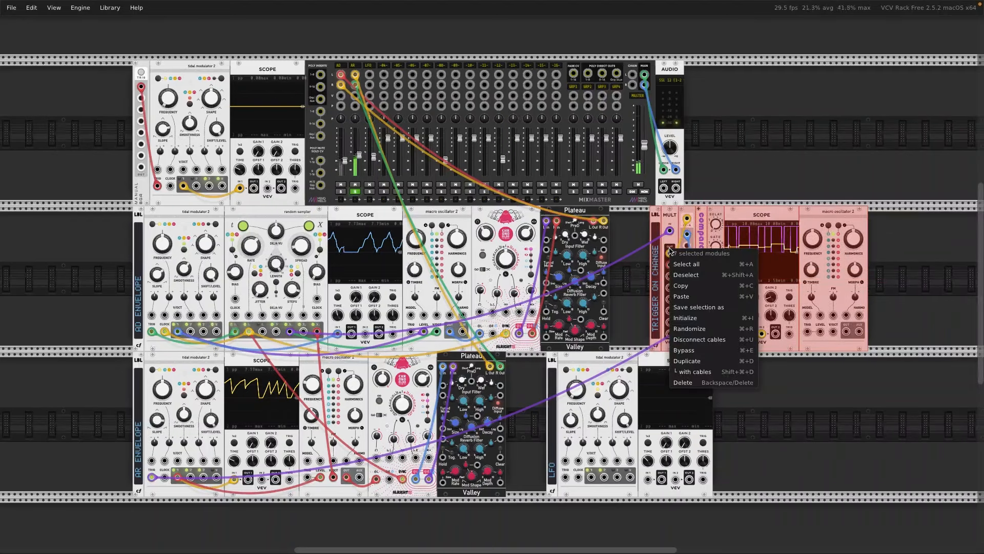
left_click(700, 308)
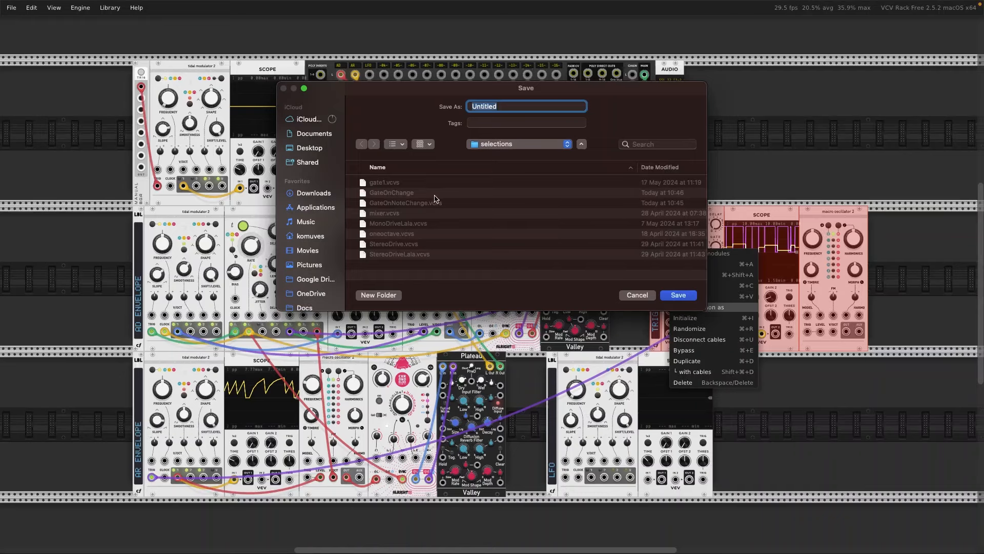
left_click(637, 295)
left_click(830, 168)
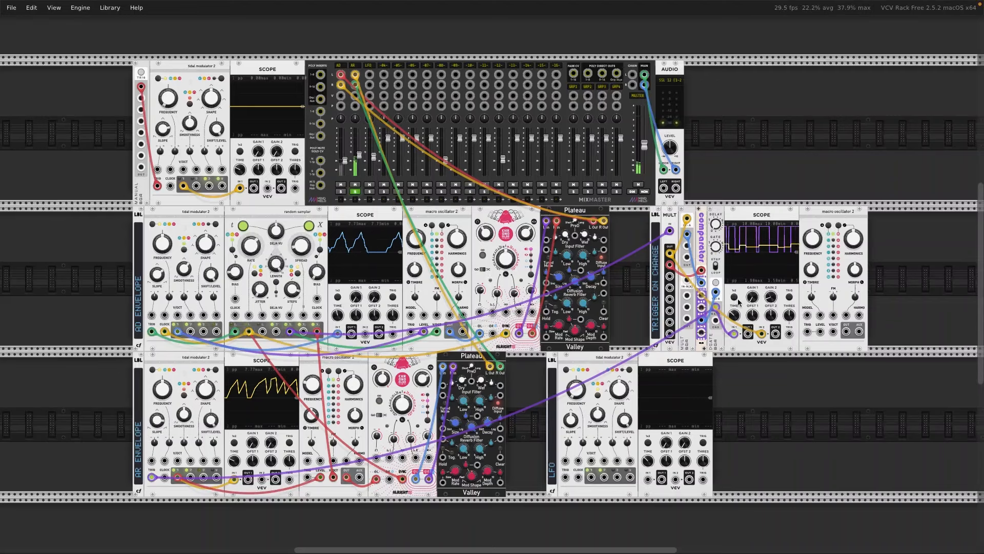
Step: Switch the mixer's solo from AR to AD, set the AD level to about -16 dB and lower the AD delay's Dry/Wet mix
mouse_move(735, 337)
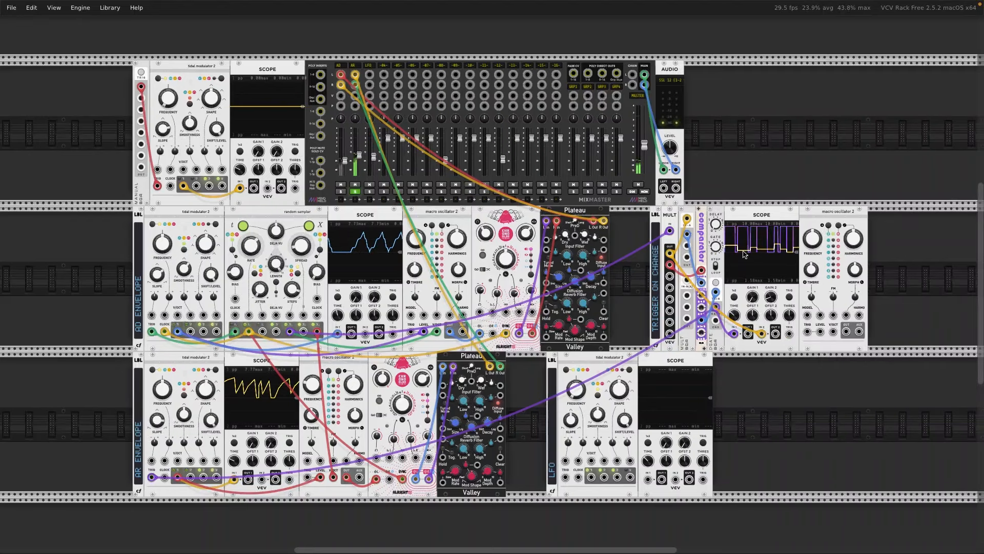
left_click(354, 192)
left_click(341, 192)
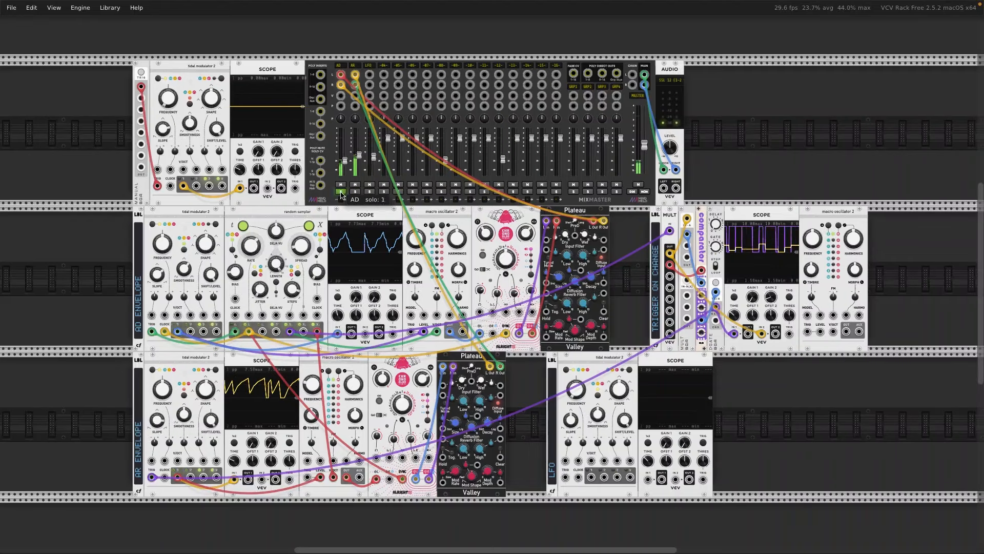
left_click_drag(345, 161, 345, 158)
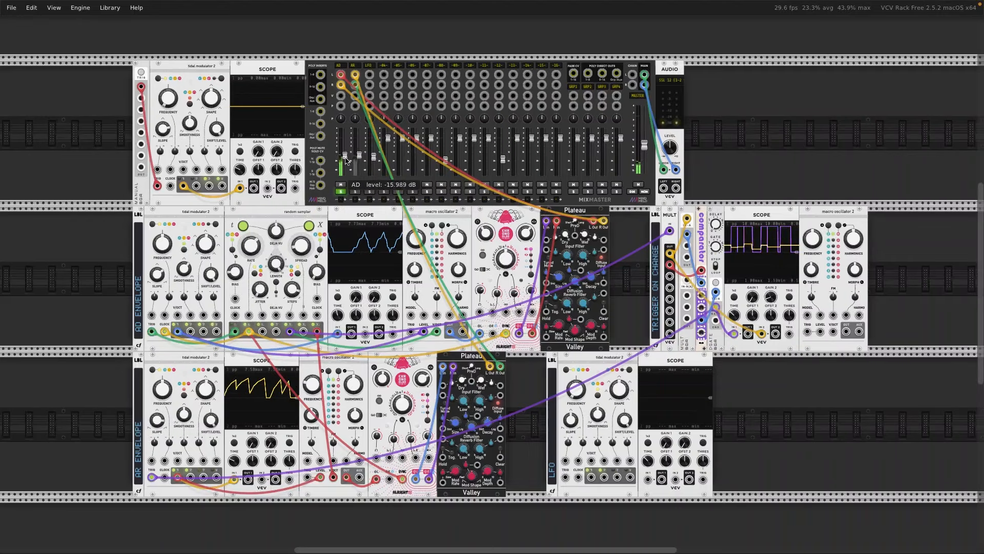
left_click_drag(526, 234, 526, 252)
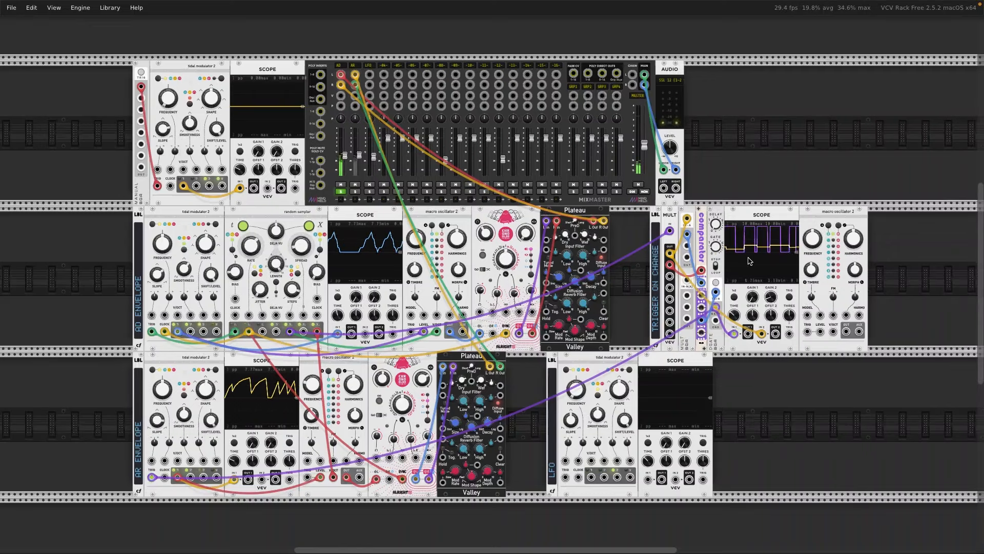
Step: Search the module library for hihat and add the Closed Hi Hats module beside the trigger-on-change macro oscillator
right_click(883, 288)
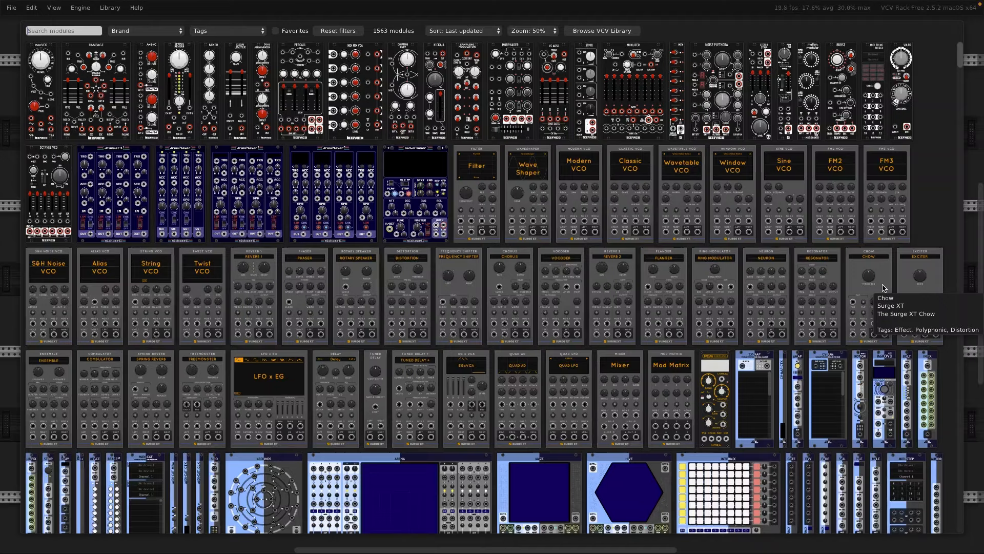
type("hihat")
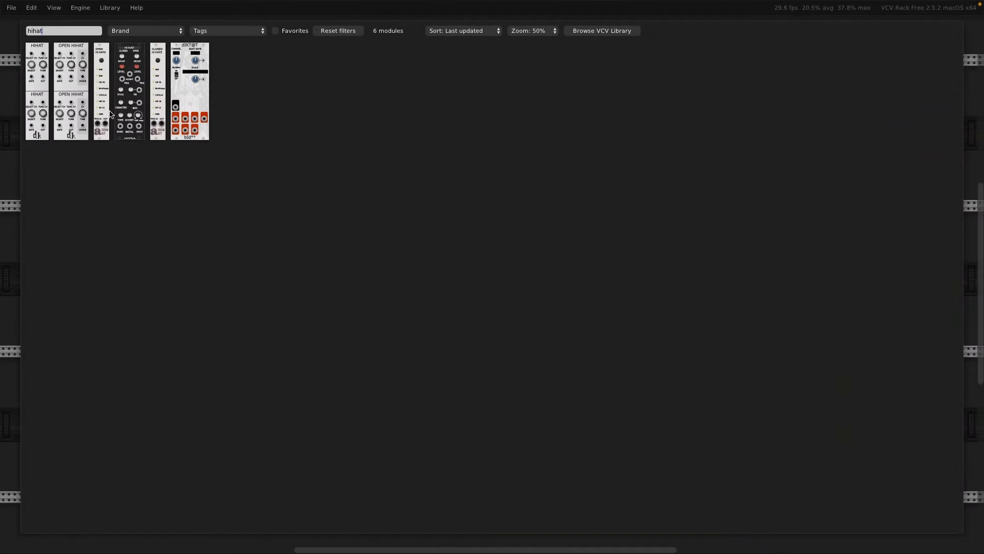
left_click(153, 61)
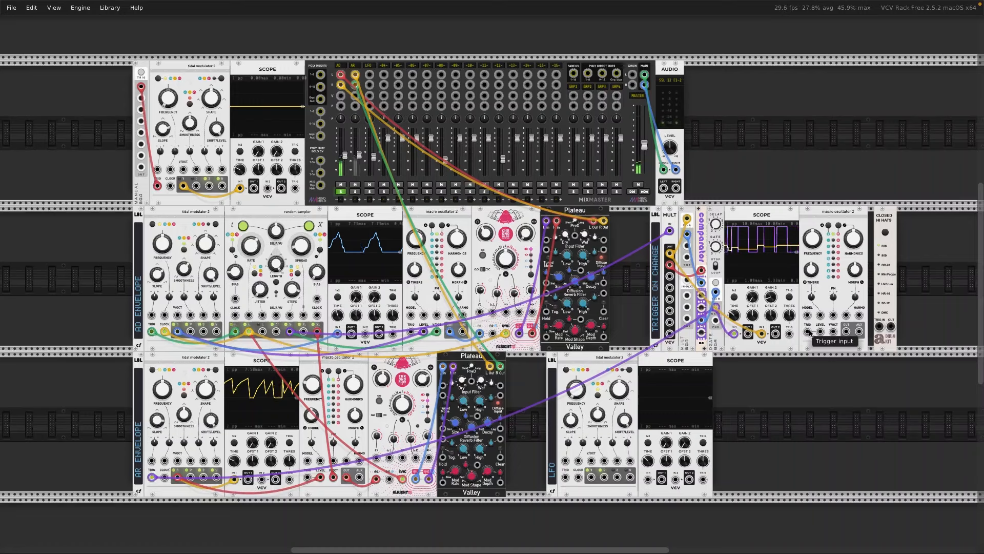
Step: Try patching DGATE's gate output into the trigger-on-change macro oscillator's trigger input, then delete that oscillator
left_click_drag(810, 333, 717, 295)
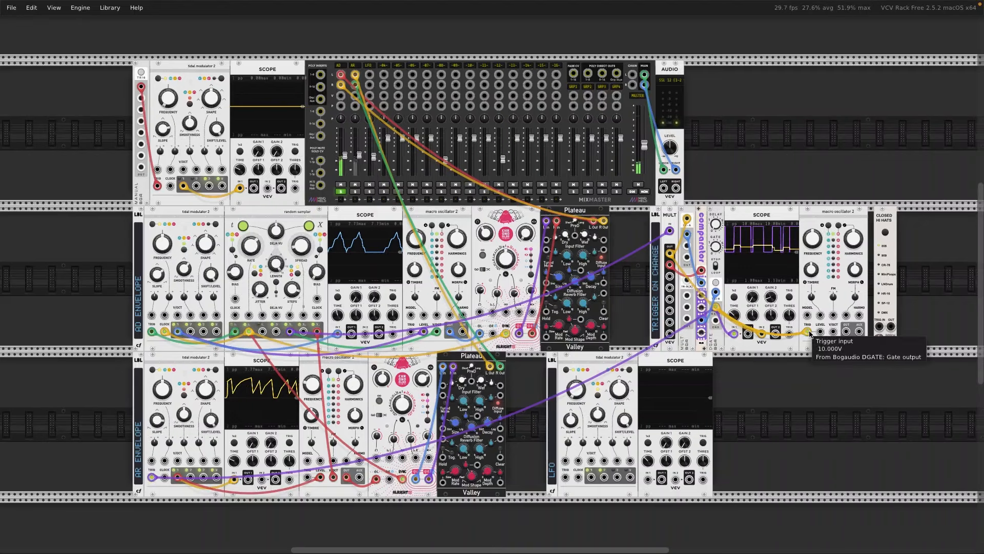
left_click_drag(809, 333, 810, 333)
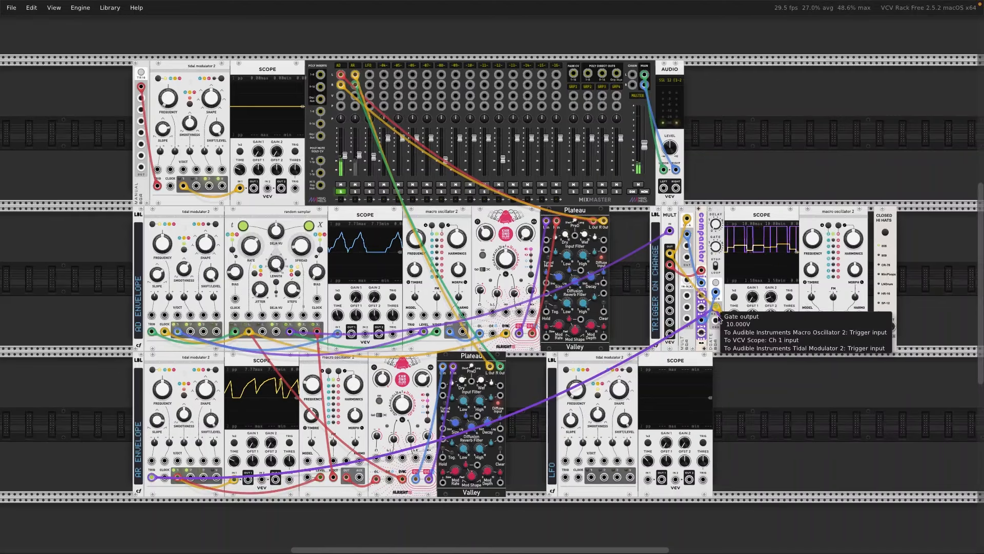
left_click_drag(810, 333, 808, 361)
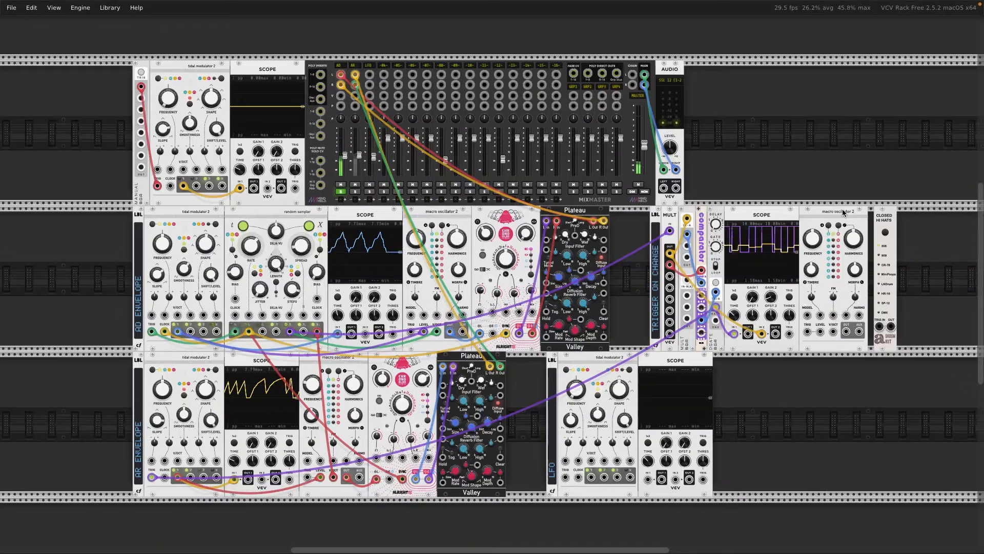
key("Delete")
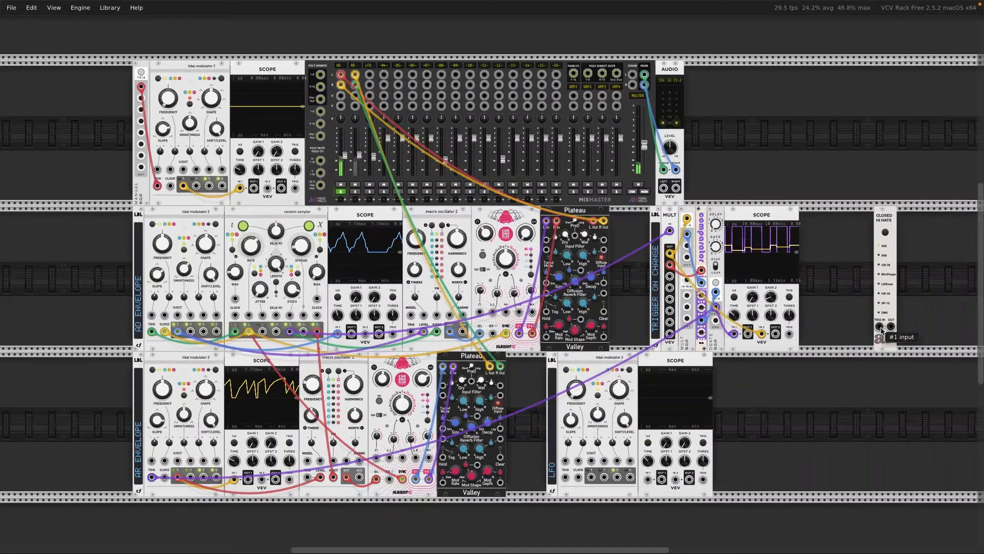
Step: Patch DGATE's gate output through the Closed Hi Hats module into mixer channel 04, then solo the channel and adjust its level
left_click_drag(880, 326, 716, 306)
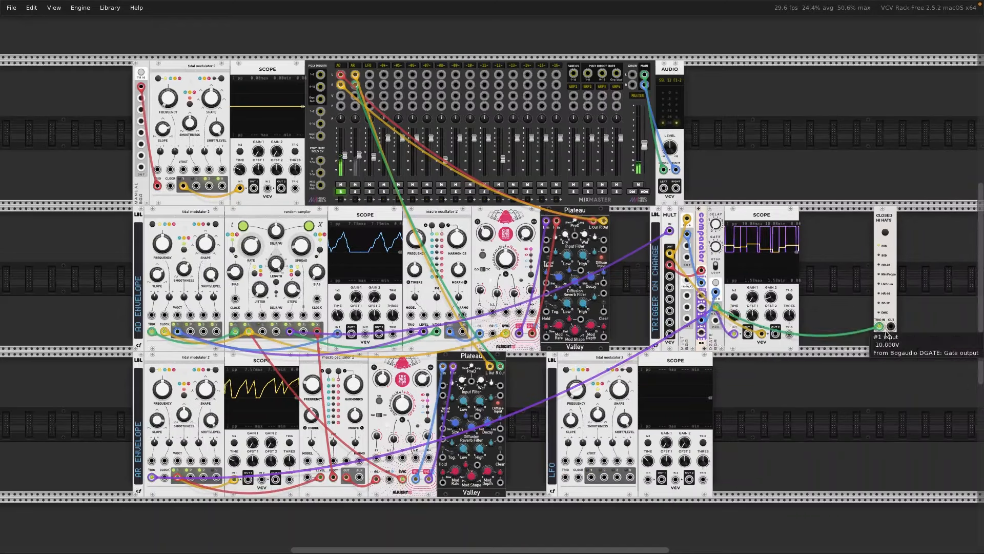
left_click_drag(368, 160, 388, 158)
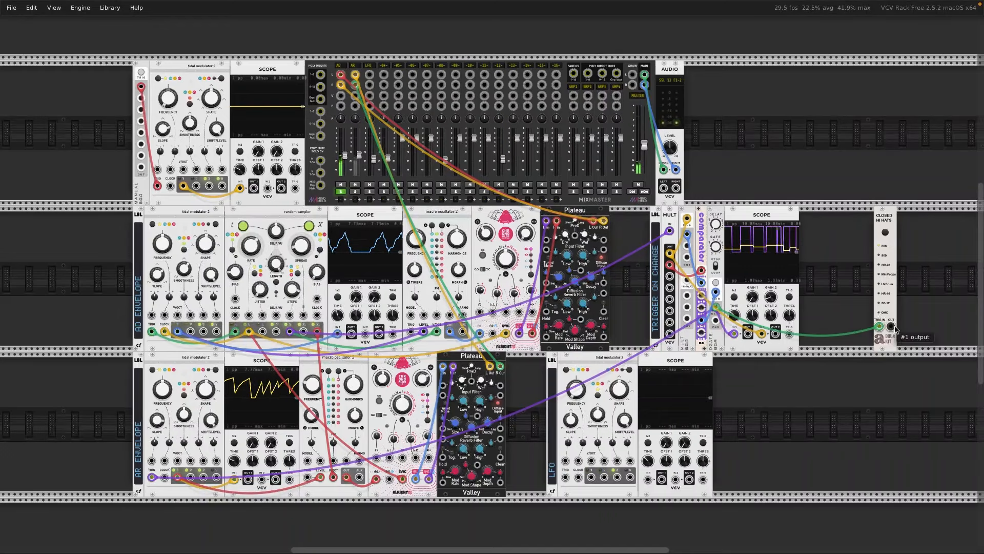
left_click_drag(892, 327, 383, 76)
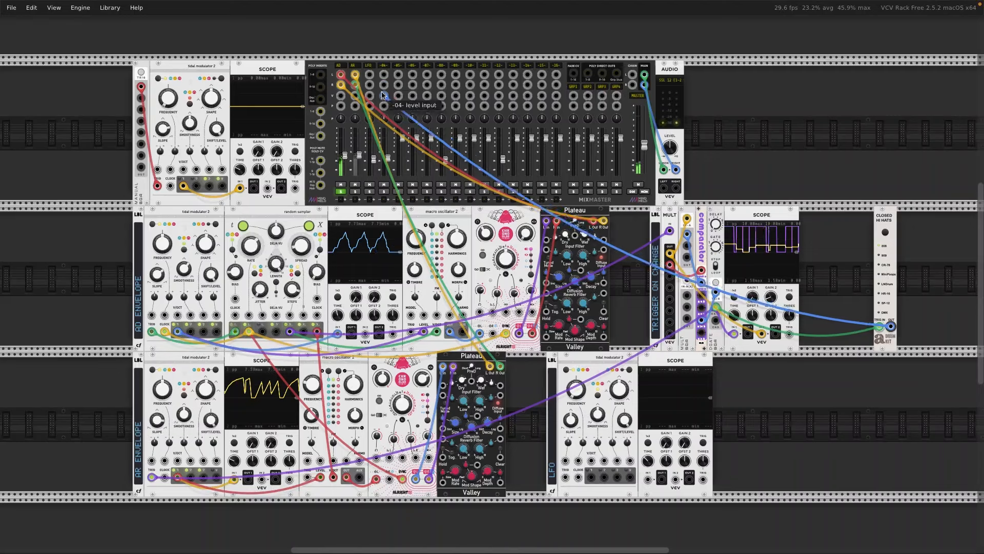
left_click(384, 191)
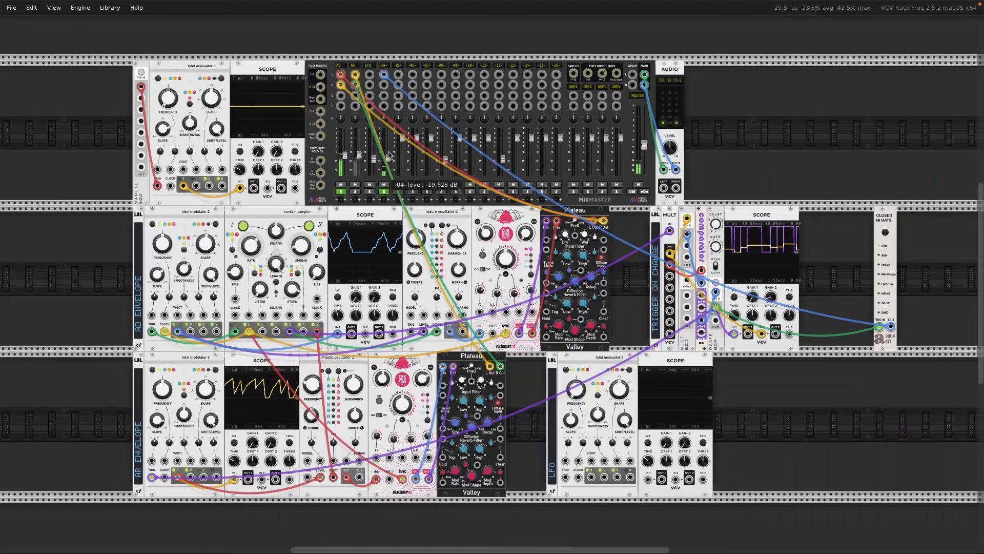
left_click_drag(388, 157, 388, 151)
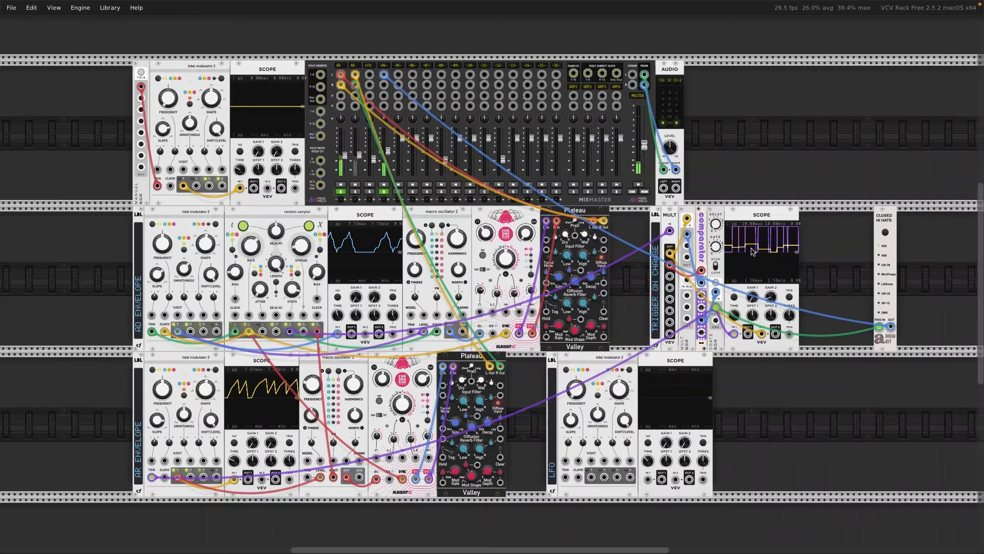
Step: Increase DGATE's gate time and delete the Closed Hi Hats module
mouse_move(717, 249)
mouse_move(716, 250)
left_mouse_down()
mouse_move(717, 291)
mouse_move(717, 235)
left_mouse_up()
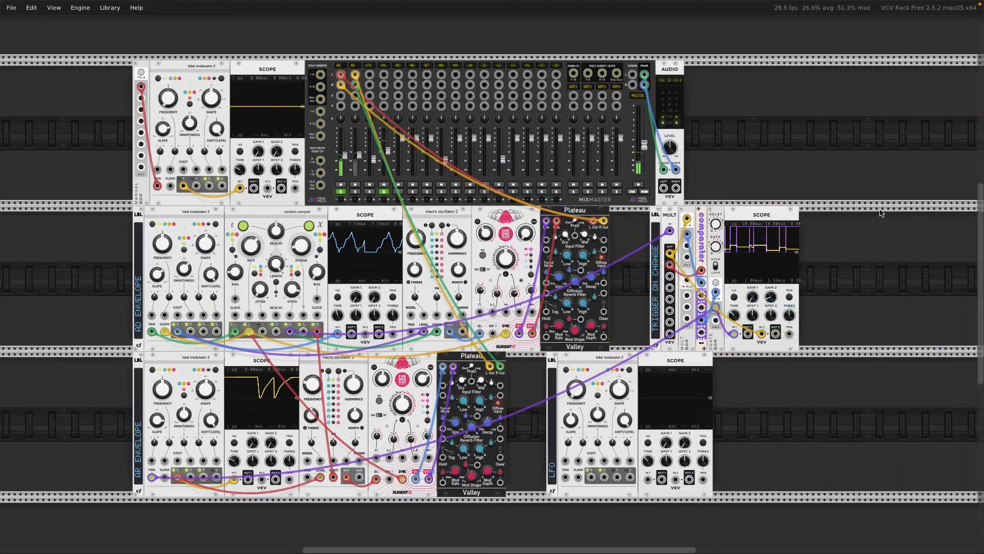
Step: Search the library for plaits, add macro oscillator 2 beside the trigger-on-change scope and set its model to Analog hi-hat
right_click(839, 254)
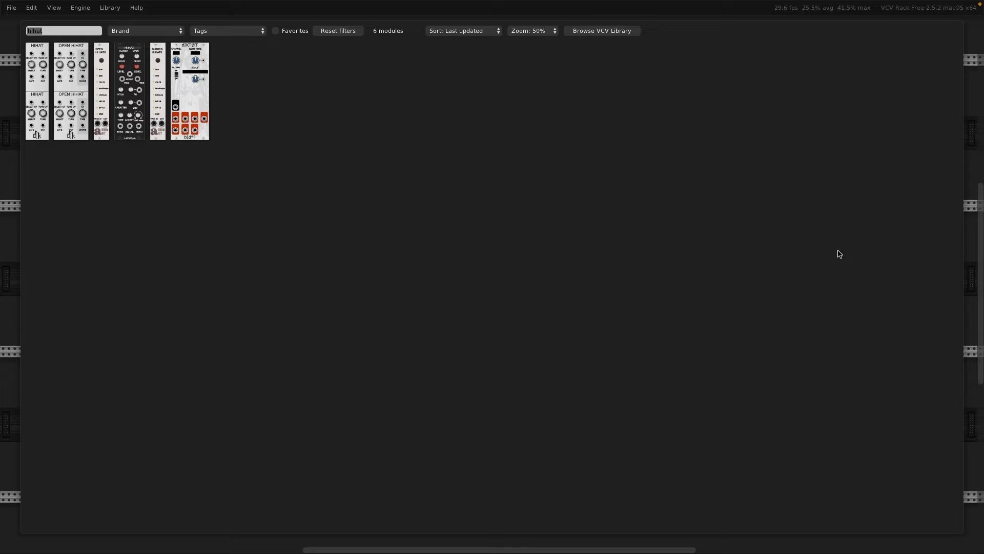
type("plaits")
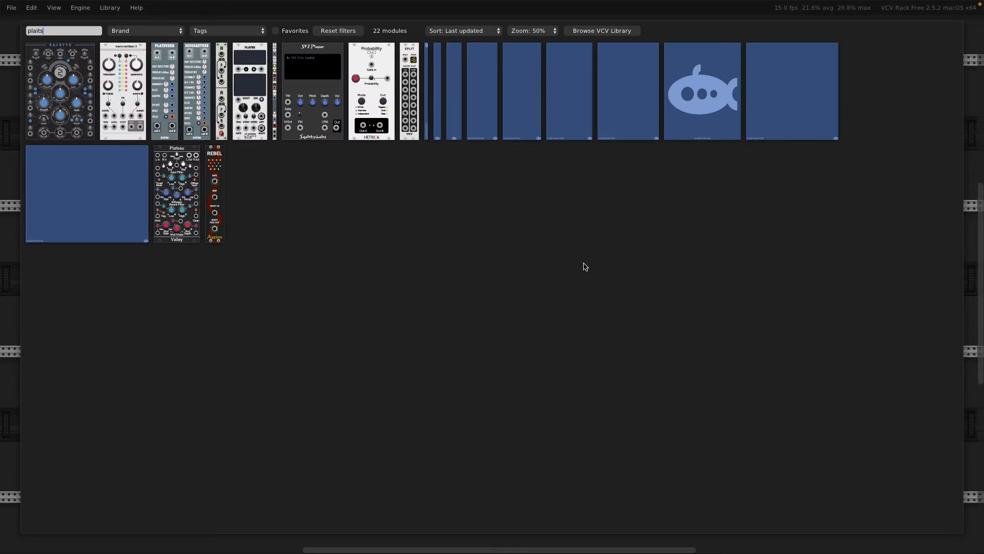
left_click(139, 123)
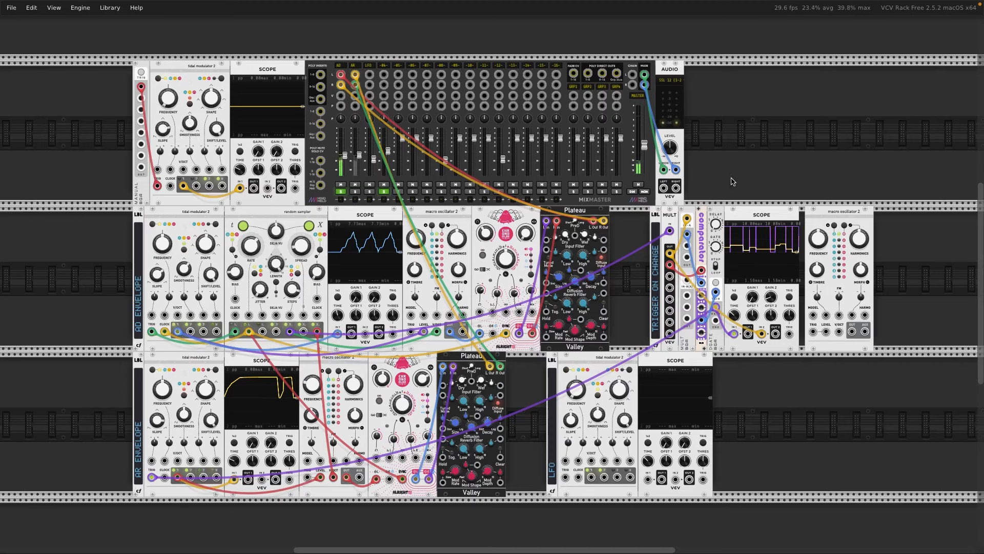
right_click(817, 208)
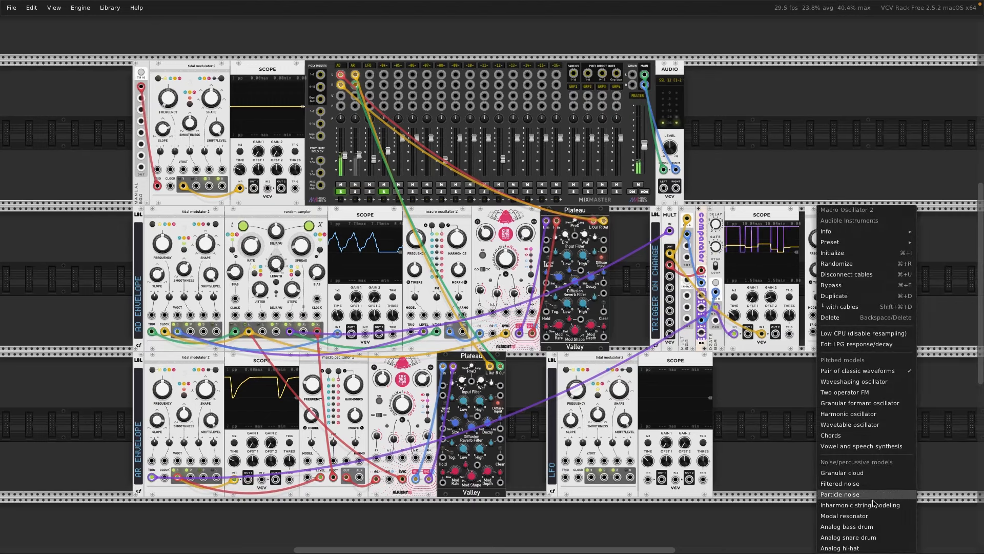
left_click(846, 548)
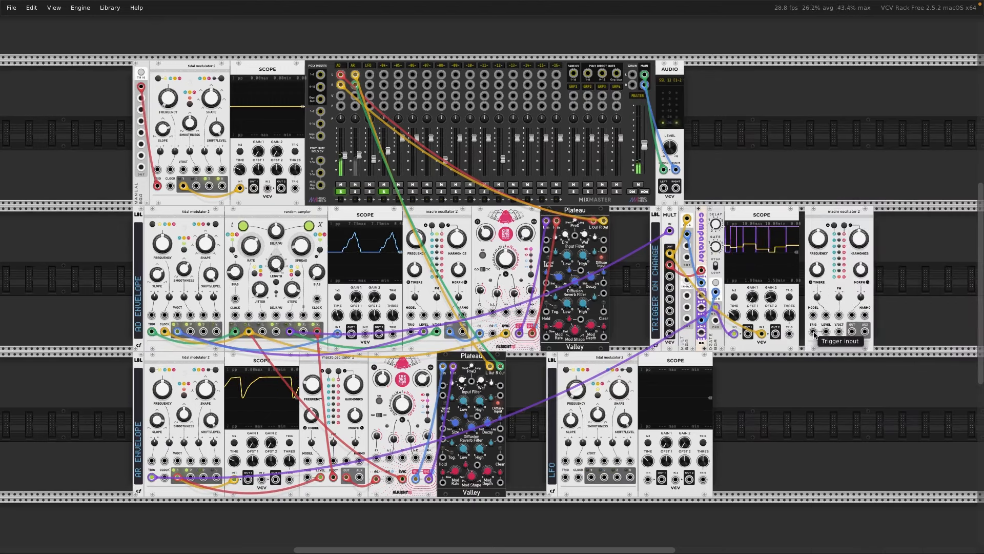
Step: Patch DGATE's gate output to the new oscillator's trigger input and its main output to mixer channel 04, then adjust its Timbre
left_click_drag(815, 334, 717, 322)
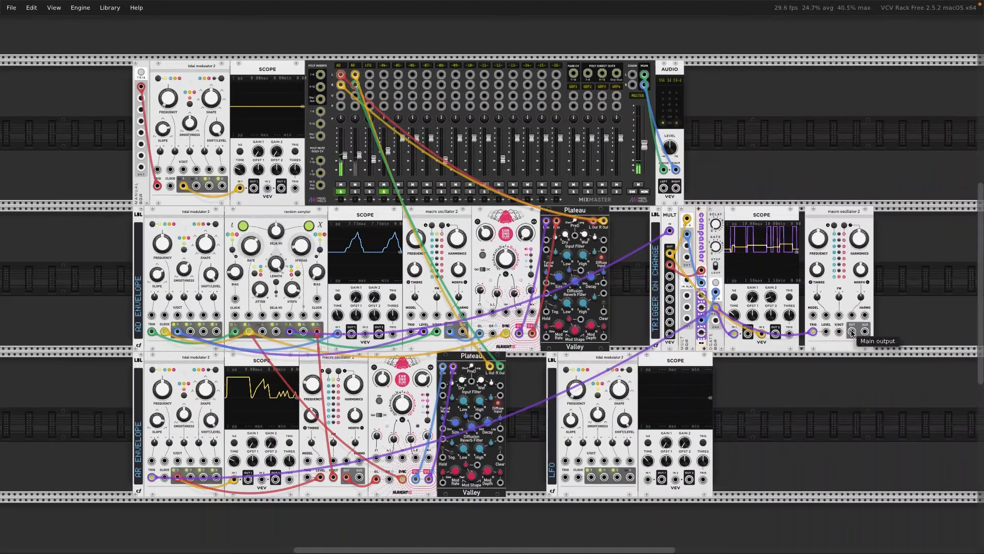
left_click_drag(852, 334, 384, 75)
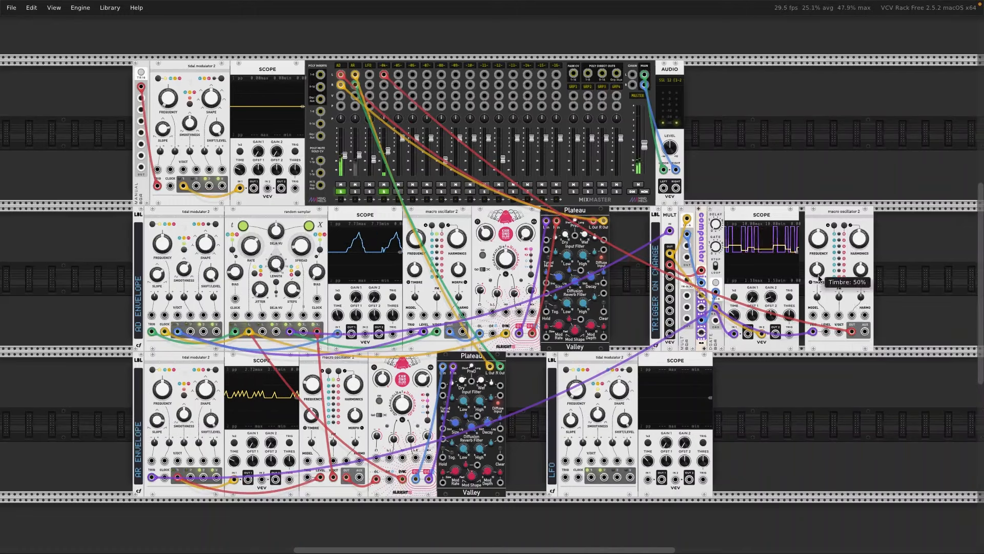
right_click(826, 219)
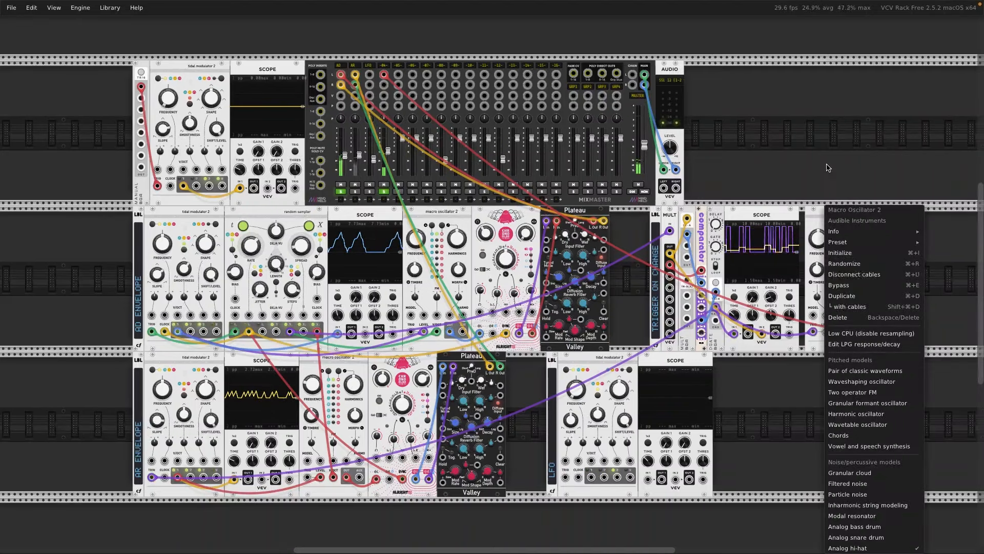
left_click(827, 168)
mouse_move(817, 269)
left_mouse_down()
mouse_move(817, 281)
mouse_move(851, 270)
mouse_move(820, 268)
mouse_move(861, 275)
mouse_move(819, 266)
left_mouse_up()
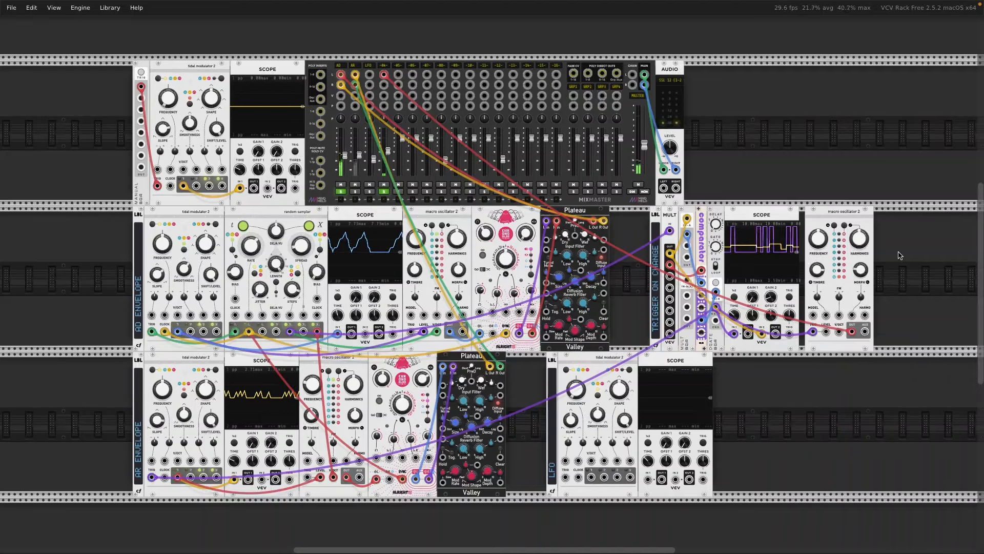
Step: Move the scope and hi-hat oscillator away, then set the mult, comparator and DGATE modules apart as their own group
left_click_drag(898, 251, 830, 251)
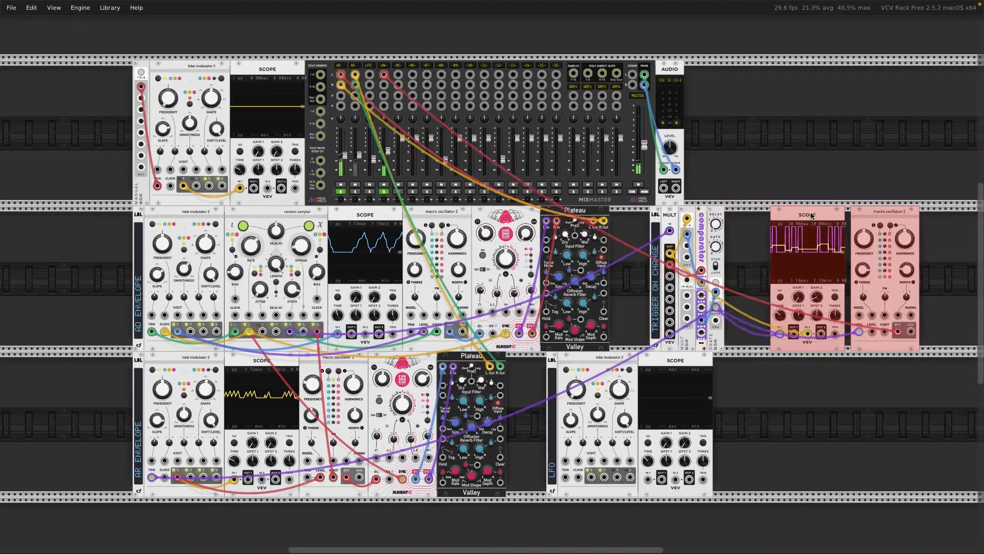
left_click_drag(742, 241, 693, 216)
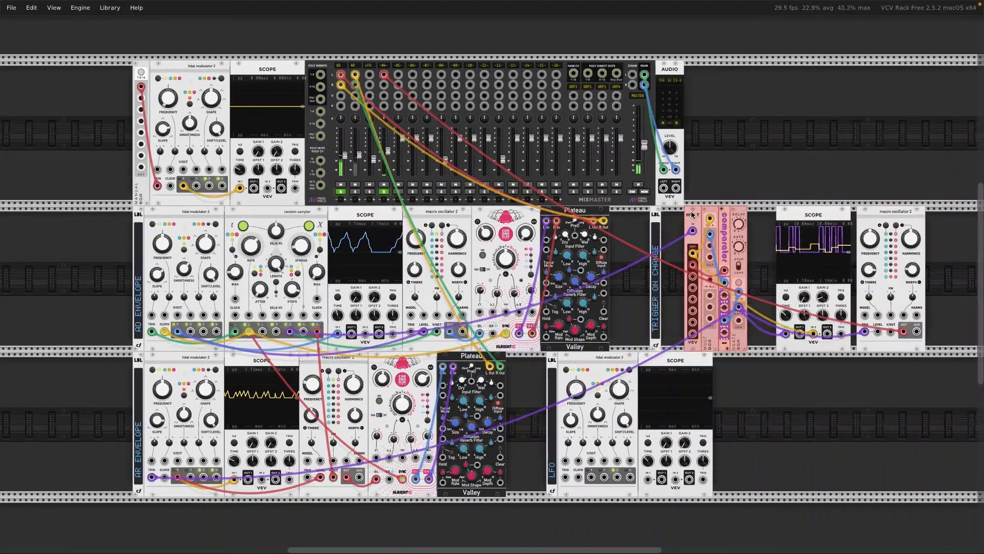
left_click(755, 142)
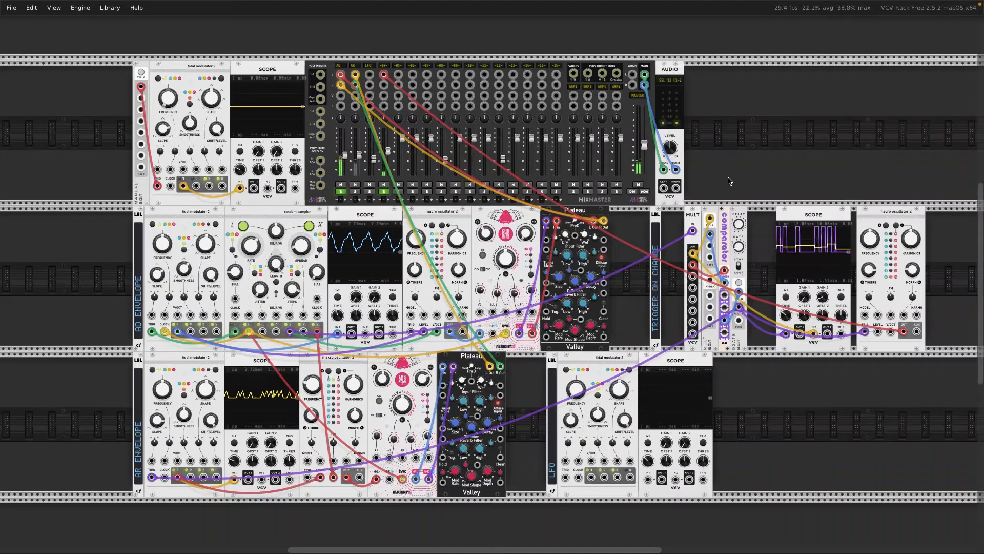
mouse_move(693, 232)
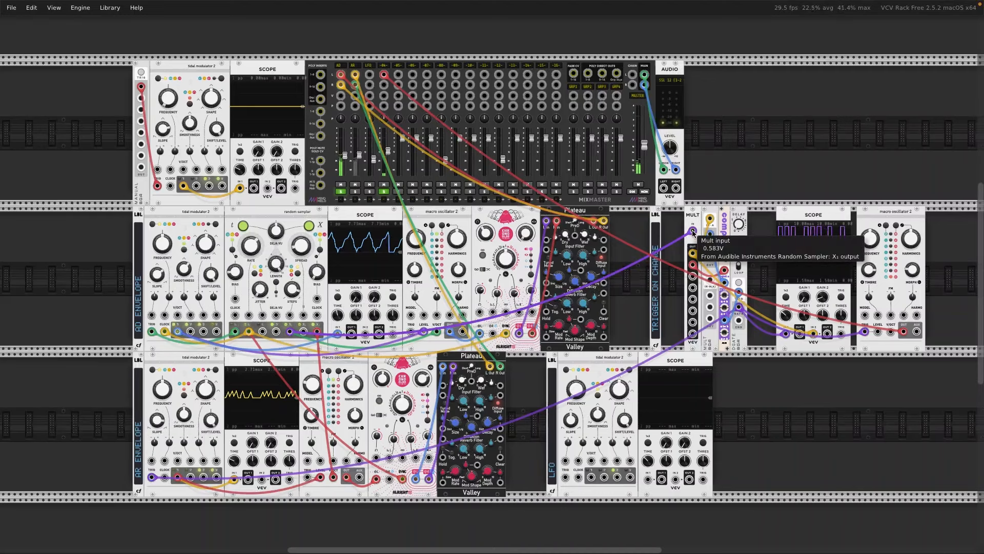
Step: Lengthen DGATE's gate time to about 0.59 s and shorten it again for the trigger-on-change patch
mouse_move(292, 333)
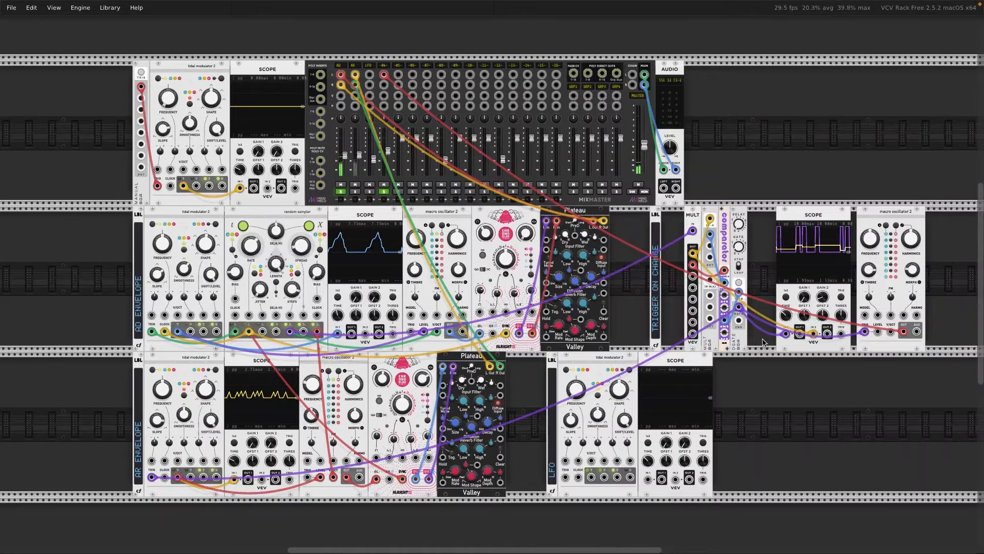
scroll(740, 326, "up", 5)
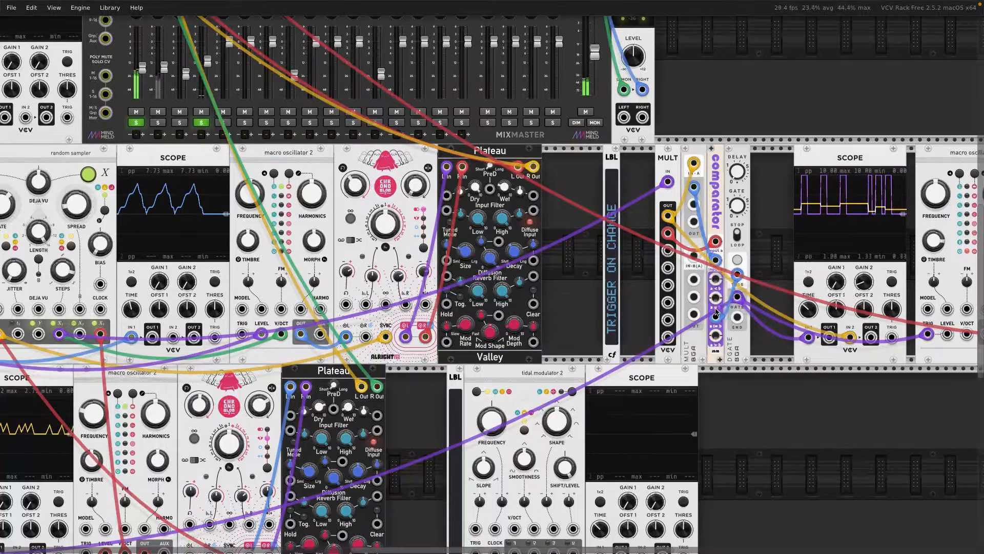
scroll(716, 312, "down", 5)
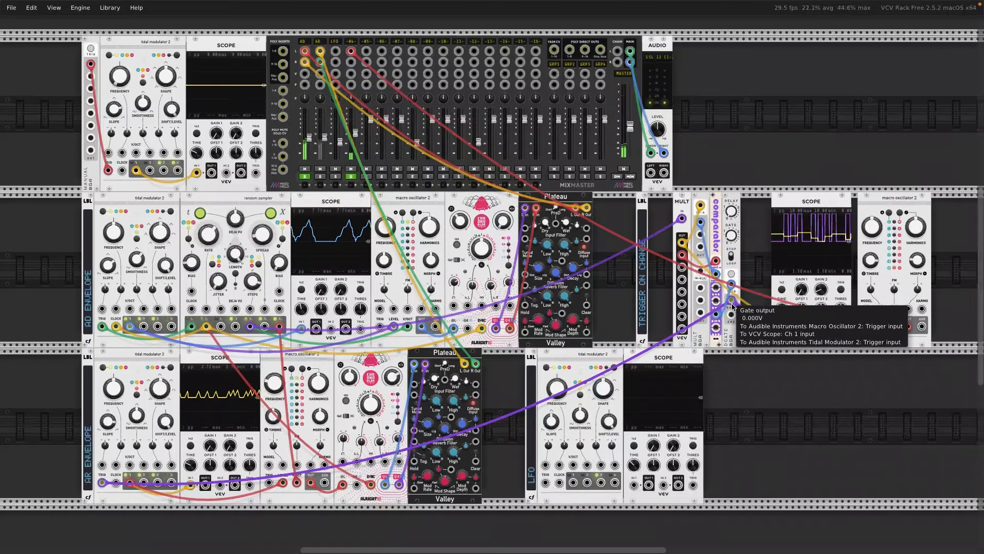
mouse_move(730, 237)
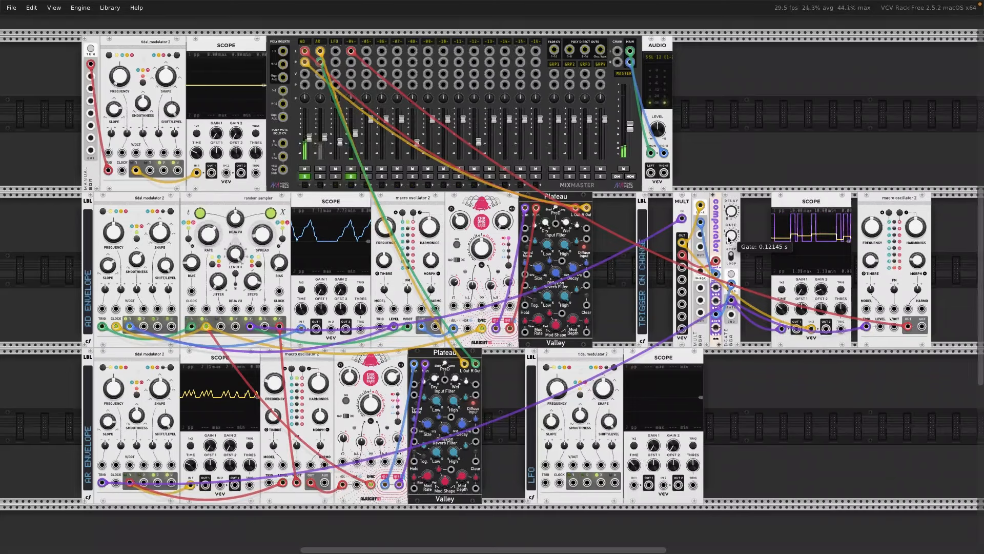
left_click_drag(729, 239, 728, 229)
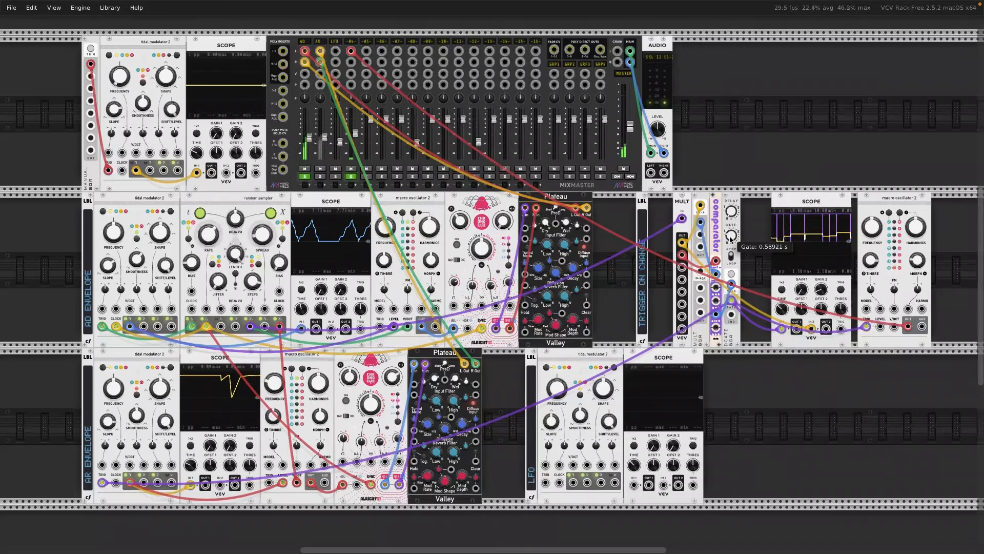
left_click_drag(731, 234, 732, 240)
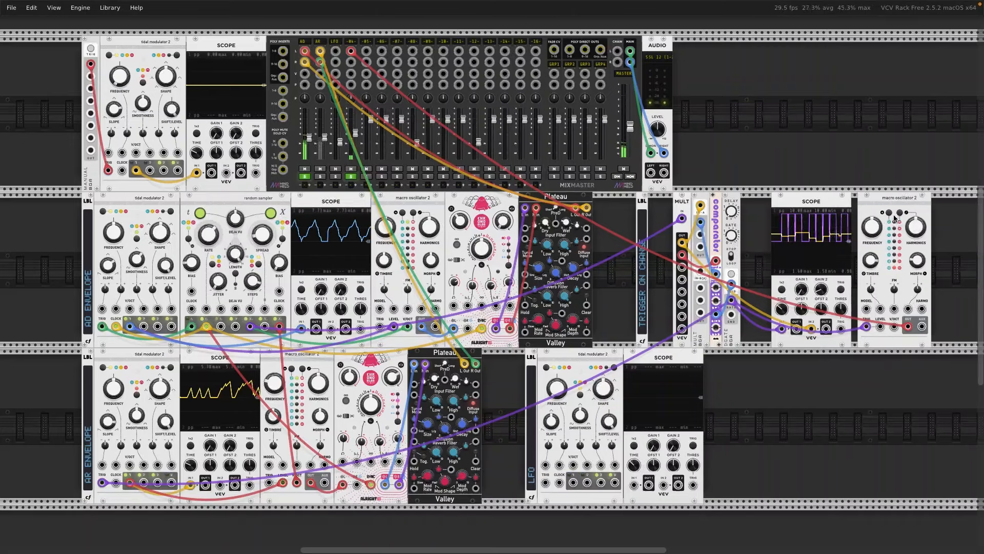
Step: Set the trigger-on-change oscillator's model to Pair of classic waveforms and patch its V/Oct input from the random sampler's X1 output
right_click(879, 200)
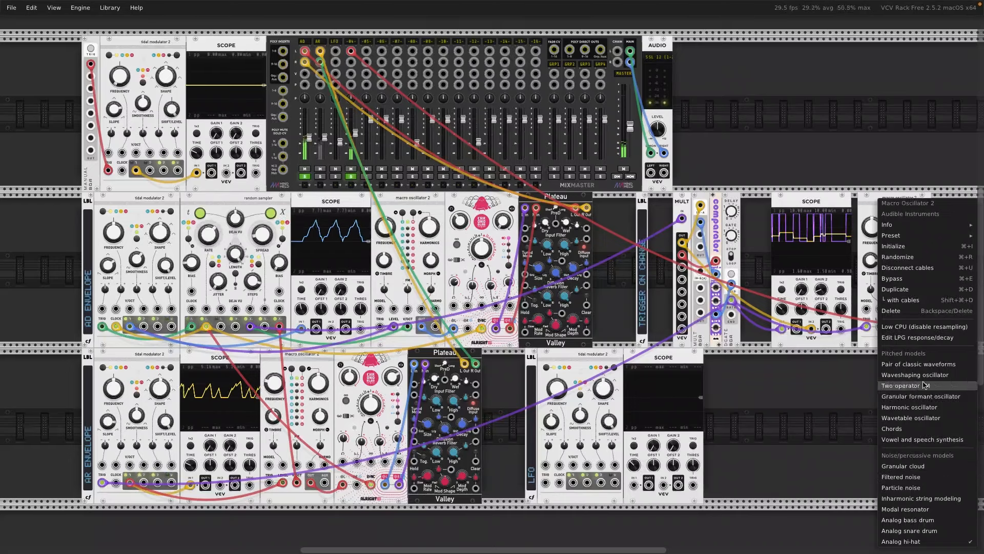
left_click(930, 367)
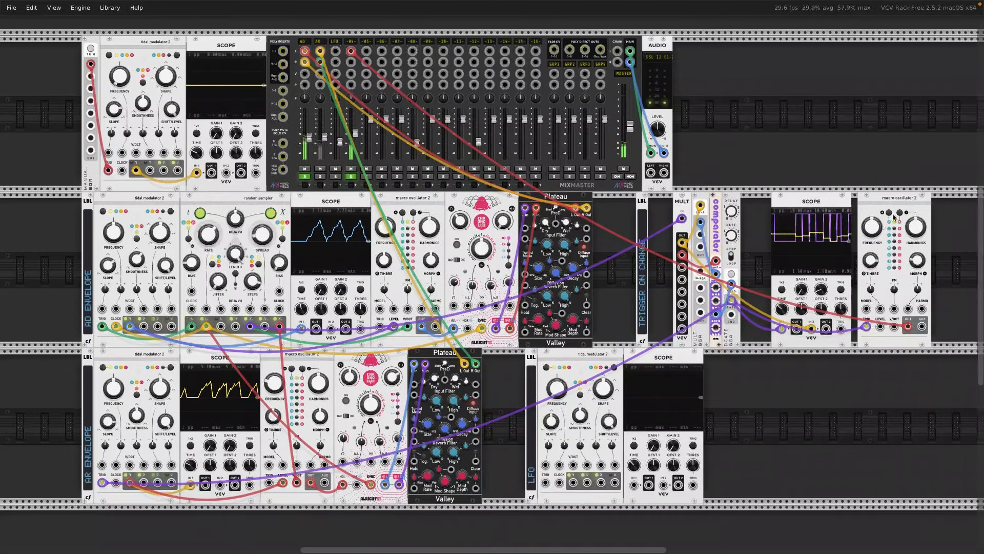
left_click_drag(894, 326, 247, 328)
left_click_drag(266, 343, 293, 373)
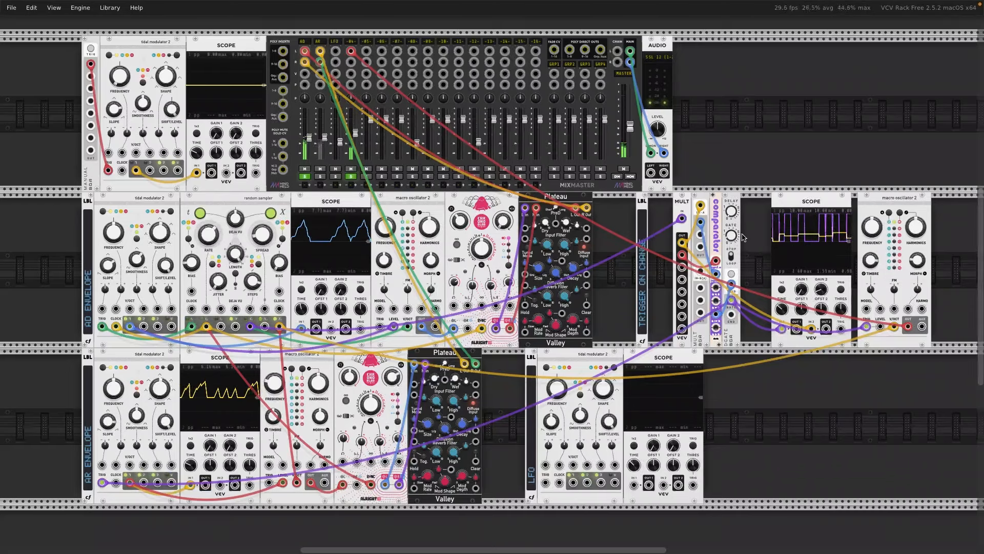
right_click(876, 230)
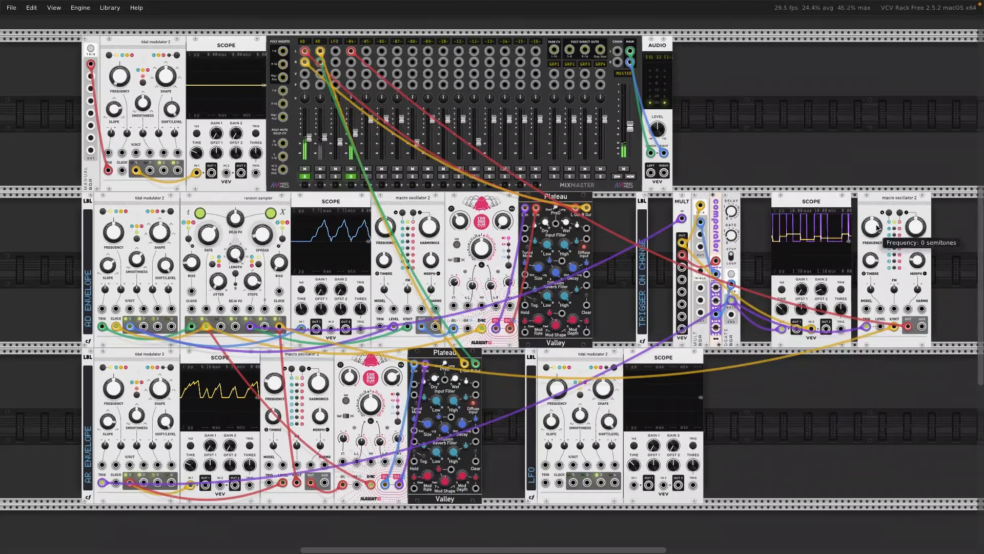
left_click(852, 143)
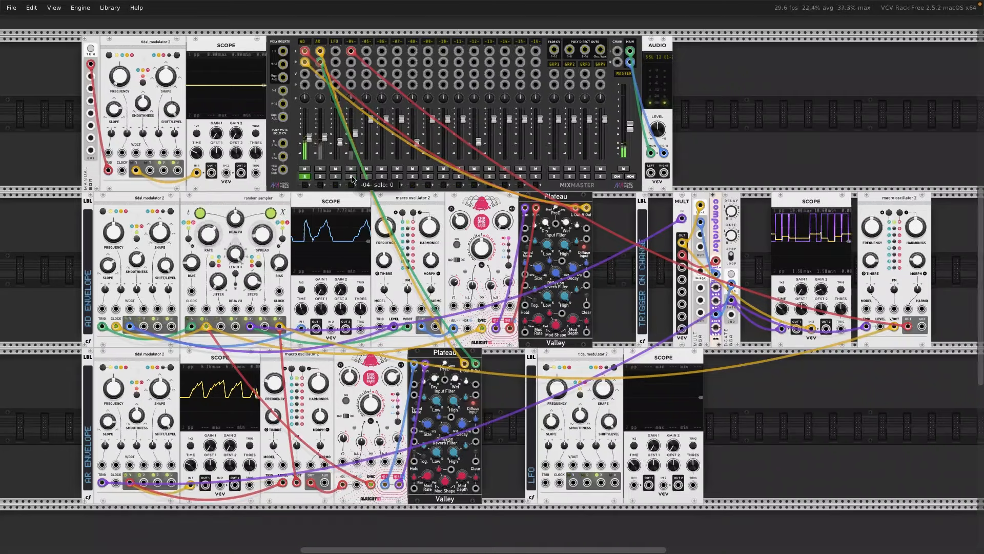
Step: Solo the AR channel on the mixer and turn off solo on channels 04 and AD
left_click(353, 177)
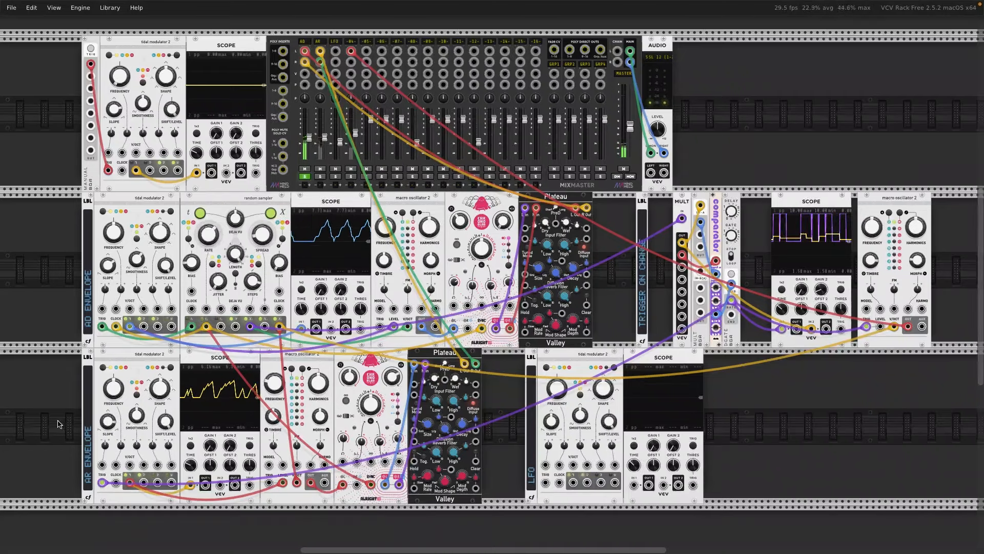
left_click(319, 177)
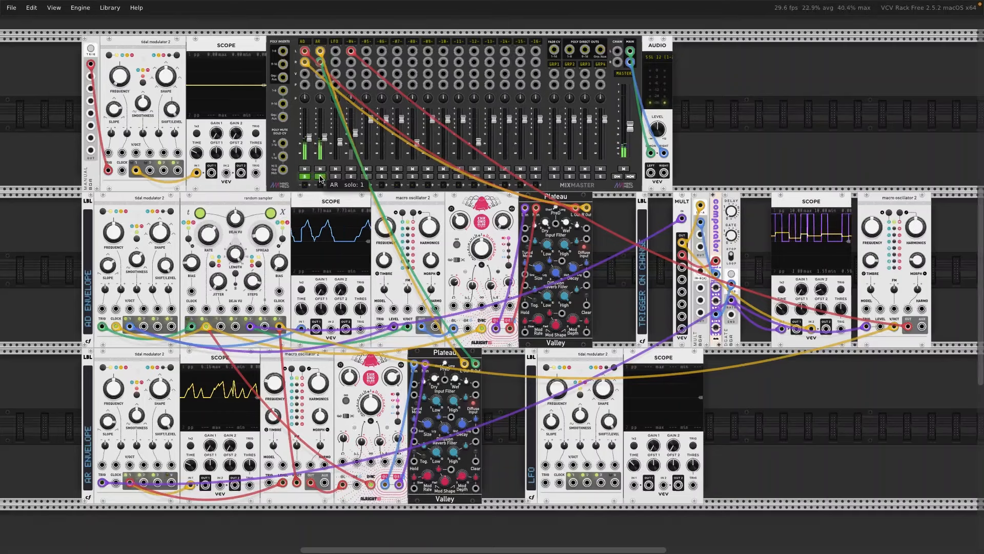
left_click(306, 177)
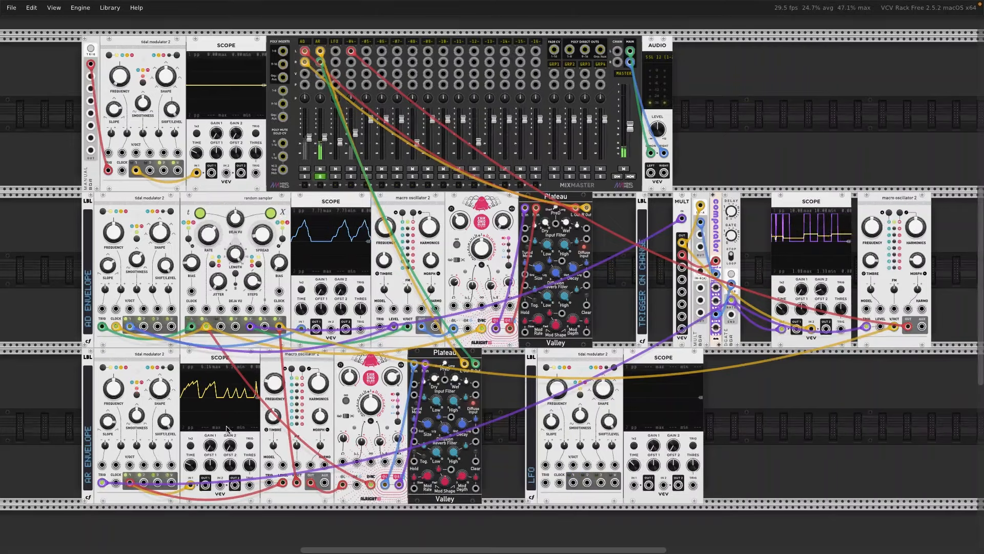
Step: Set the Dry/Wet of the AR envelope row's Chronoblob delay to 0
mouse_move(285, 485)
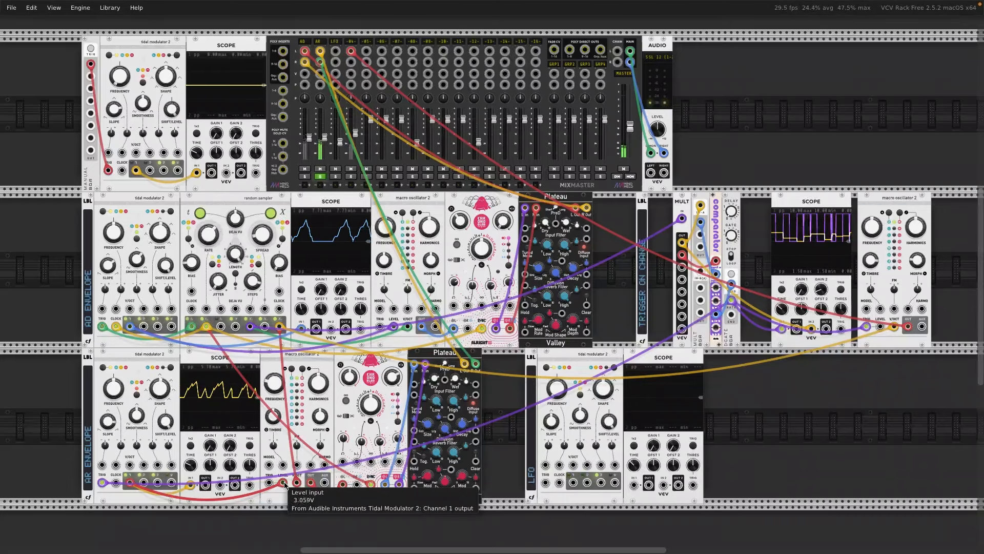
mouse_move(393, 377)
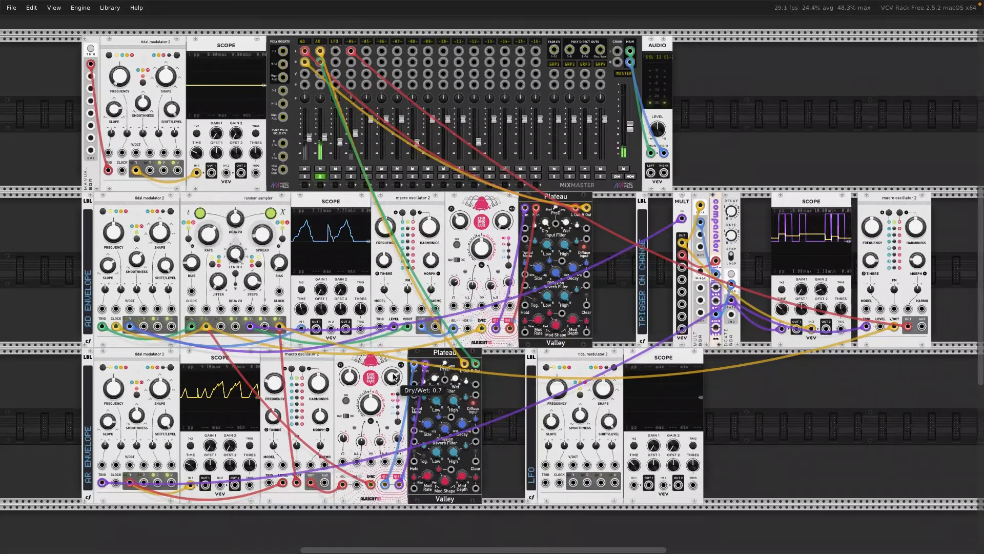
left_click_drag(394, 377, 394, 441)
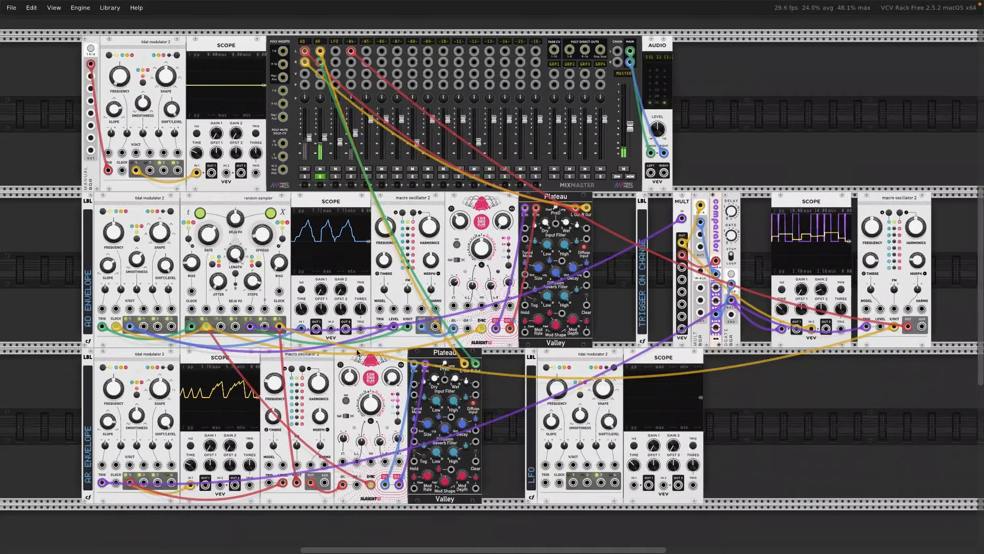
mouse_move(281, 419)
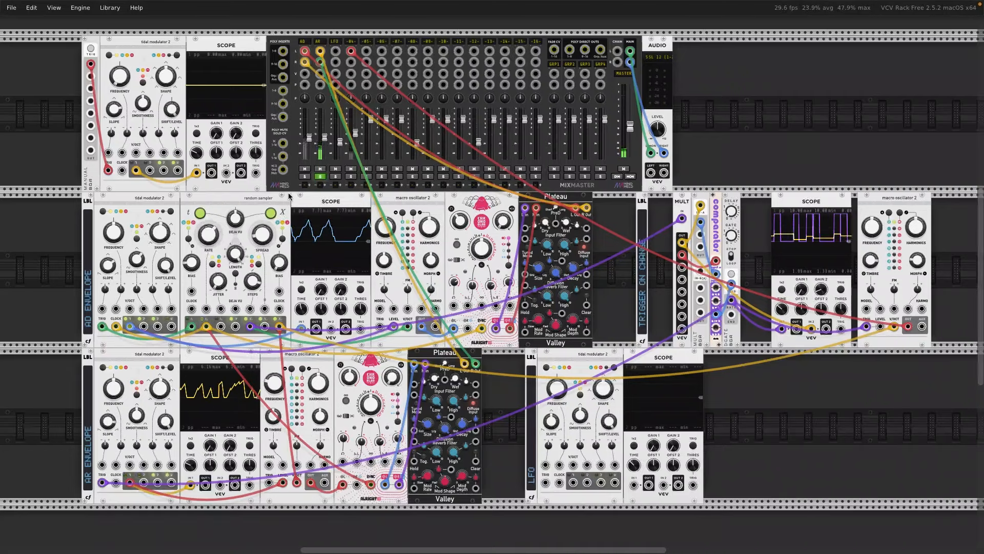
mouse_move(320, 155)
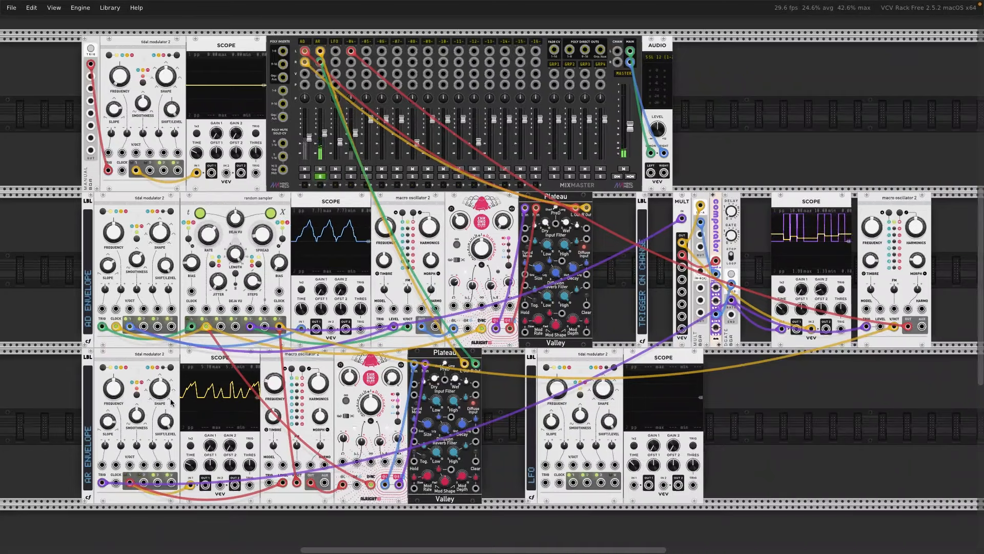
Step: Reshape the AR envelope by adjusting tidal modulator 2's Slope and Smoothness and lowering its Shape to about 29%
mouse_move(110, 423)
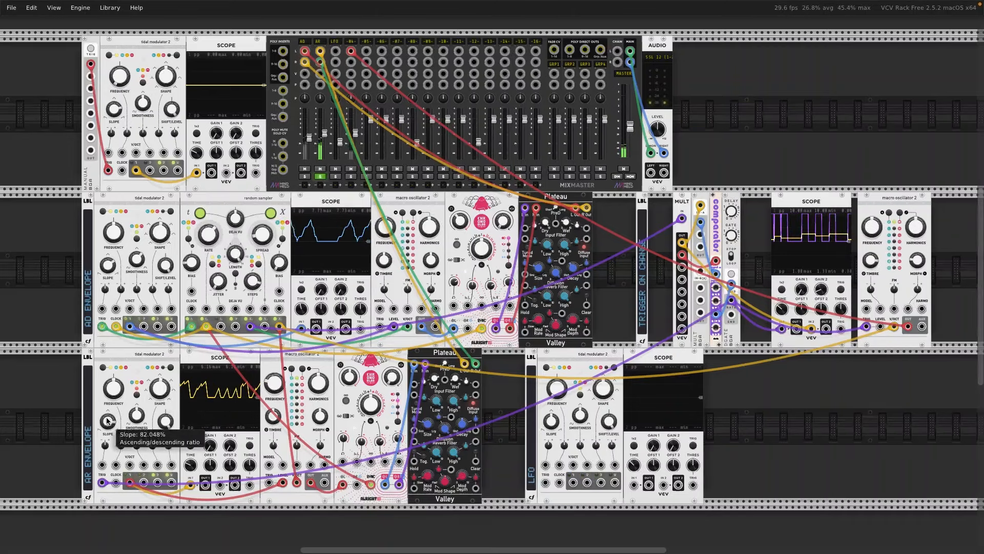
left_click_drag(108, 421, 108, 446)
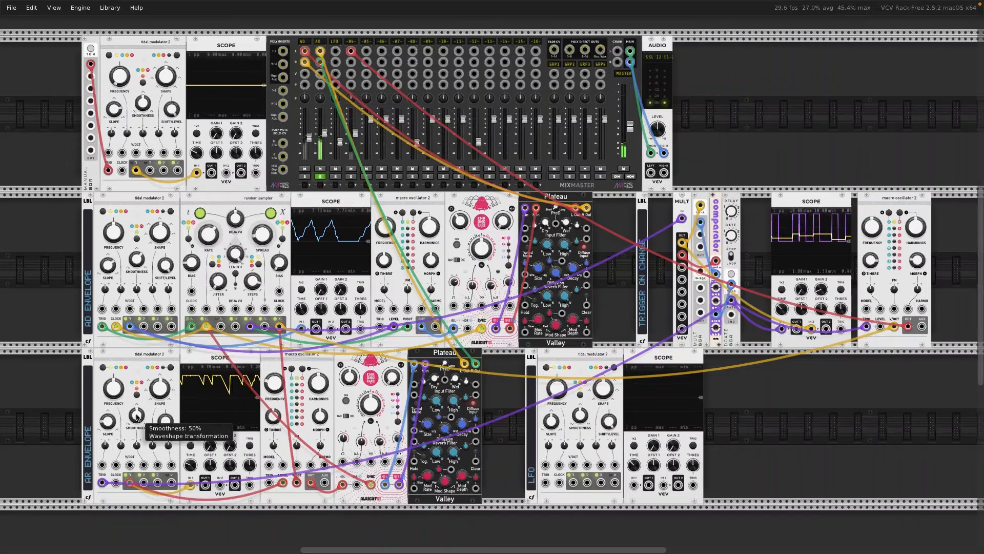
left_click_drag(137, 417, 137, 400)
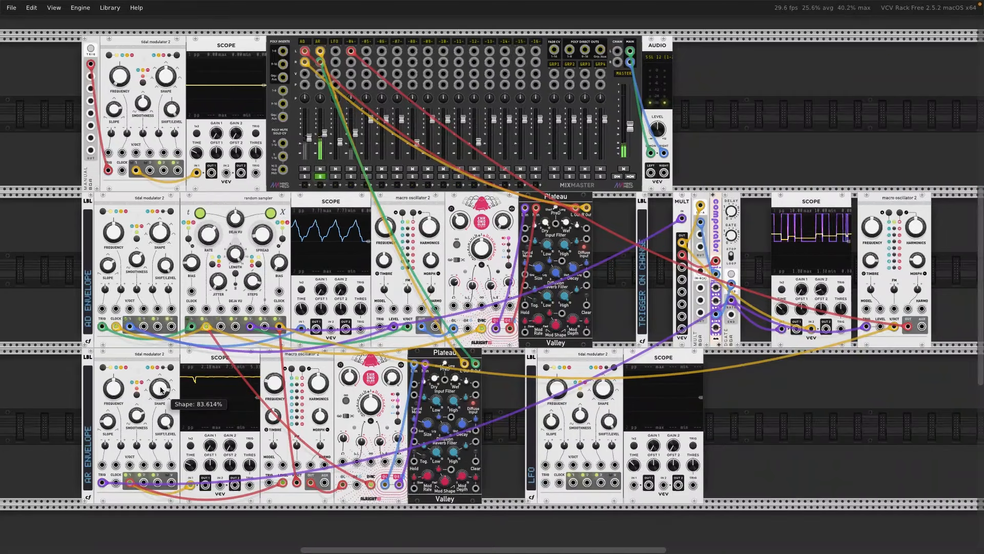
left_click_drag(159, 389, 160, 391)
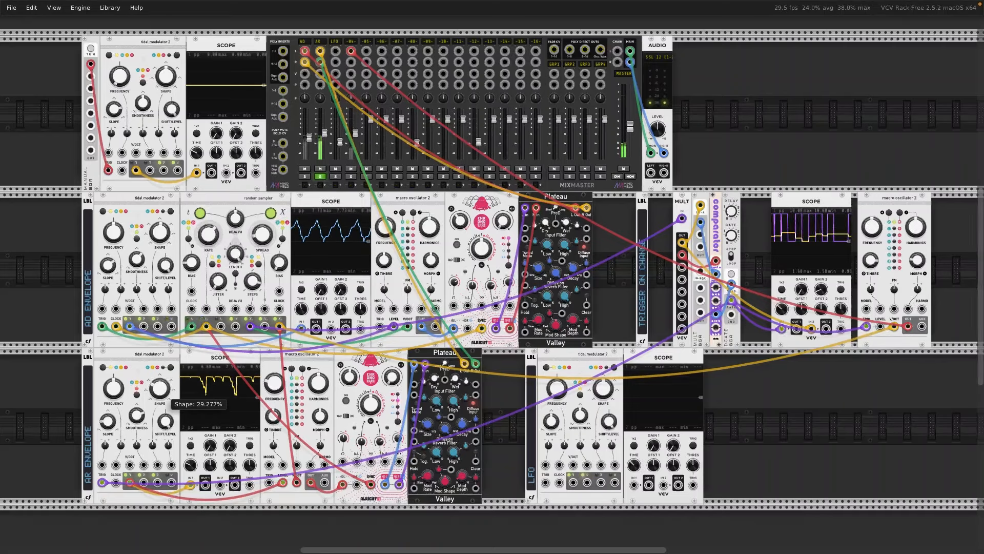
left_click_drag(109, 420, 109, 414)
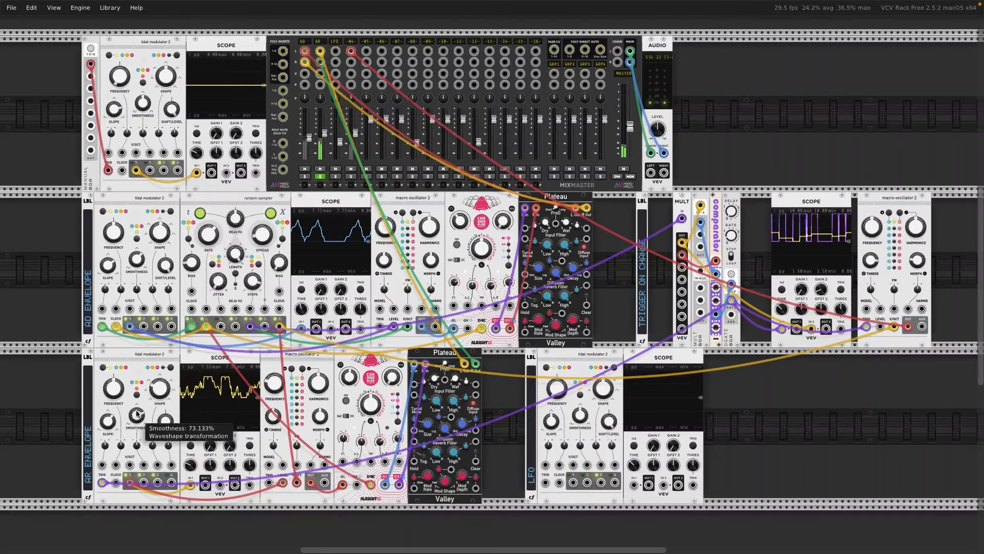
mouse_move(137, 415)
left_mouse_down()
mouse_move(160, 398)
mouse_move(162, 383)
left_mouse_up()
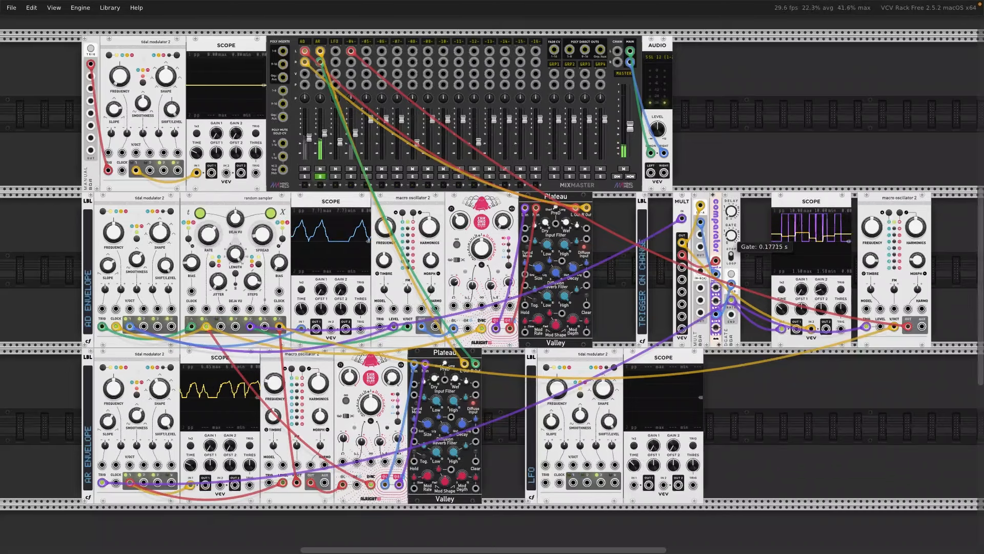
Step: Adjust DGATE's gate time, then raise the AR row's Chronoblob delay Dry/Wet to about 0.45 and ease it back slightly
left_click_drag(731, 235, 731, 231)
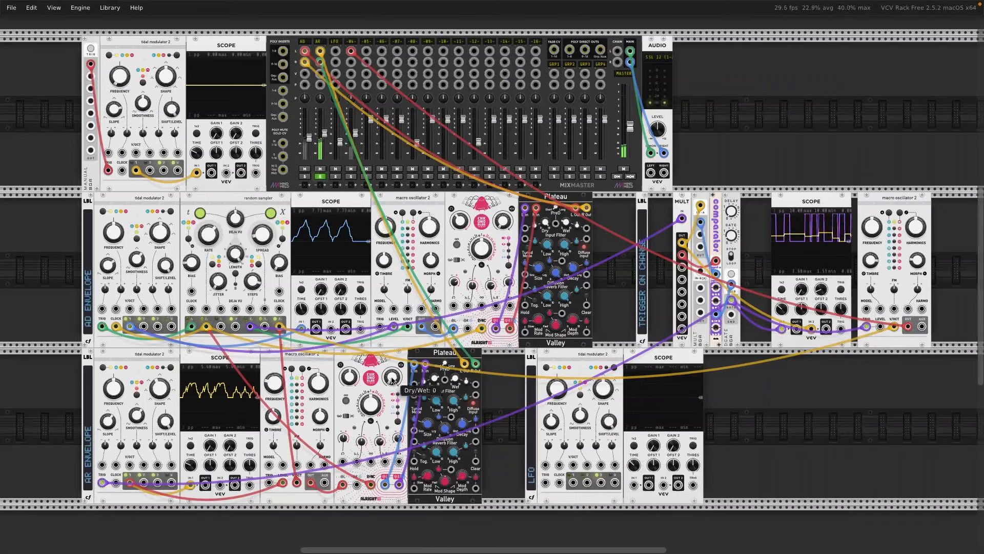
left_click_drag(392, 379, 393, 359)
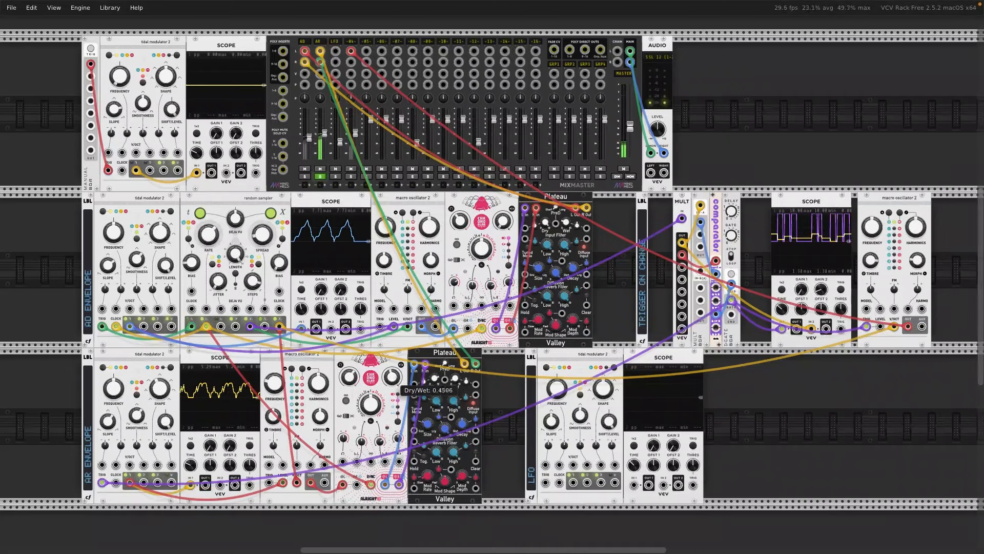
left_click_drag(395, 378, 396, 385)
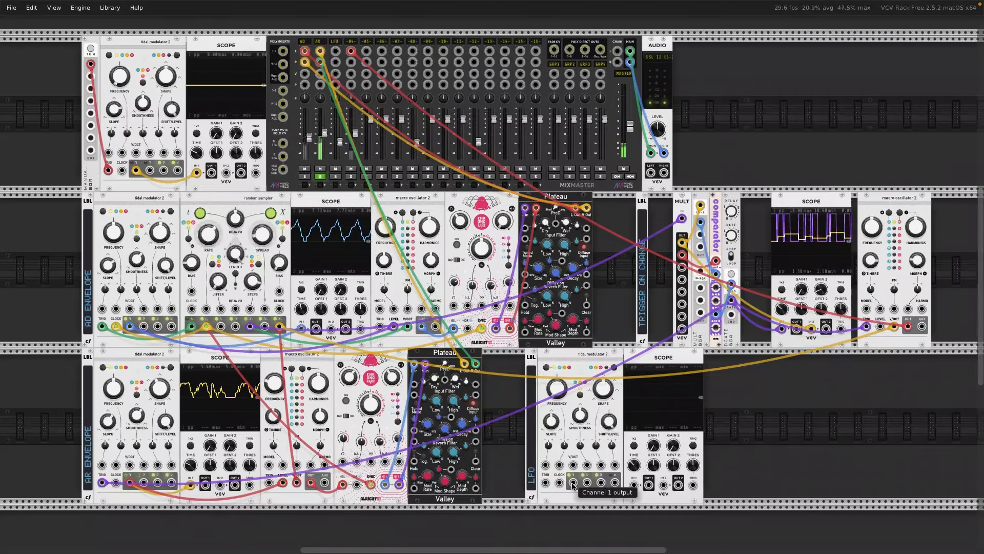
Step: Patch the LFO row's tidal modulator 2 channel 1 output to its scope's Ch 1 input, then sweep its Frequency up to 48 semitones and back down
left_click_drag(573, 483, 635, 484)
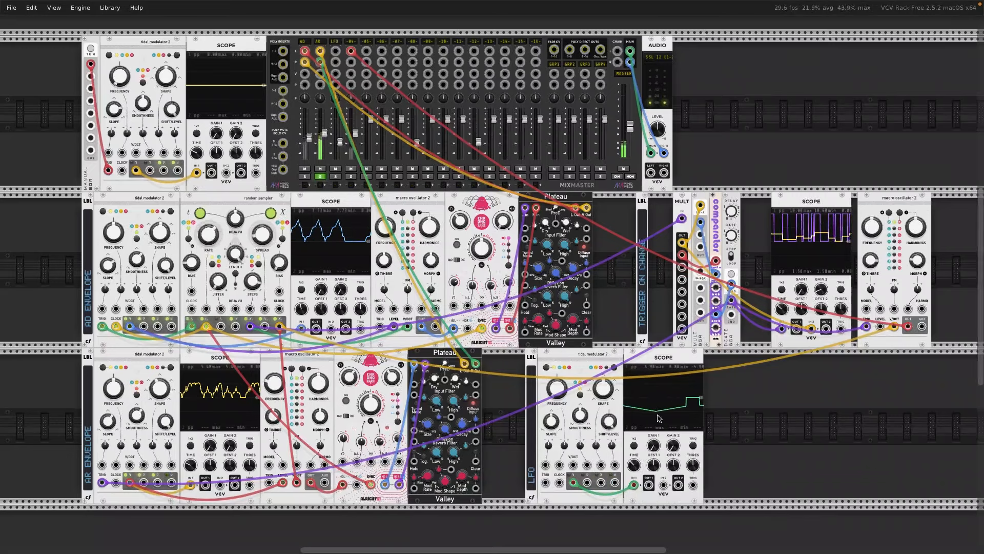
mouse_move(555, 394)
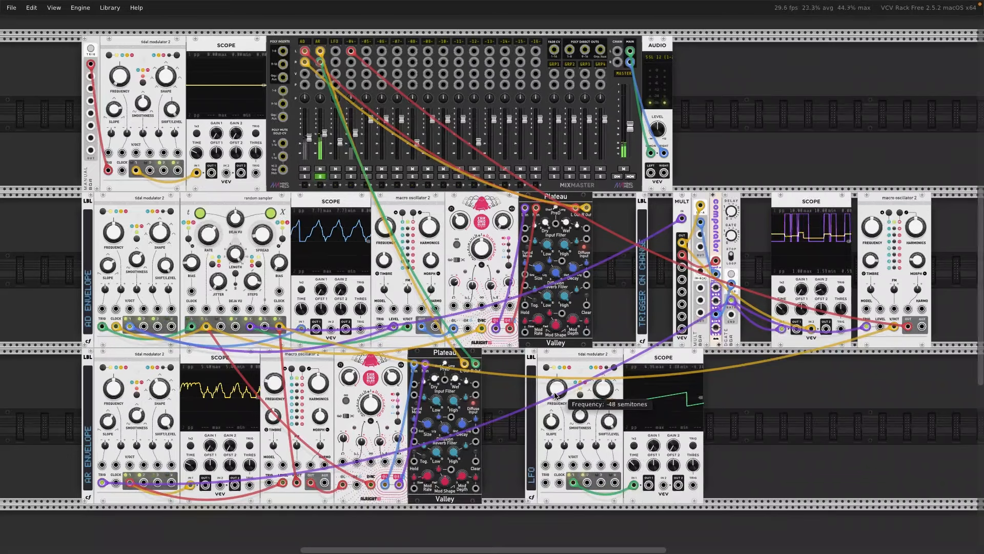
left_click_drag(555, 394, 556, 369)
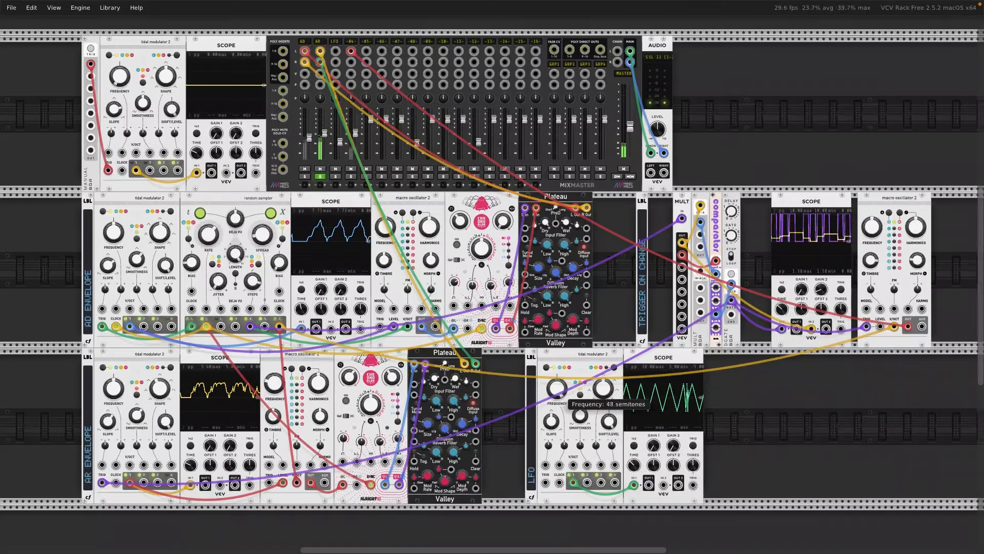
left_click_drag(558, 391, 559, 359)
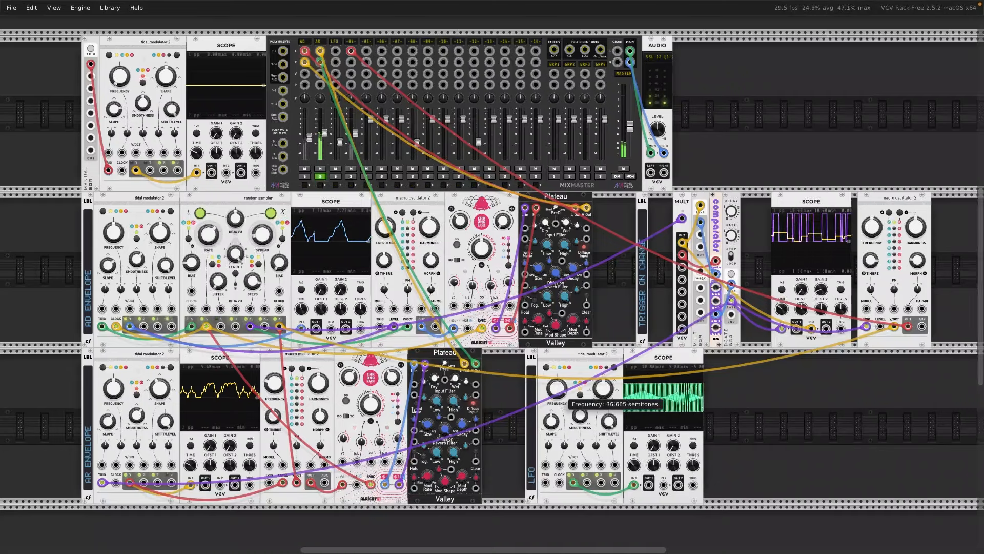
left_click_drag(560, 391, 560, 422)
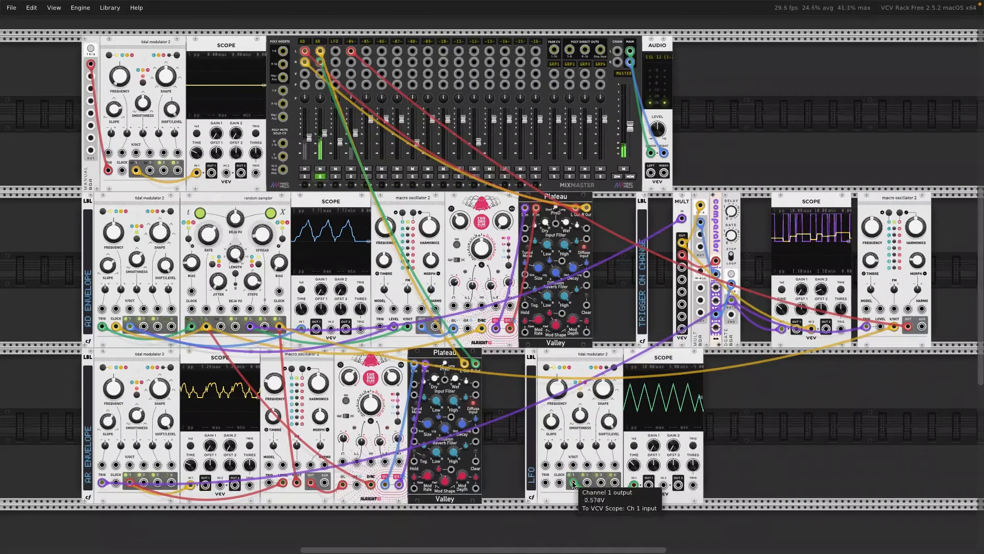
mouse_move(393, 381)
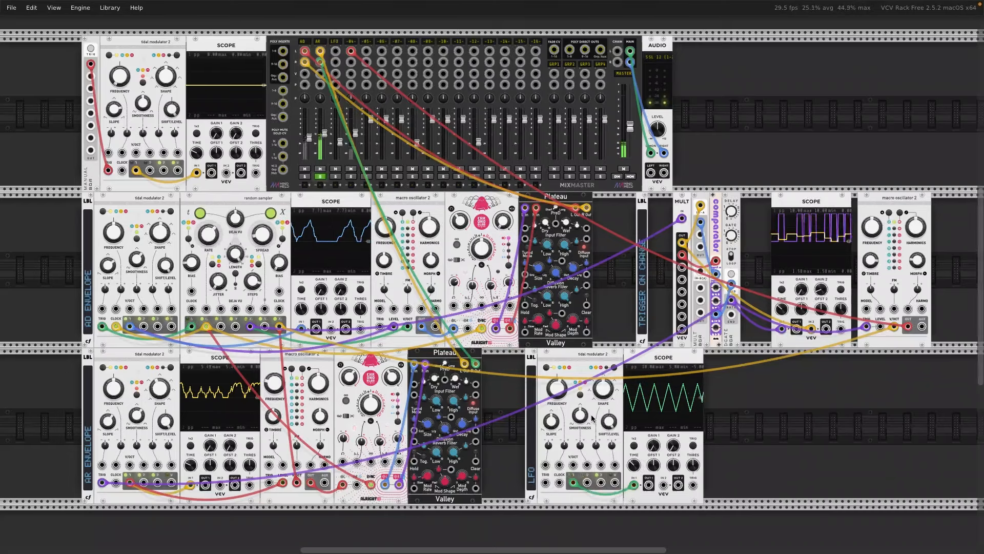
mouse_move(510, 283)
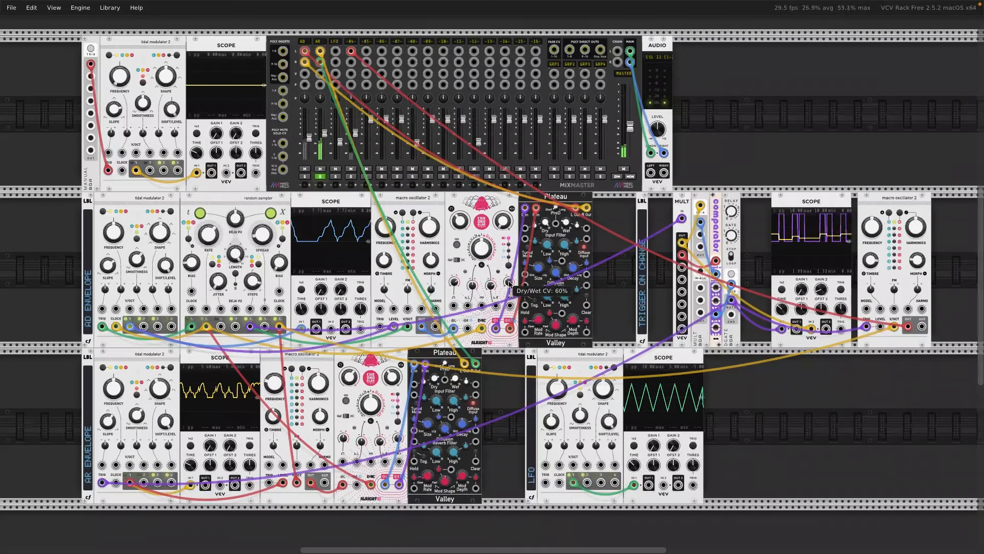
Step: Unmute the AD channel on MixMaster and lower the AR channel's level to about -33 dB
mouse_move(504, 222)
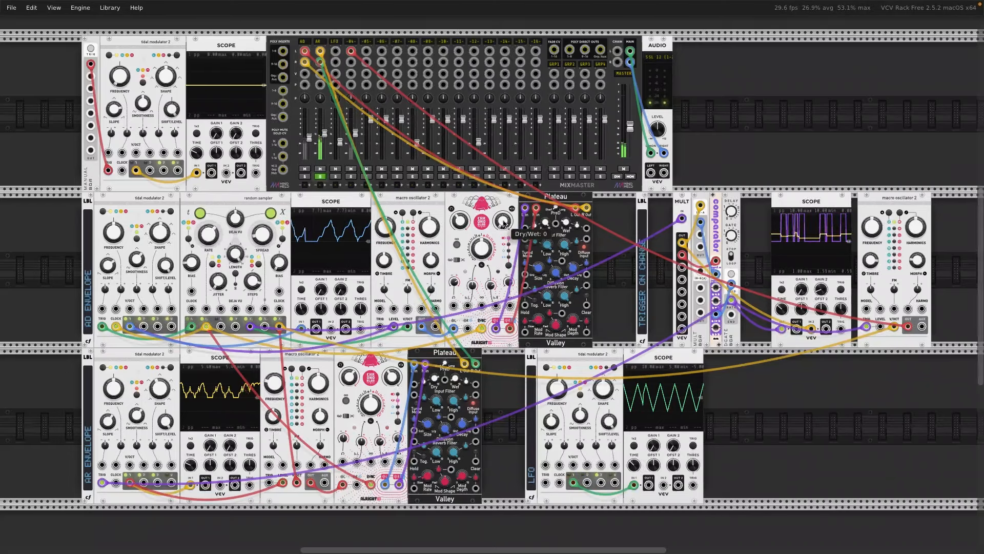
left_click(306, 178)
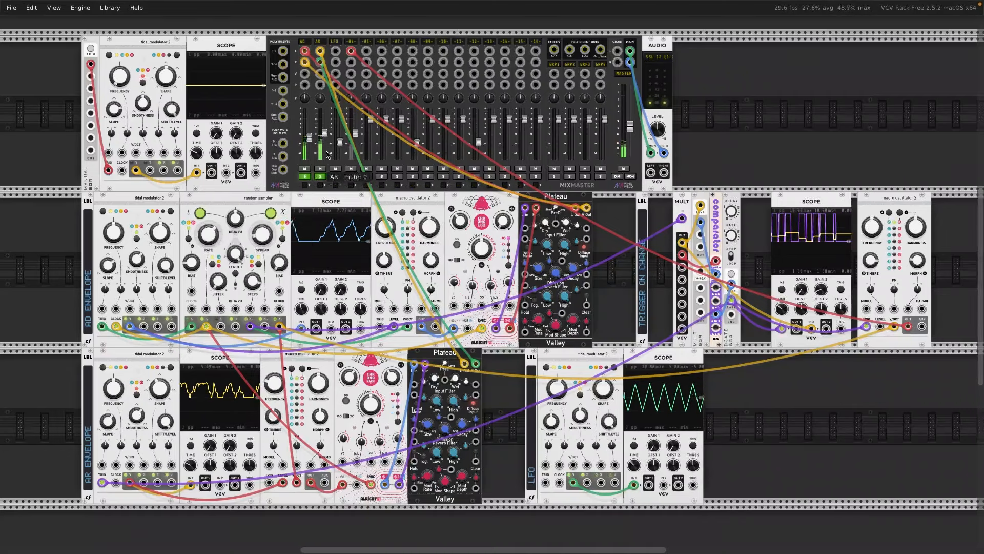
left_click_drag(325, 133, 325, 149)
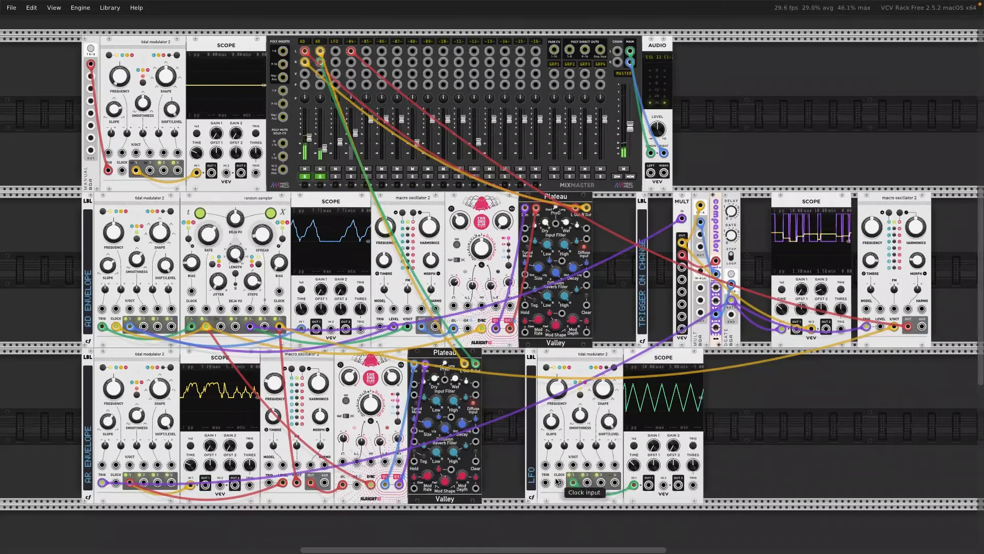
Step: Reset the Dry/Wet CV amount on the AD row's Chronoblob2 and patch the LFO's channel 1 output to its Dry/Wet CV input
double_click(510, 283)
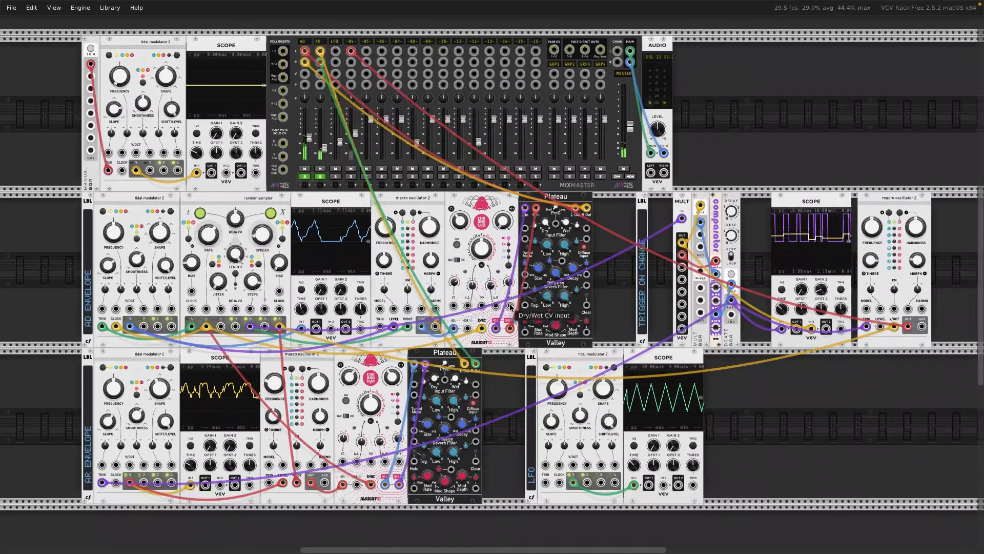
left_click_drag(510, 305, 574, 483)
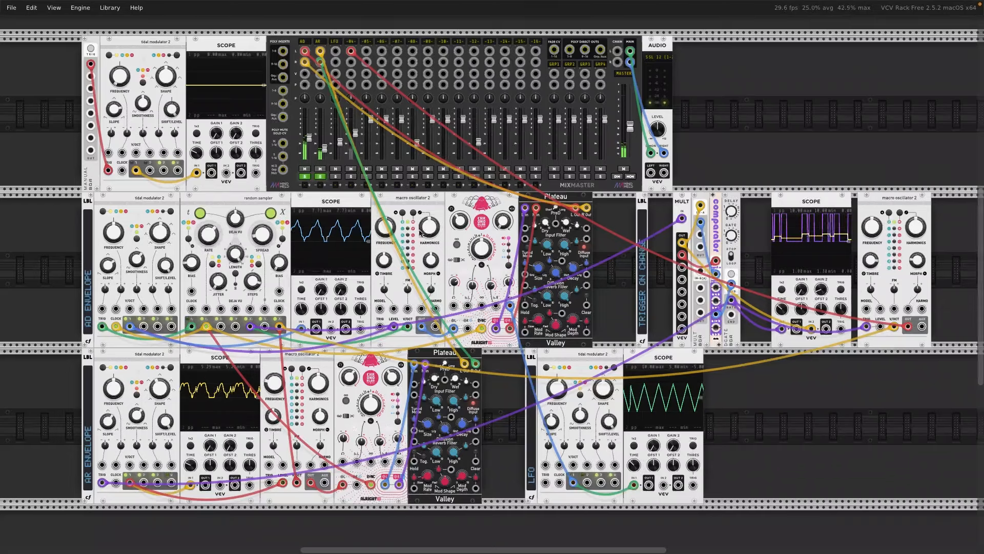
right_click(459, 202)
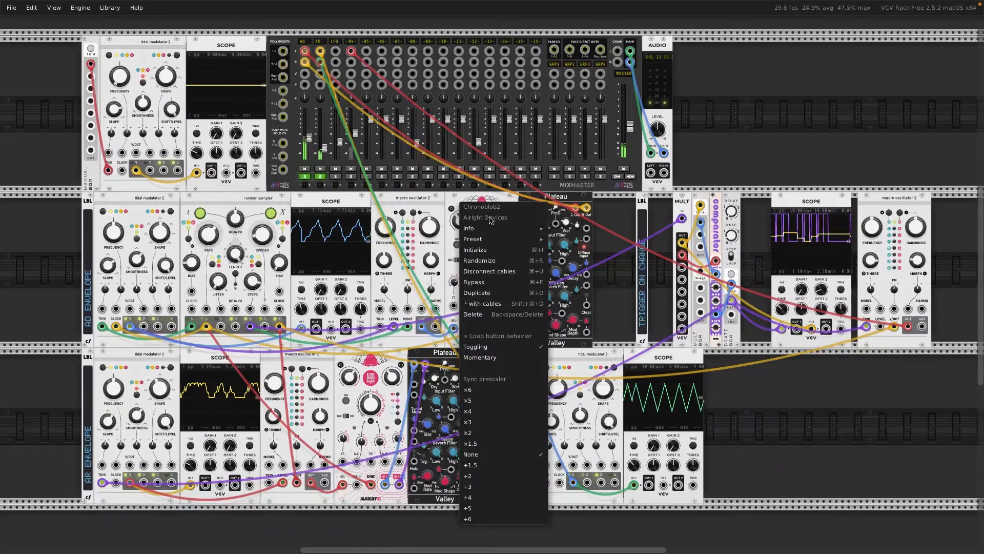
left_click(458, 196)
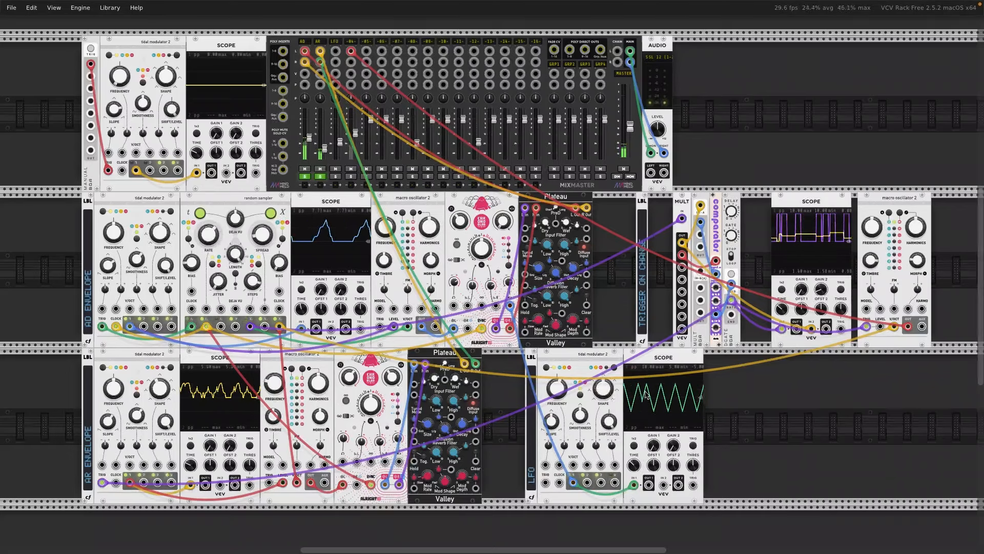
Step: Lower the LFO's Frequency and set the AD row's Chronoblob2 Dry/Wet CV amount to 70.4%
left_click_drag(557, 389, 558, 387)
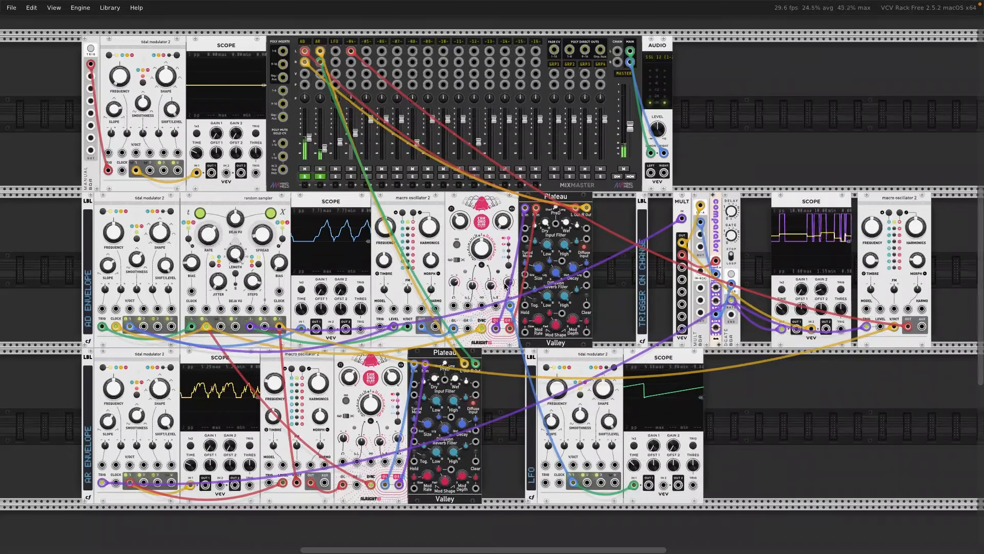
left_click_drag(509, 283, 508, 285)
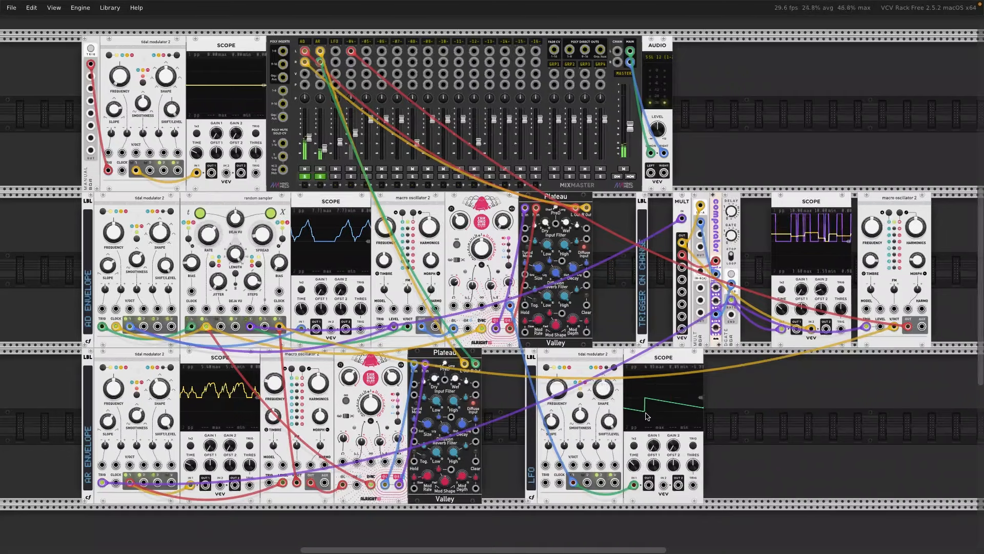
Step: Patch the LFO's channel 1 output to the AD row's Chronoblob2 Feedback CV input and adjust the Feedback CV amount
mouse_move(574, 483)
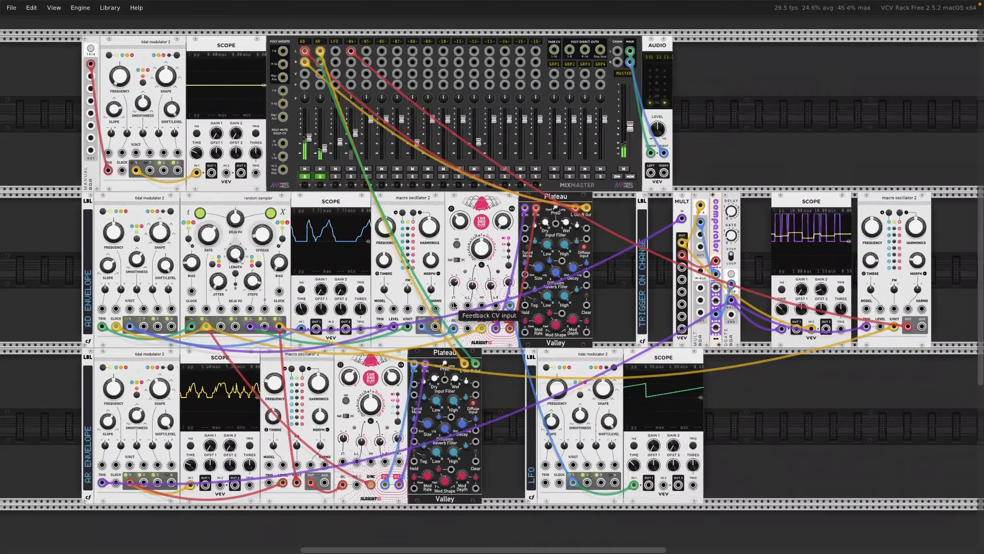
left_click_drag(455, 307, 574, 483)
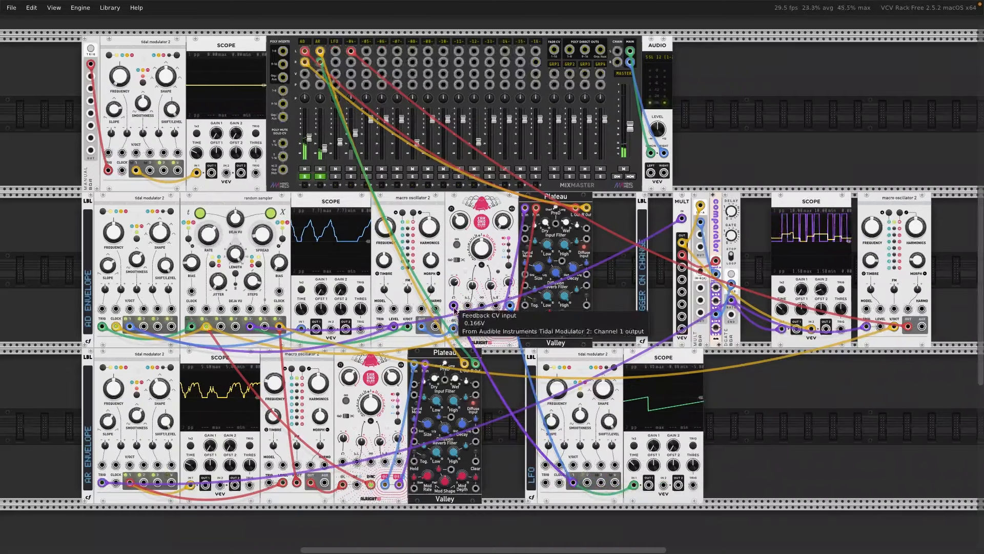
left_click_drag(457, 283, 456, 287)
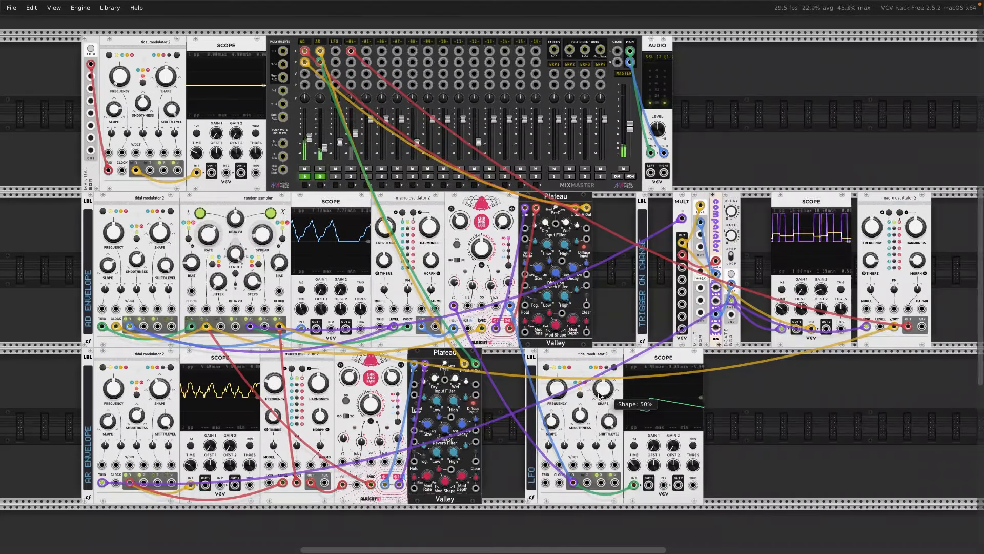
Step: Raise the LFO's Shape to about 68% and readjust its Frequency
left_click_drag(599, 395, 600, 391)
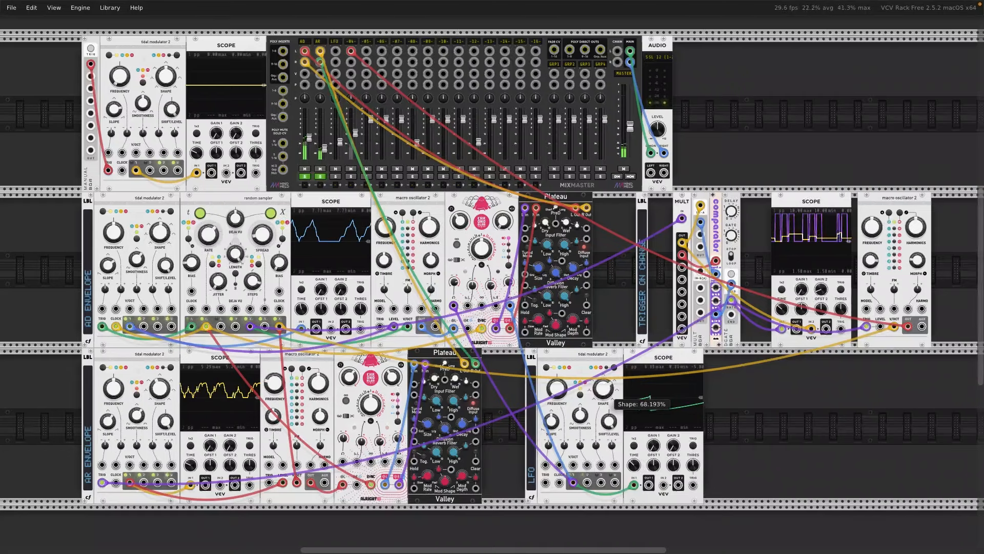
left_click_drag(556, 391, 555, 388)
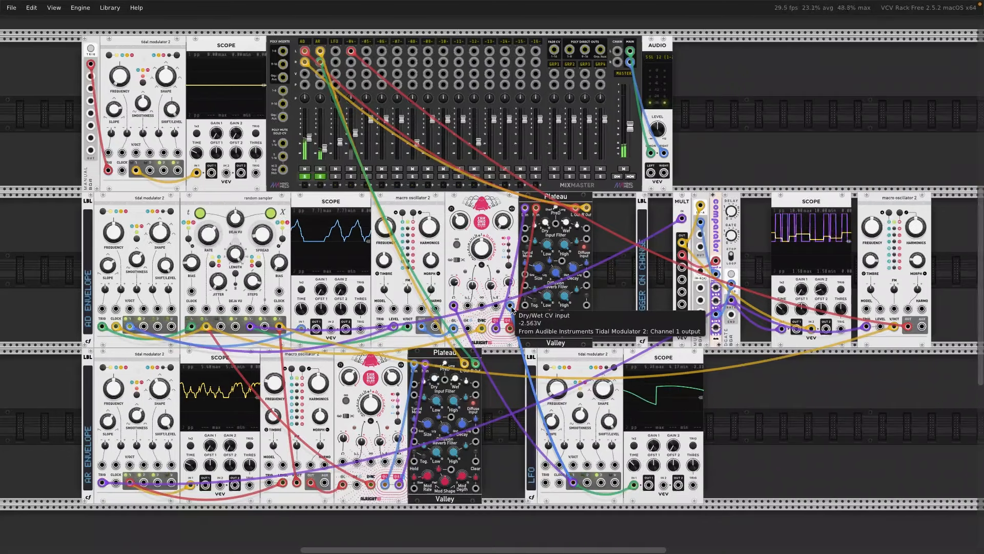
Step: Raise the AD row's Chronoblob2 Dry/Wet to about 0.31 and ease the AD mixer channel's level down to about -16 dB
mouse_move(506, 223)
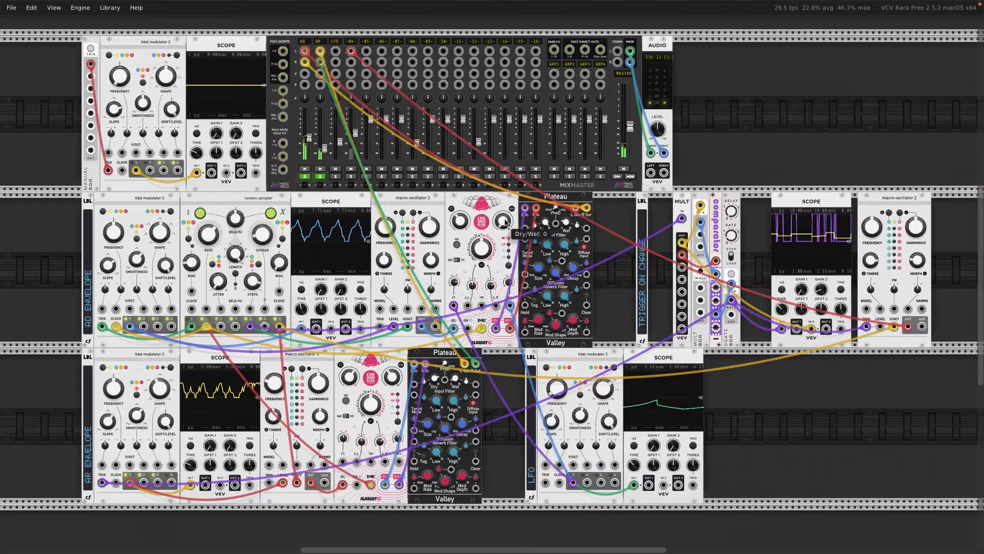
left_click_drag(506, 223, 506, 213)
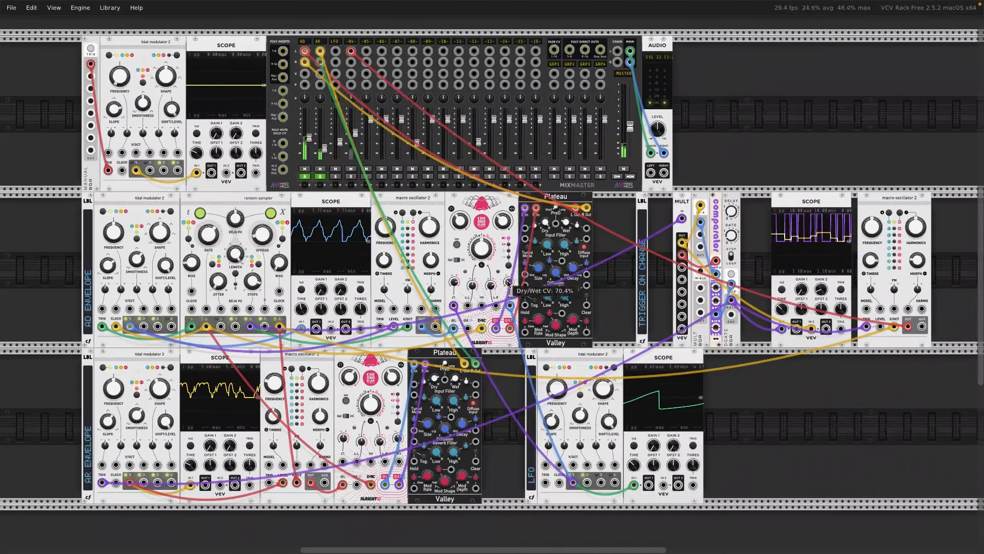
mouse_move(506, 221)
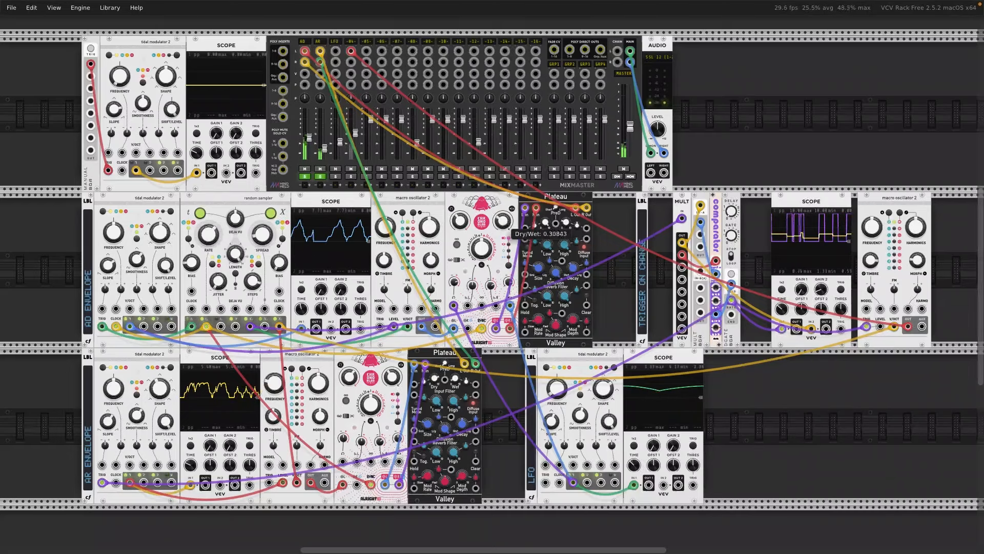
mouse_move(459, 219)
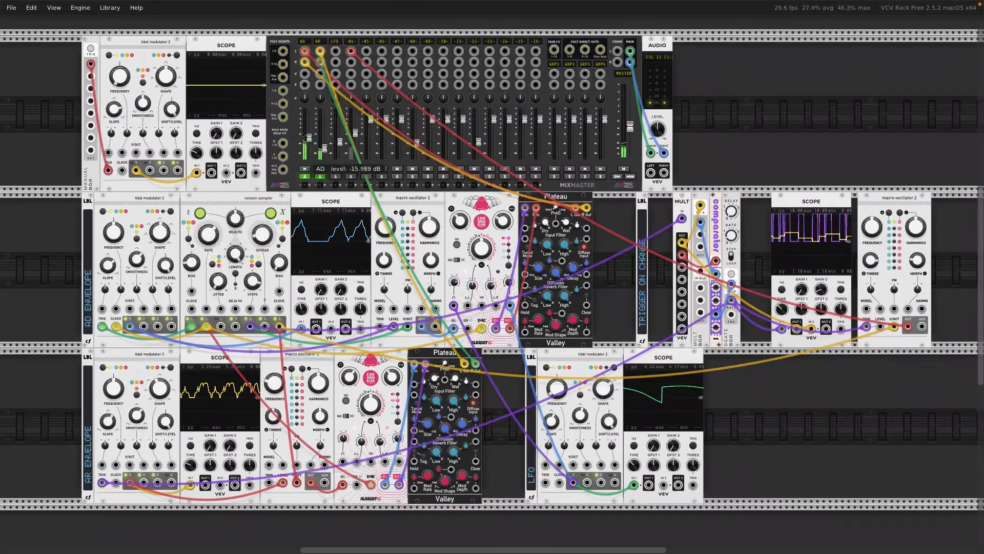
mouse_move(510, 282)
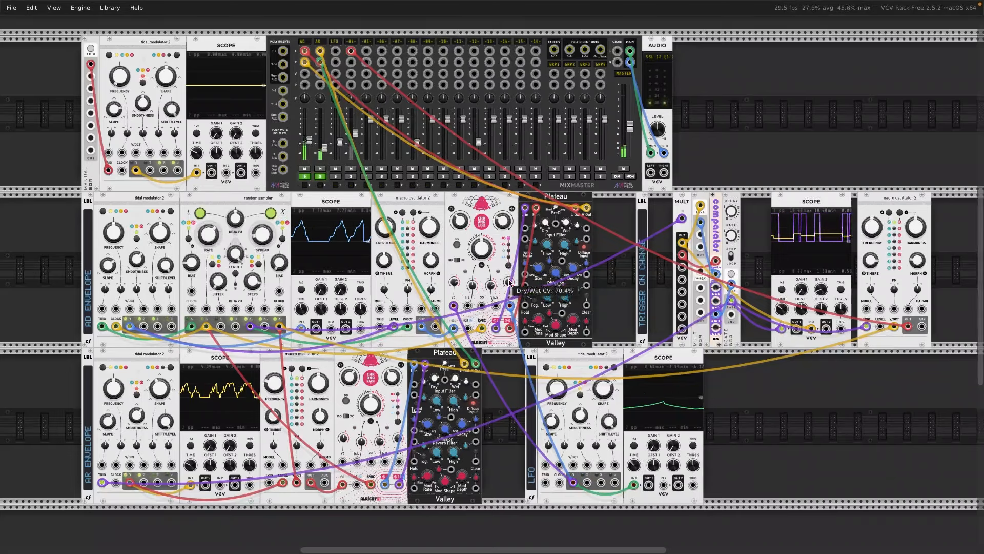
mouse_move(323, 162)
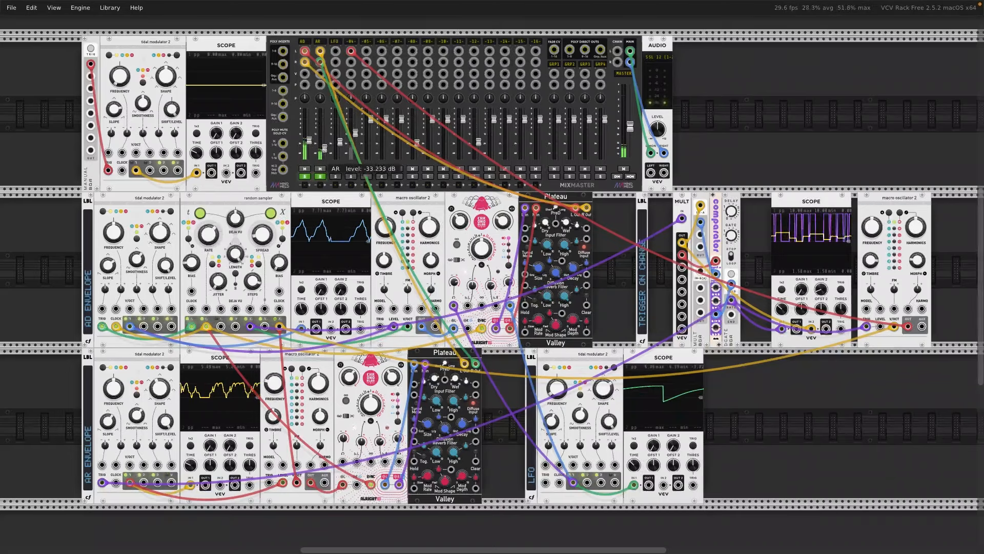
Step: Unmute mixer channel 04 and raise its level slightly
left_click(351, 177)
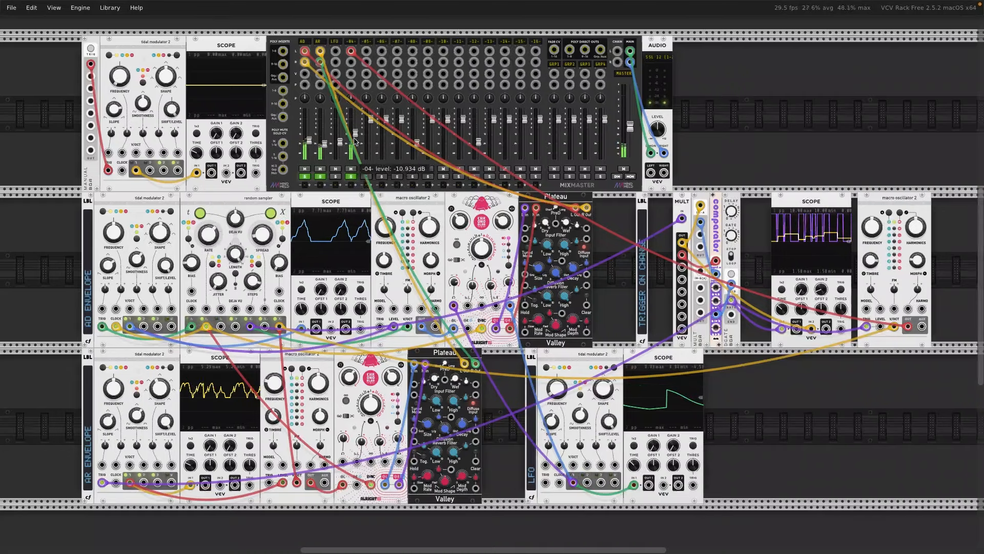
left_click_drag(356, 137, 357, 134)
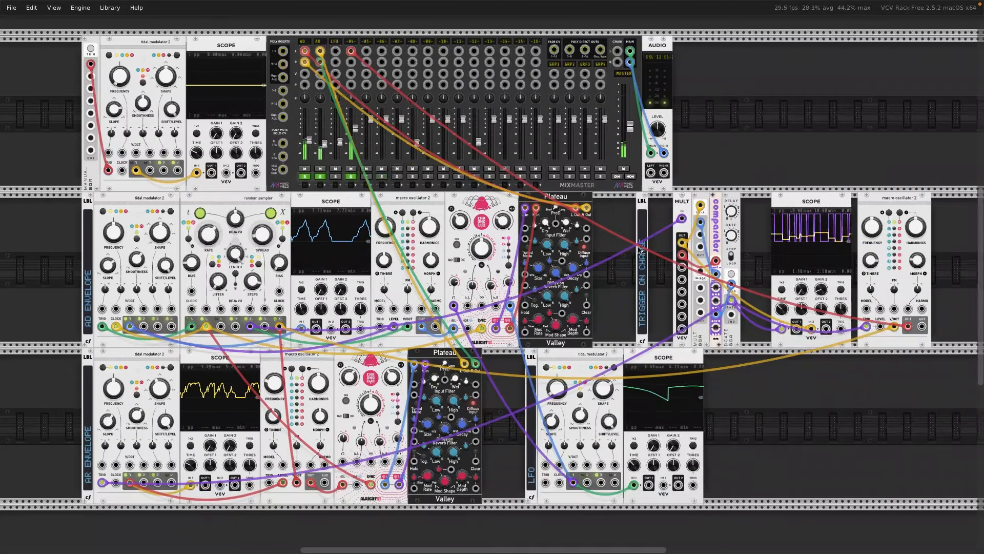
Step: Move the Trigger on Change row's scope leftwards and place its macro oscillator 2 directly against it
left_click_drag(780, 202, 768, 201)
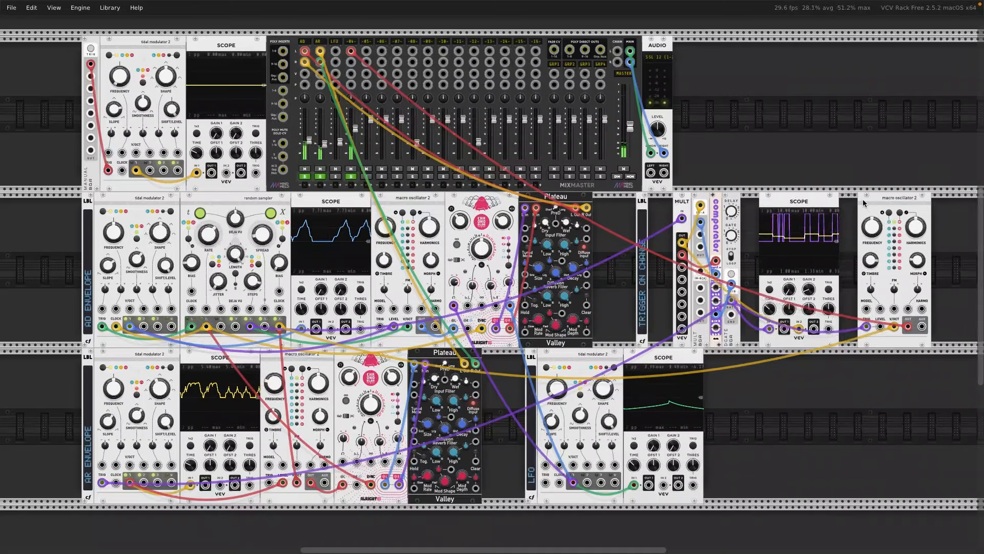
left_click_drag(877, 198, 857, 199)
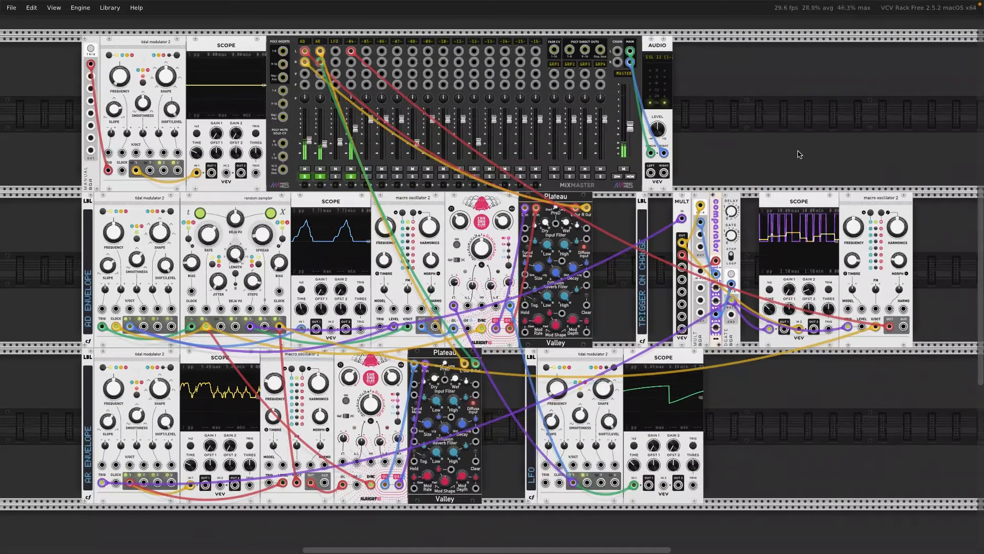
Step: Patch the LFO's channel 1 output to the Trigger on Change macro oscillator 2's Morph input and adjust the Morph CV amount
scroll(797, 154, "right", 5)
scroll(798, 154, "right", 1)
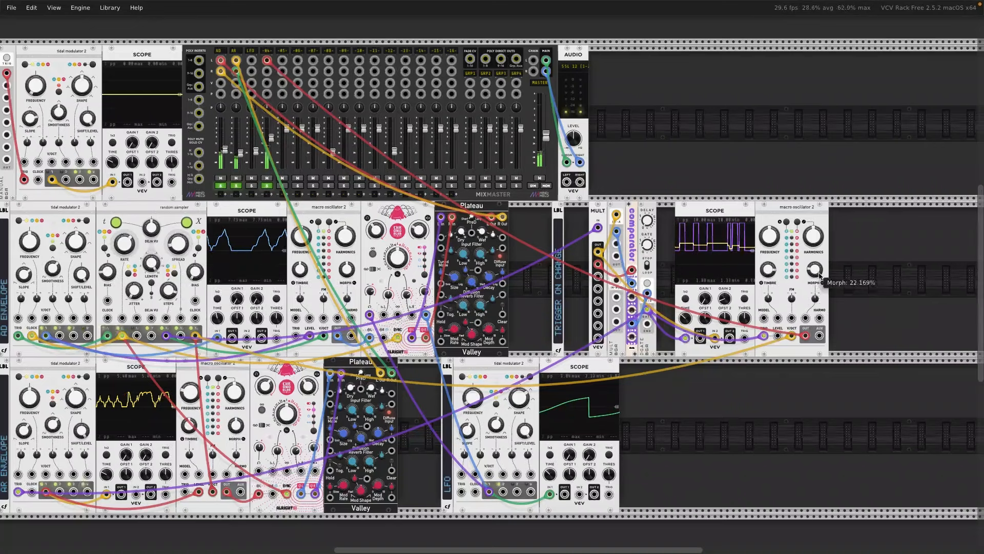
left_click_drag(806, 320, 489, 491)
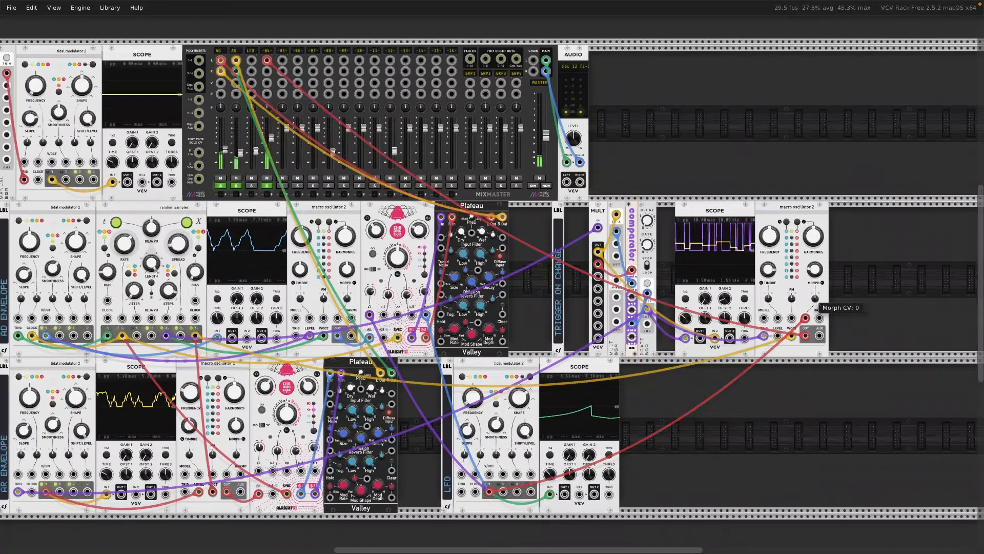
left_click_drag(815, 298, 818, 301)
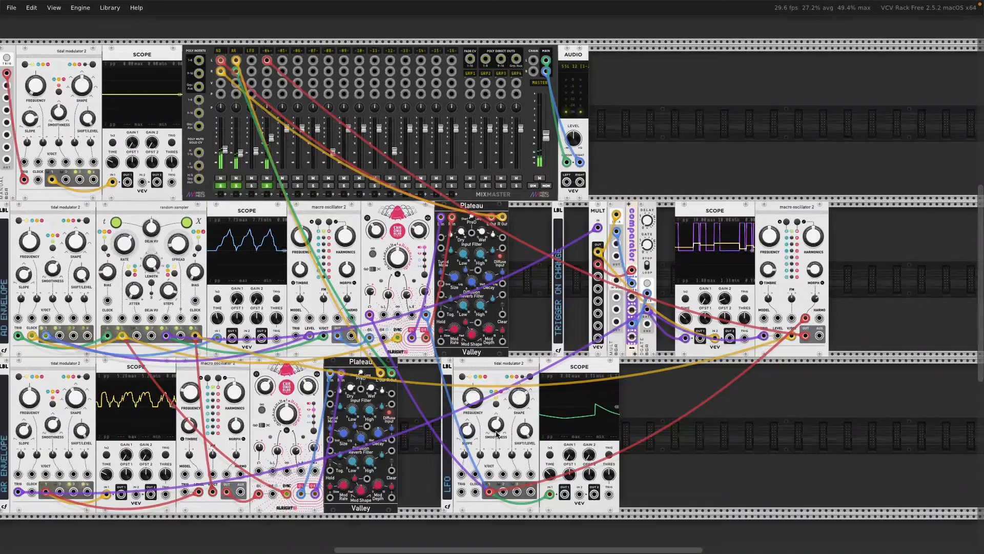
Step: Adjust the LFO's Smoothness and patch its channel 1 output to the Trigger on Change macro oscillator 2's Timbre input
left_click_drag(499, 423, 499, 423)
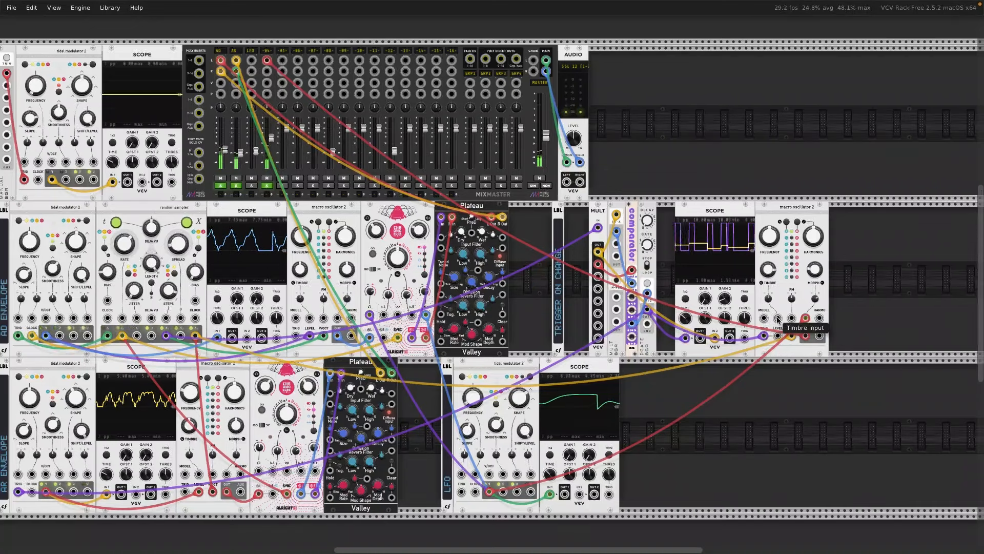
scroll(492, 405, "down", 3)
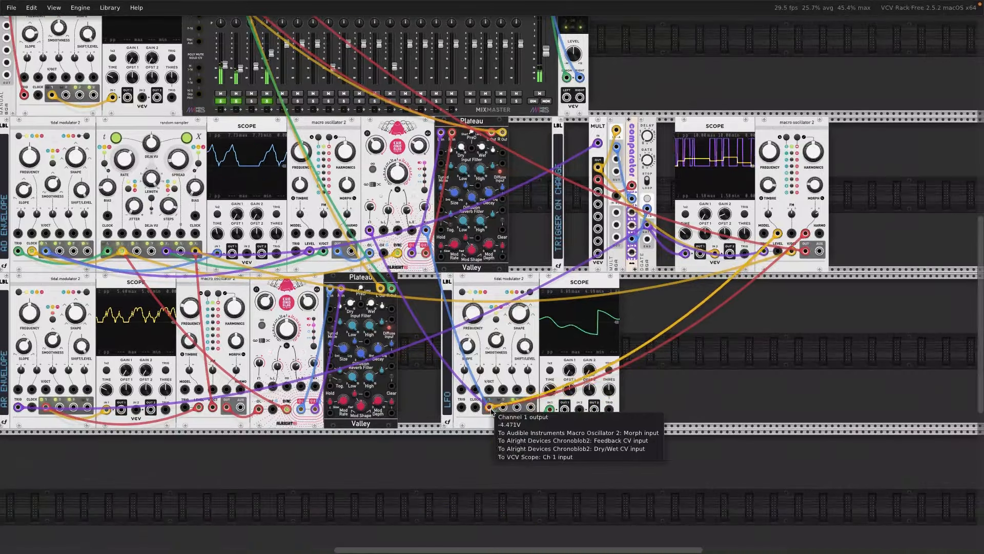
scroll(624, 253, "up", 4)
scroll(624, 254, "left", 2)
scroll(624, 253, "up", 1)
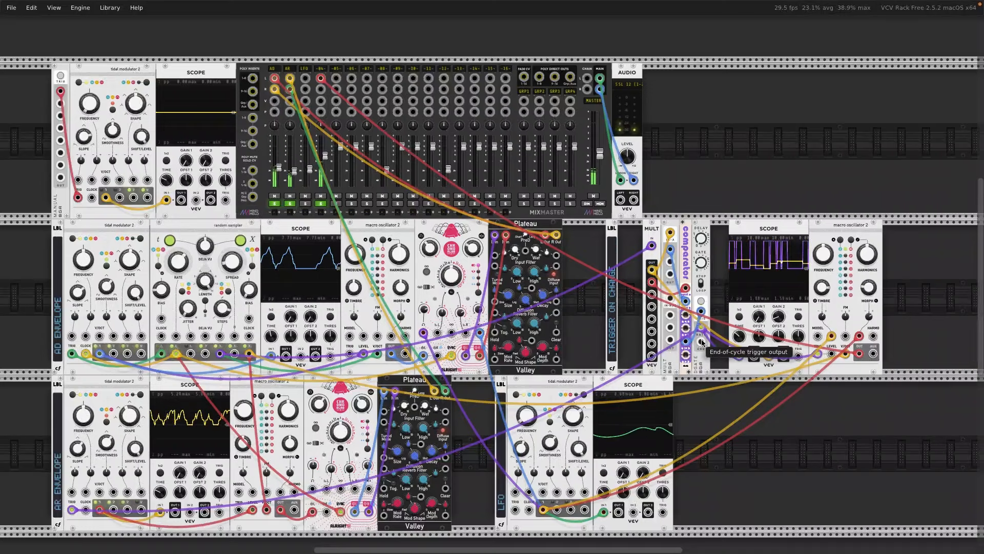
Step: Search the module browser for "chron" and add a Chronoblob2 beside the Trigger on Change row's macro oscillator 2
scroll(701, 342, "right", 4)
scroll(701, 342, "down", 1)
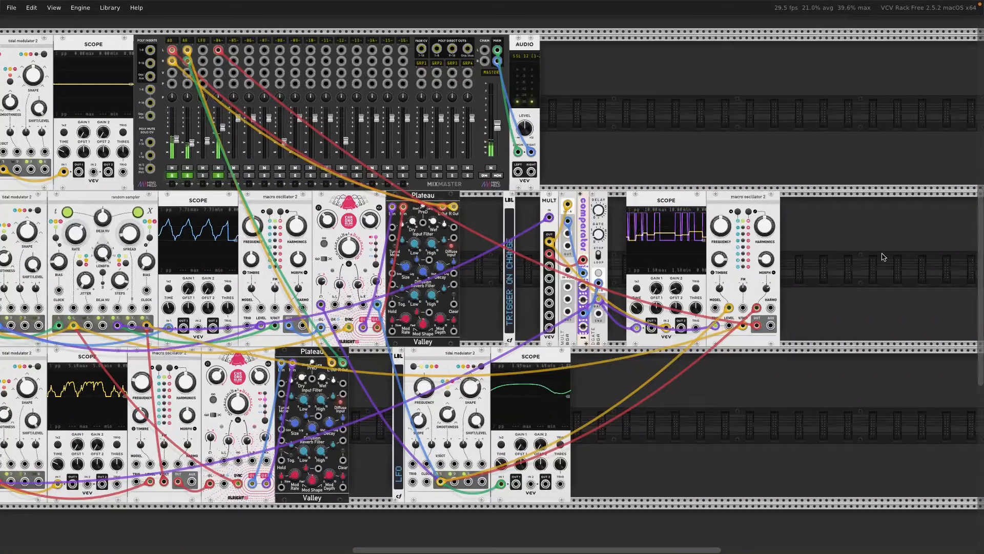
right_click(813, 267)
type("chron")
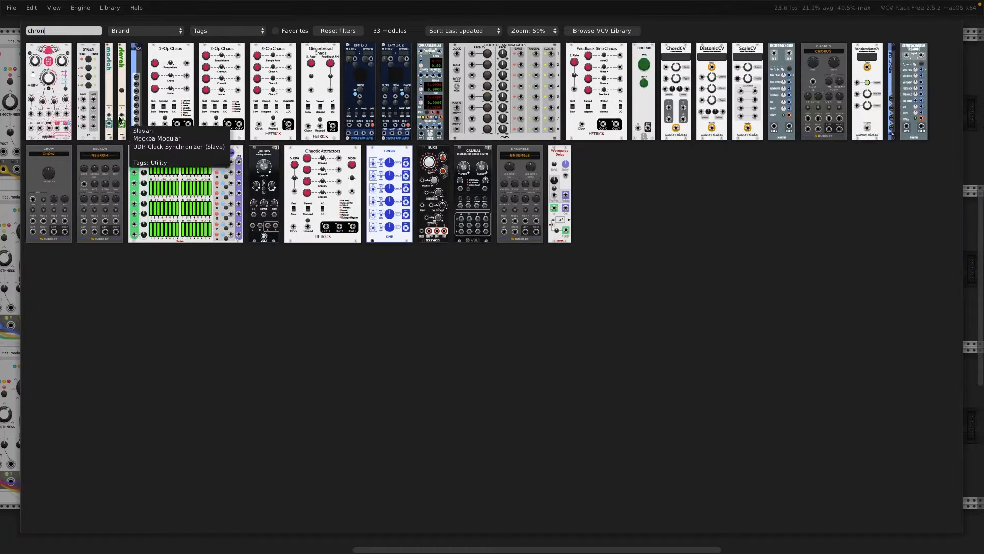
left_click(60, 105)
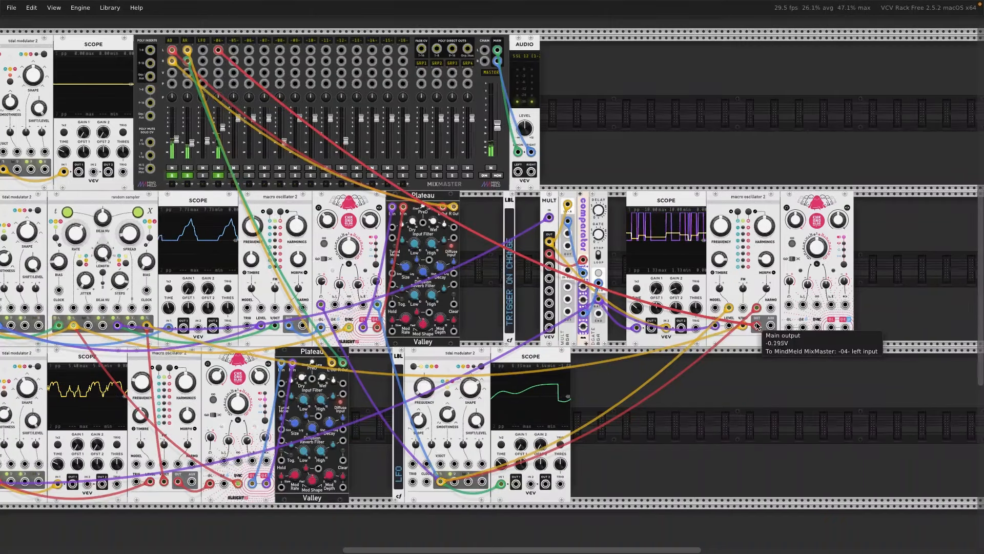
Step: Patch macro oscillator 2's main output into the new Chronoblob2 and route the delay's output to mixer channel 04
mouse_move(758, 329)
left_mouse_down()
mouse_move(832, 329)
mouse_move(757, 328)
left_mouse_up()
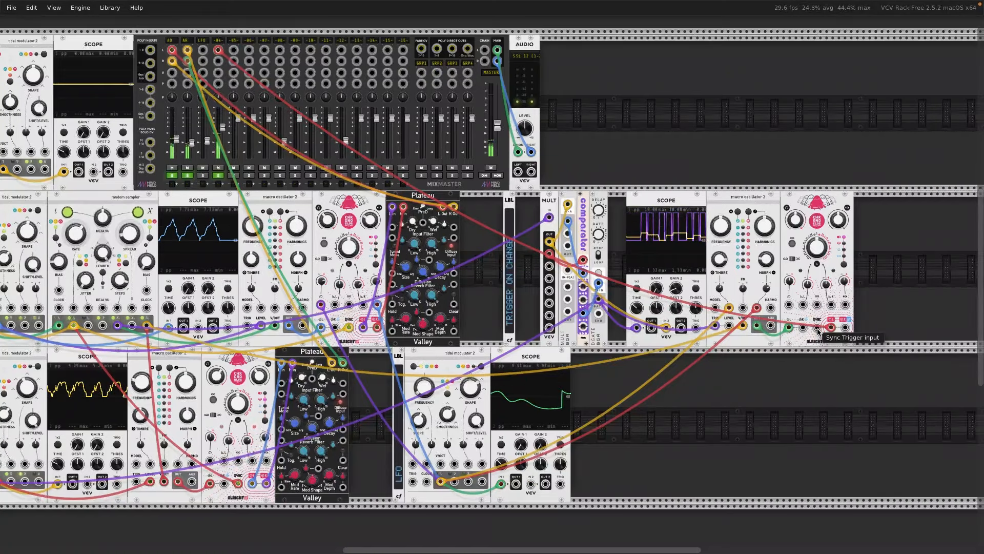
scroll(819, 331, "left", 4)
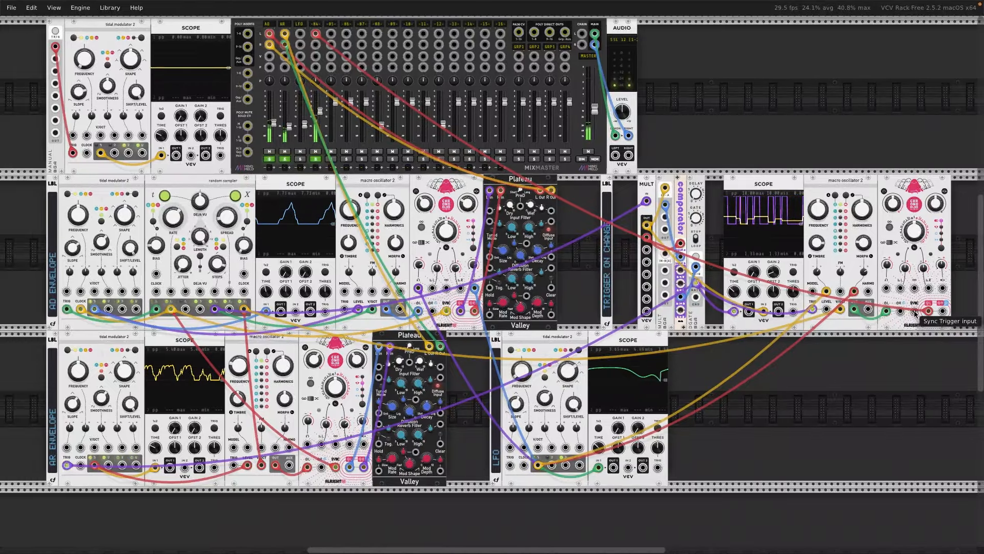
Step: Patch the random sampler to the Trigger on Change Chronoblob2's Sync Trigger input and its Right/Send output to mixer channel 04's right input
left_click_drag(915, 311, 165, 314)
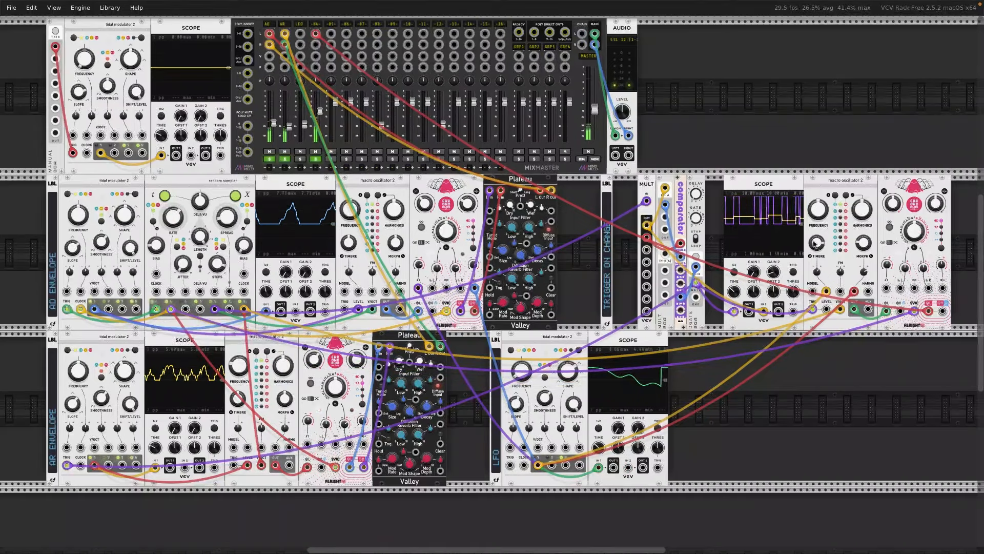
scroll(822, 245, "right", 4)
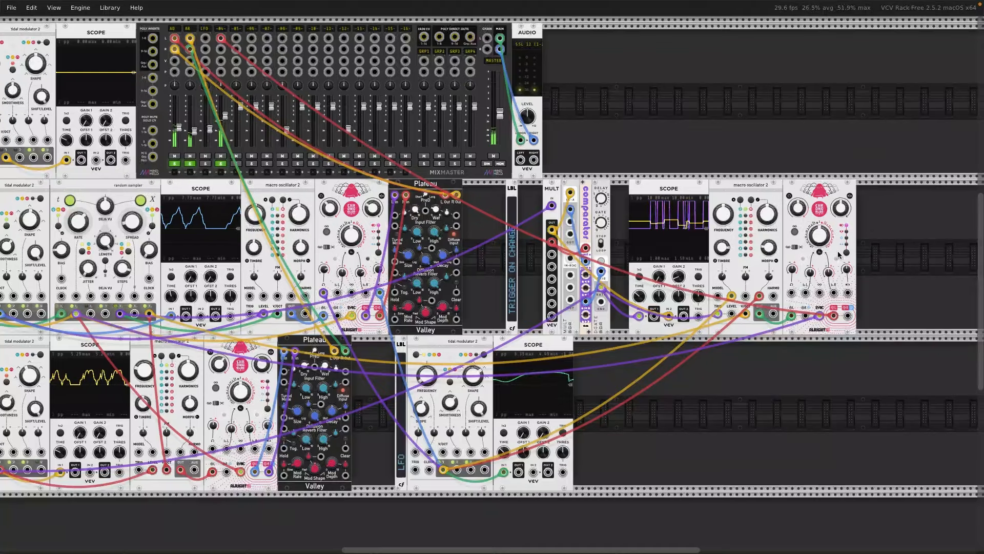
scroll(847, 319, "left", 1)
scroll(847, 319, "up", 1)
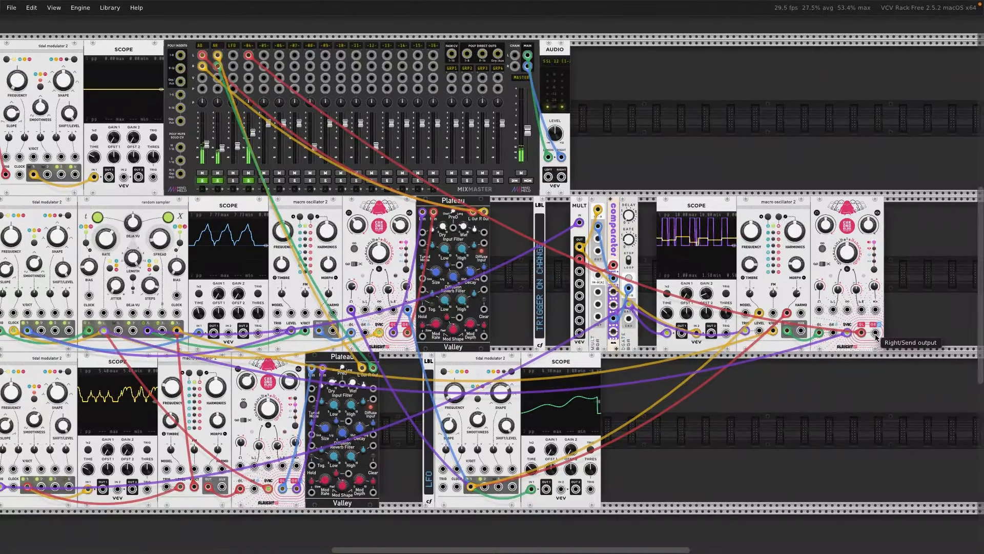
left_click_drag(877, 334, 233, 66)
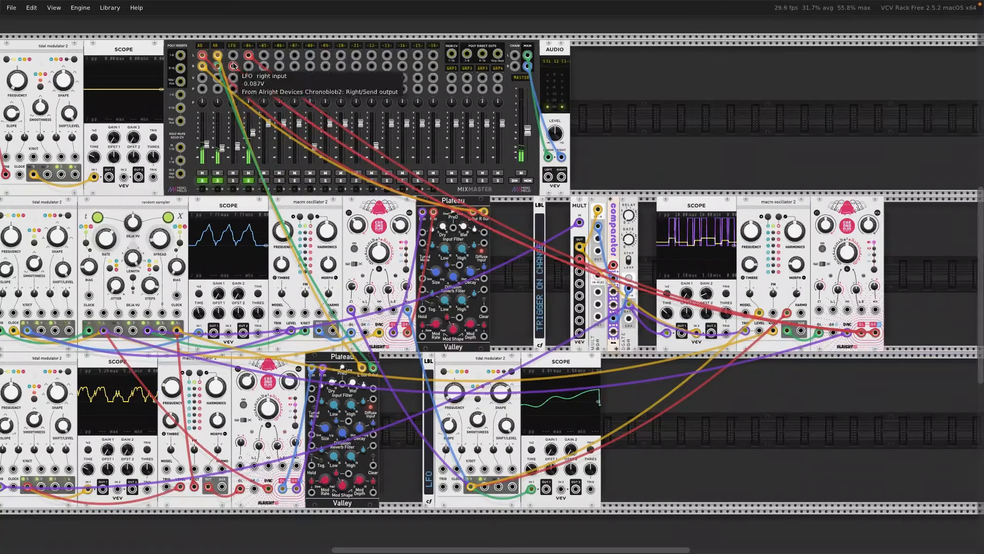
left_click_drag(233, 66, 247, 67)
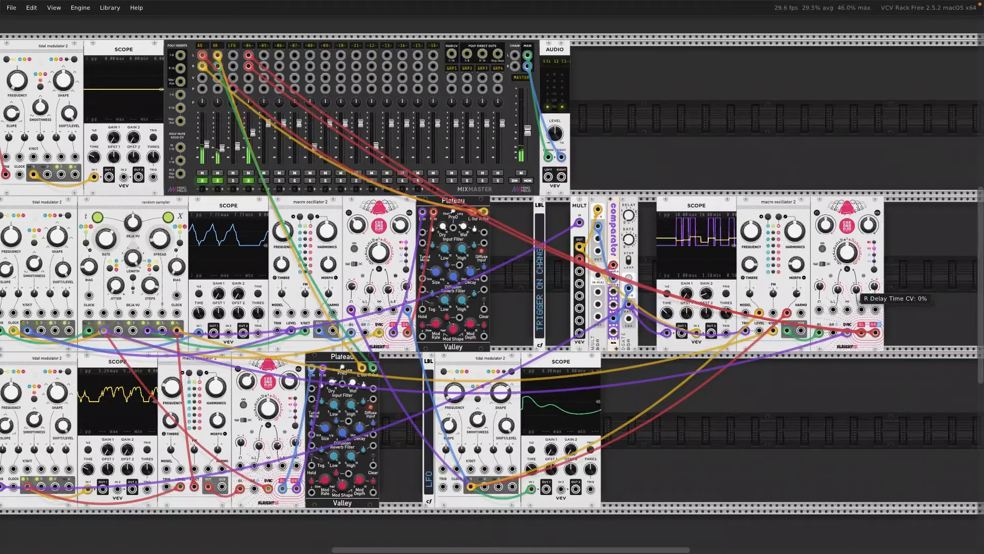
Step: Raise the R Delay Time CV amount on the Trigger on Change row's Chronoblob2
left_click_drag(856, 290, 856, 280)
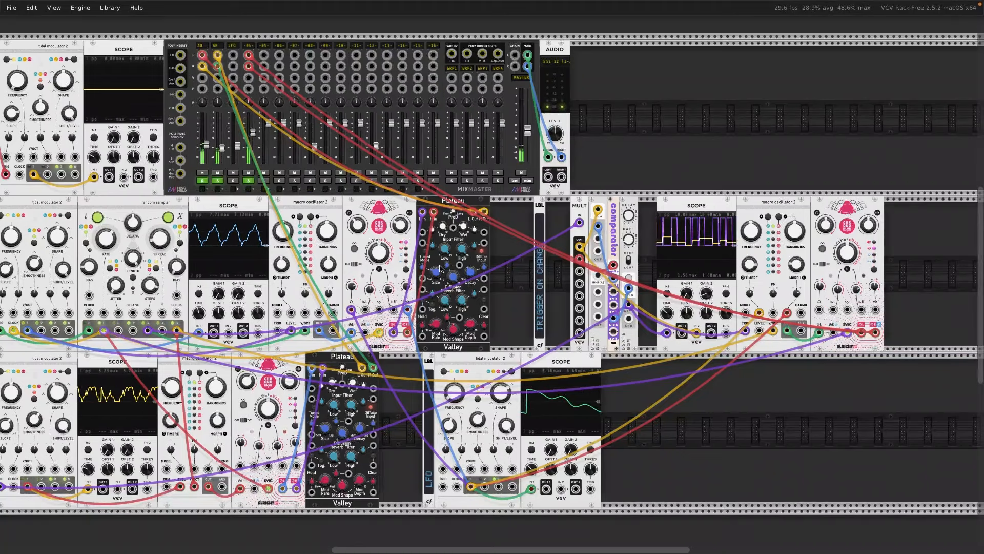
mouse_move(253, 136)
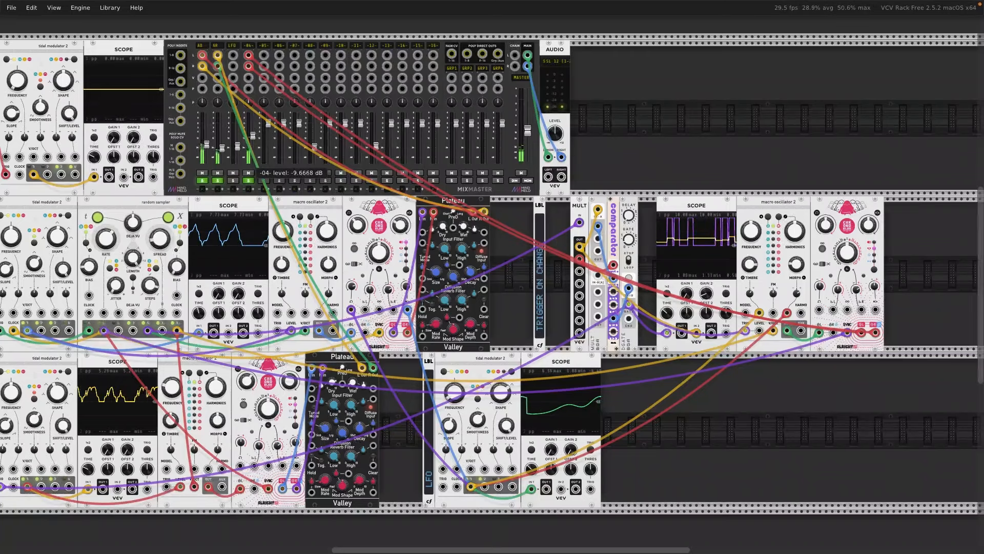
mouse_move(221, 150)
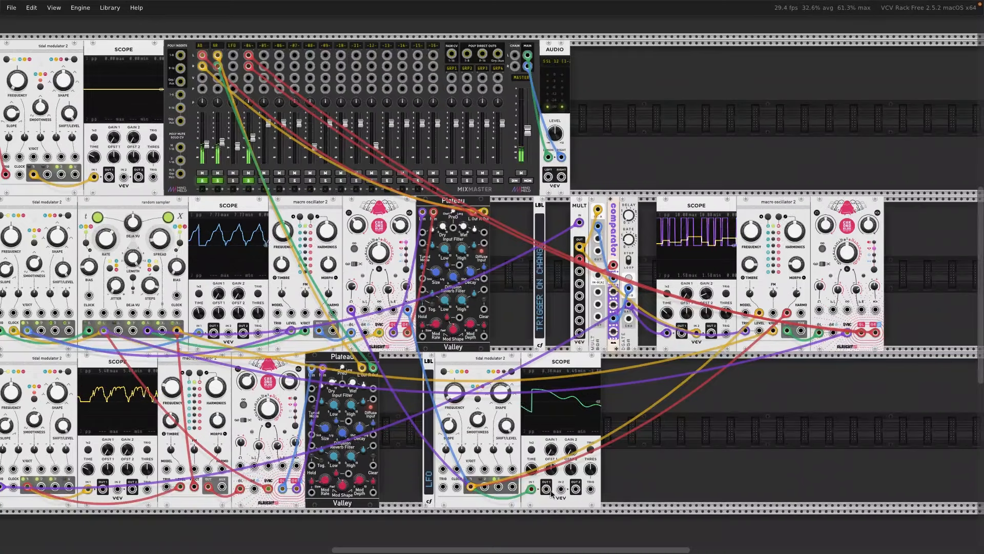
Step: Raise the AR channel's level slightly in the mixer
scroll(679, 137, "left", 5)
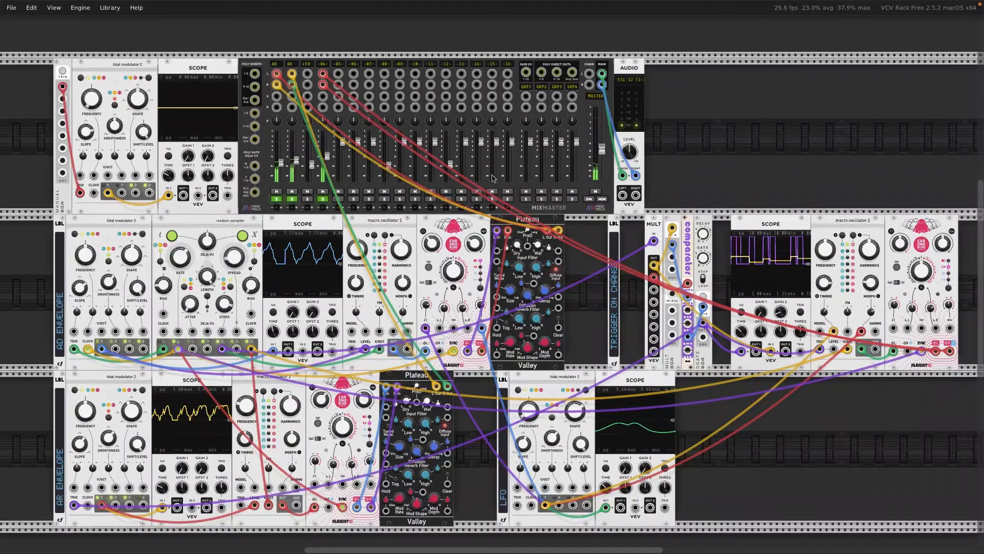
left_click_drag(297, 160, 296, 156)
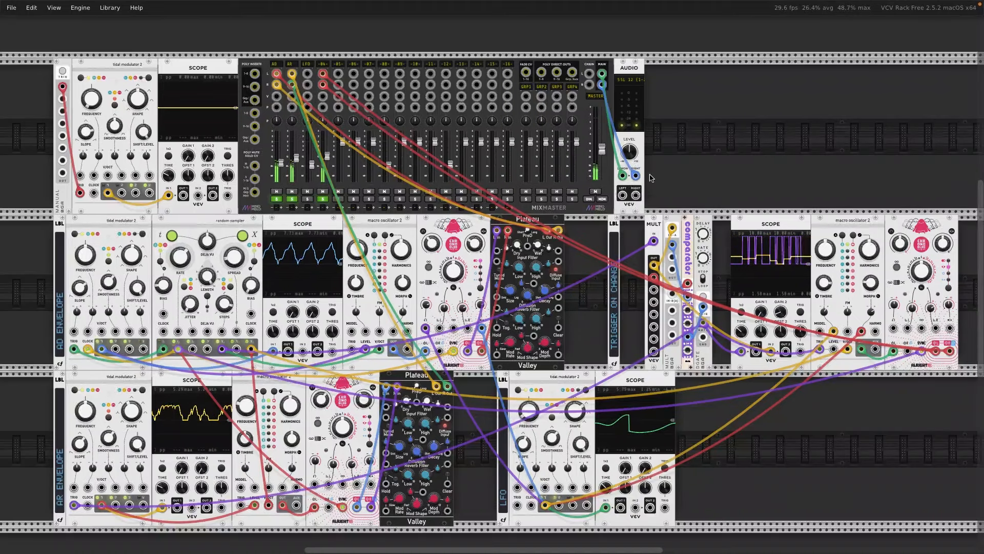
mouse_move(298, 161)
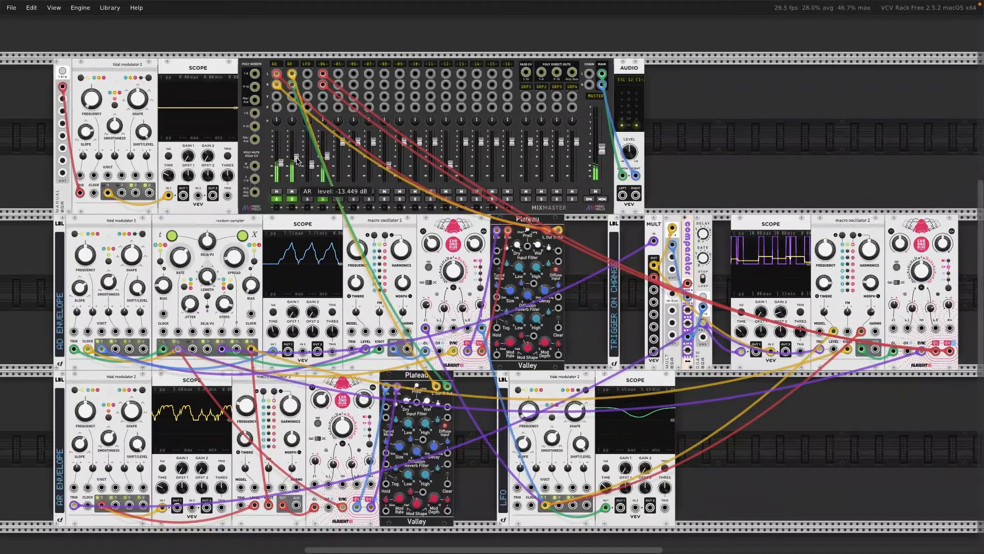
left_click_drag(296, 157, 296, 155)
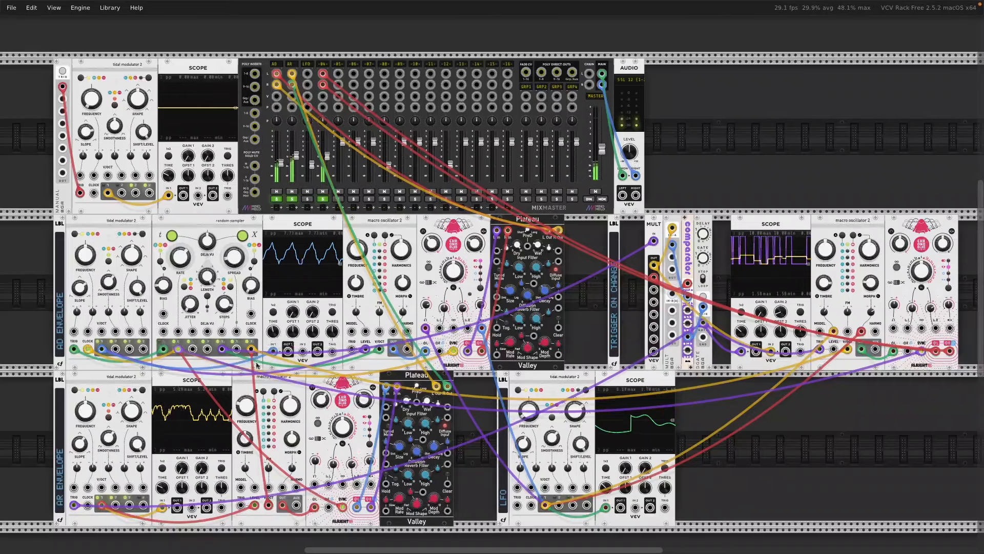
Step: Set the Frequency of the AR Envelope row's macro oscillator 2 to -36 semitones
right_click(249, 411)
key("BackSpace")
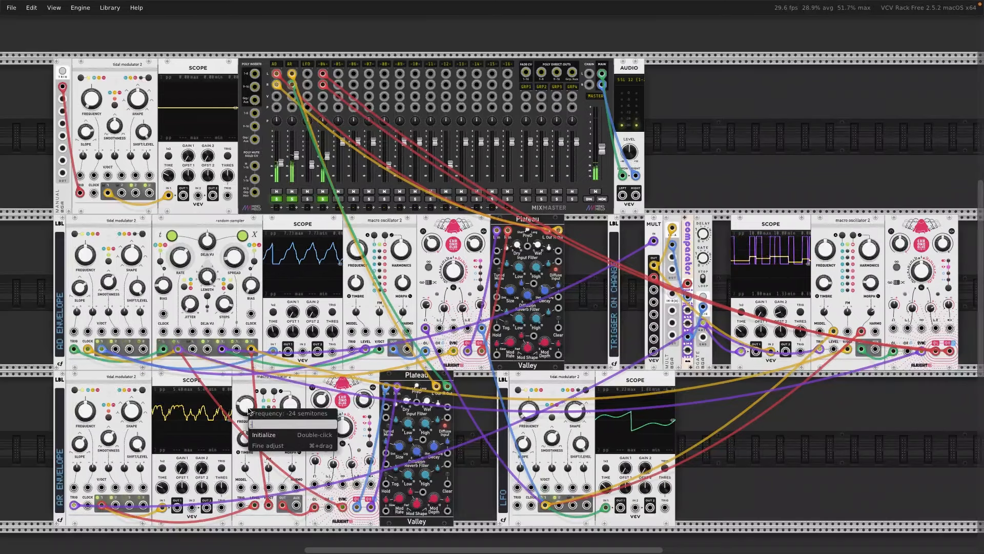
type("-36")
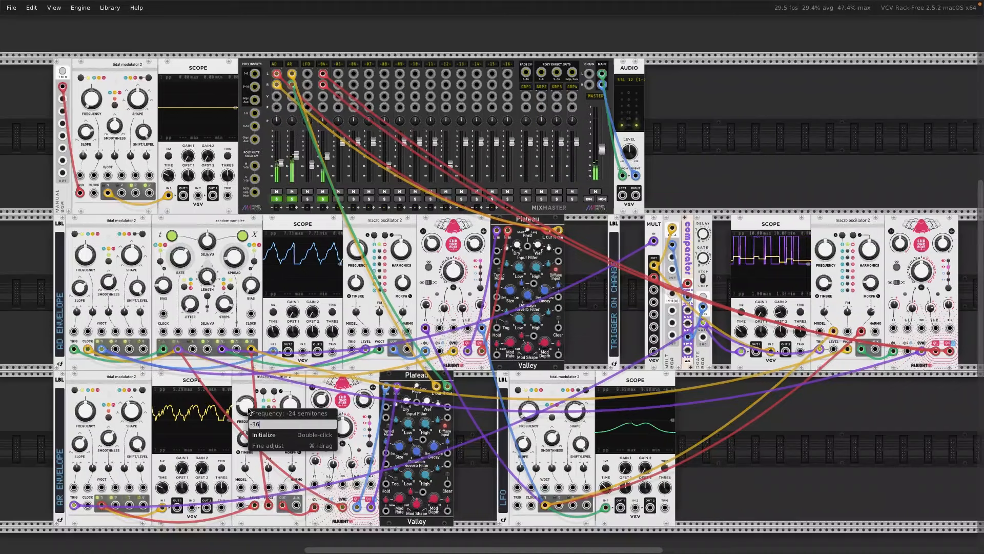
key("Return")
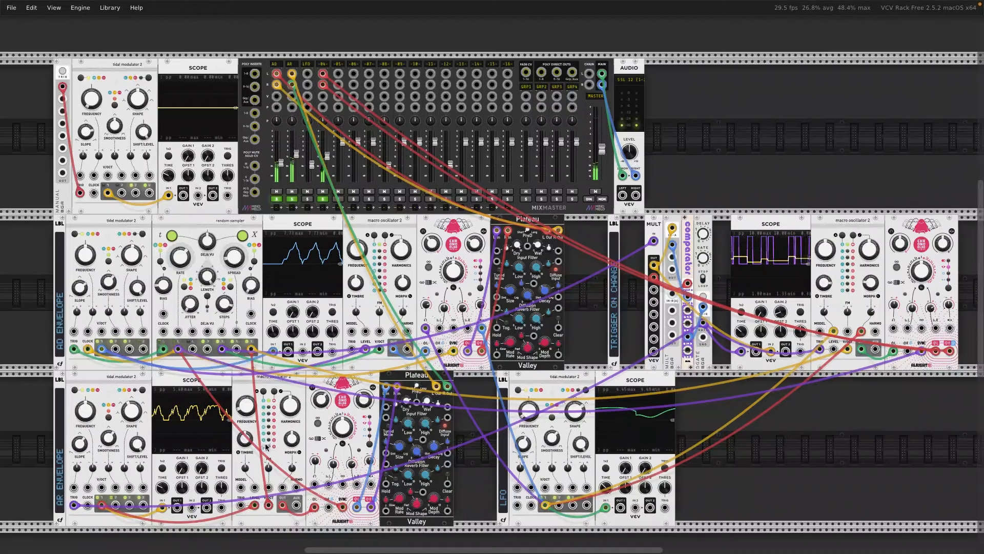
Step: Set the AR Envelope macro oscillator 2's Timbre to about 62% and adjust its Morph
mouse_move(247, 444)
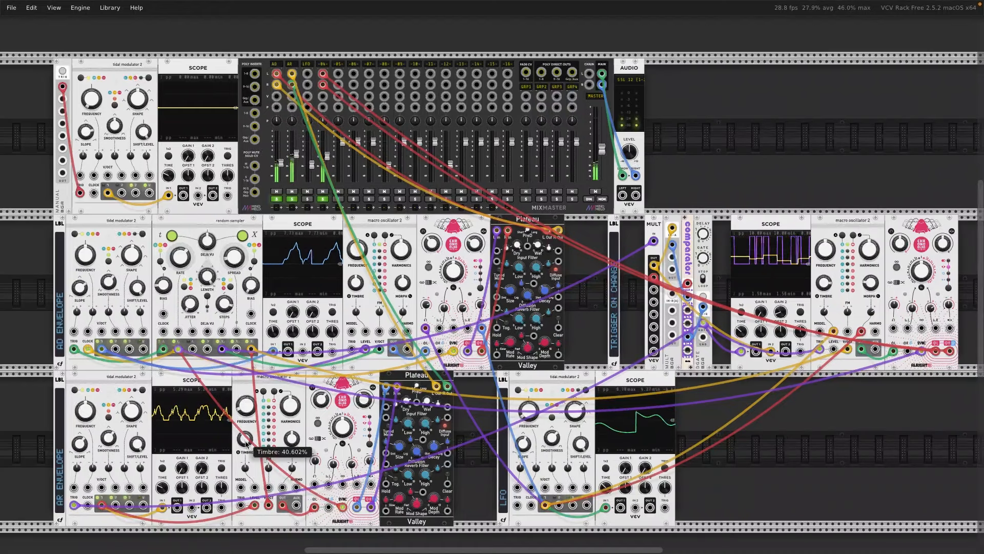
mouse_move(300, 171)
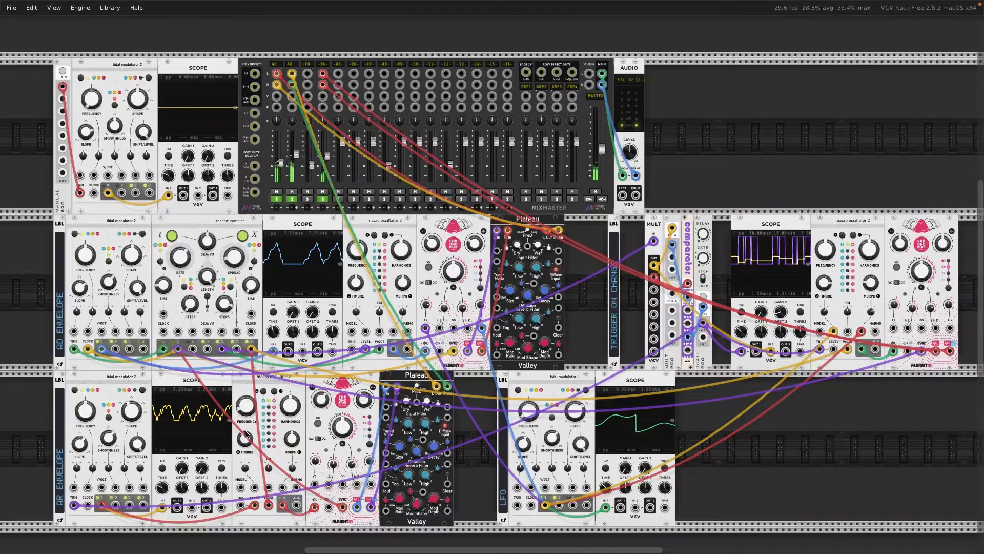
left_click_drag(245, 440, 246, 436)
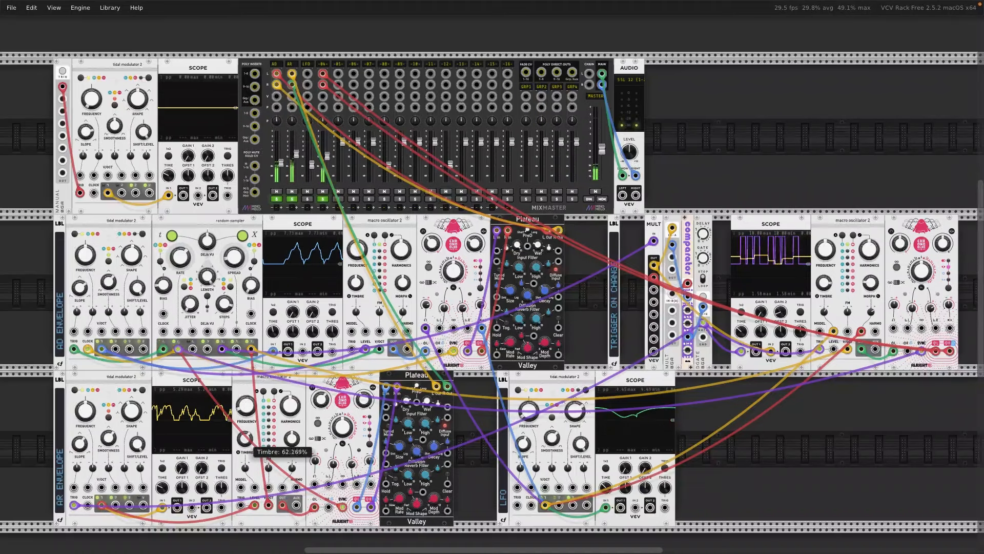
mouse_move(291, 439)
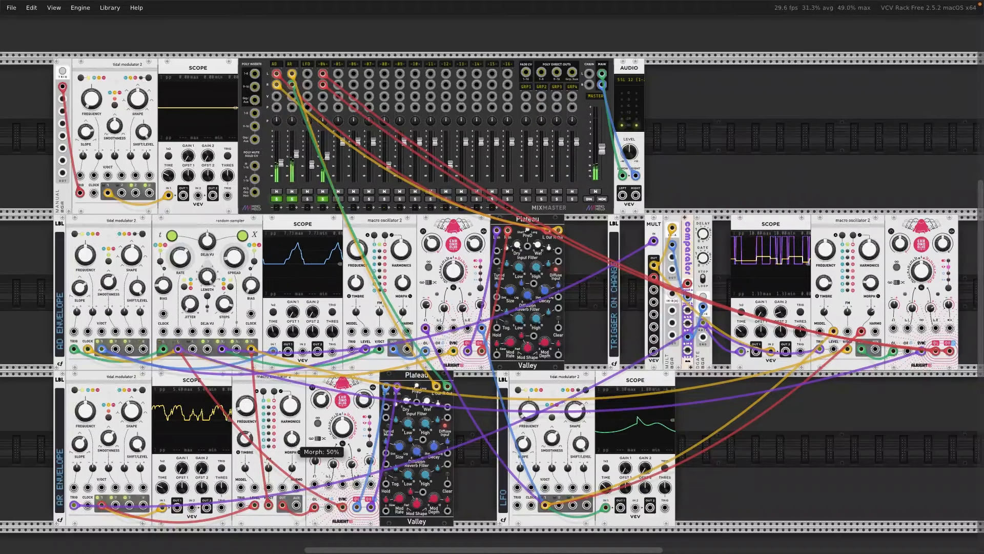
left_click_drag(291, 439, 291, 442)
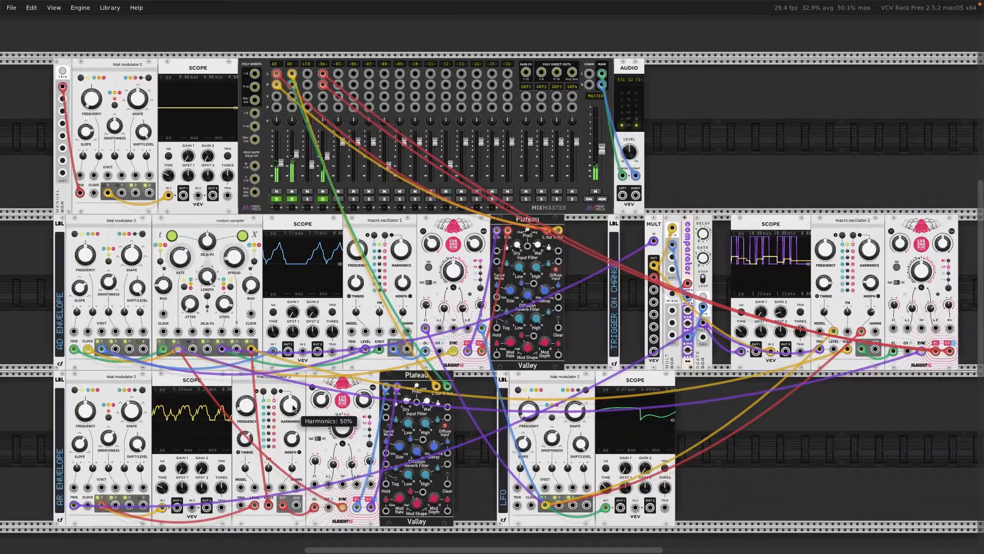
Step: Set the Frequency of the AR Envelope row's macro oscillator 2 to -24 semitones
right_click(244, 413)
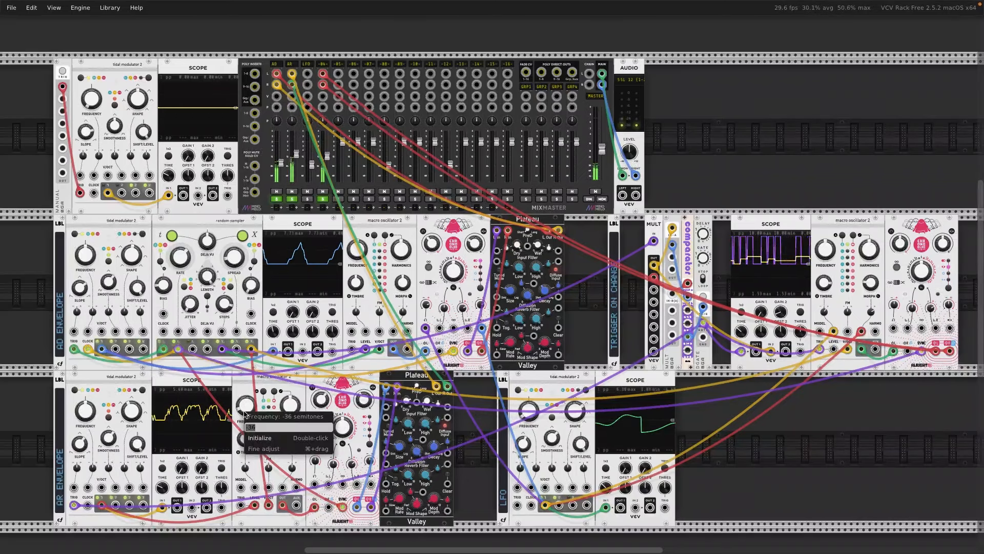
type("-24")
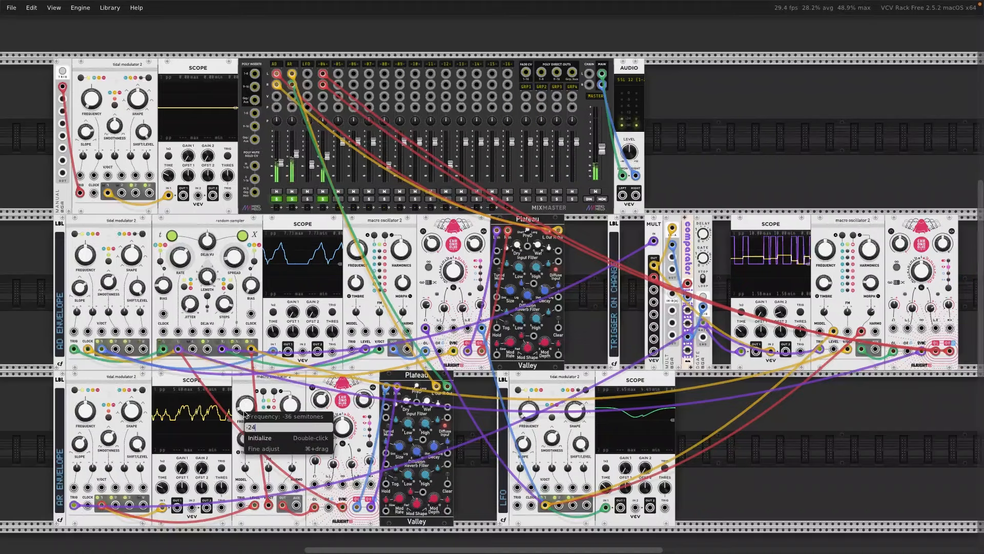
key("Return")
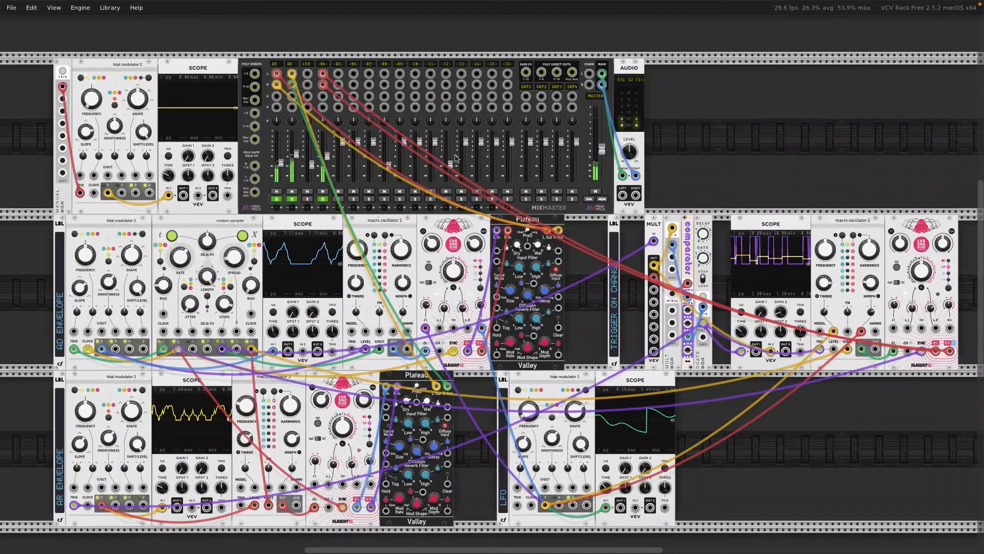
Step: Adjust the dry/wet mix and delay settings of the Trigger on Change row's Chronoblob2, with Feedback at about 43%
left_click_drag(945, 242, 921, 276)
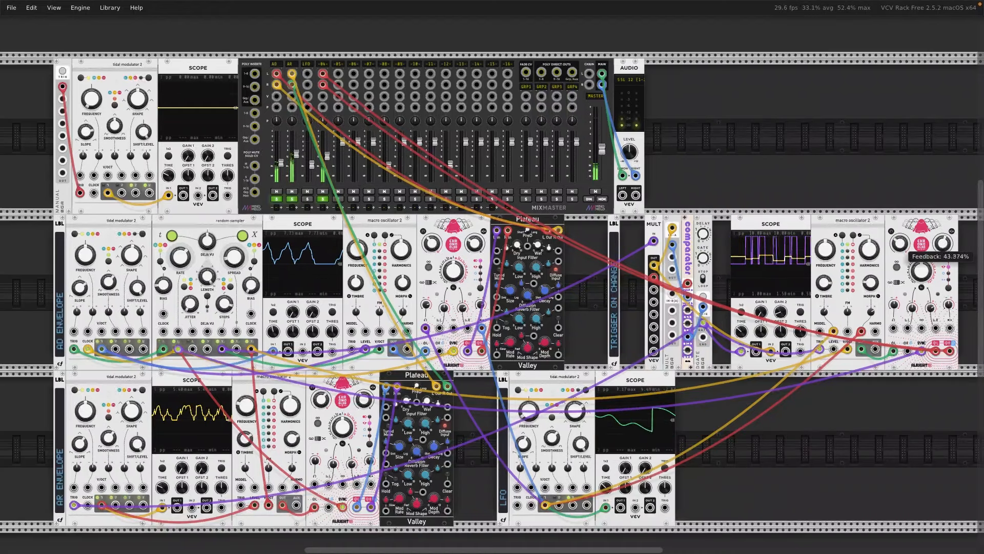
left_click_drag(900, 245, 942, 244)
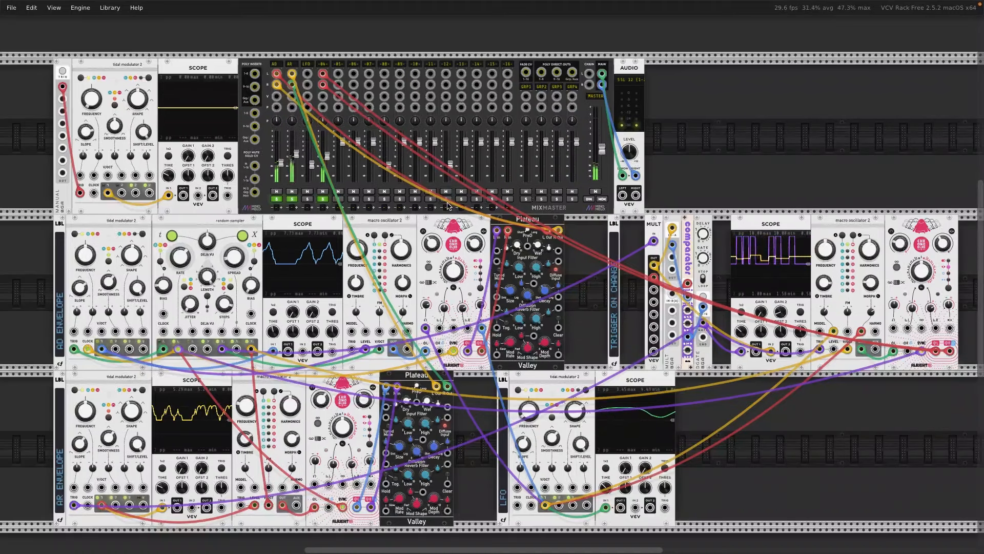
mouse_move(603, 149)
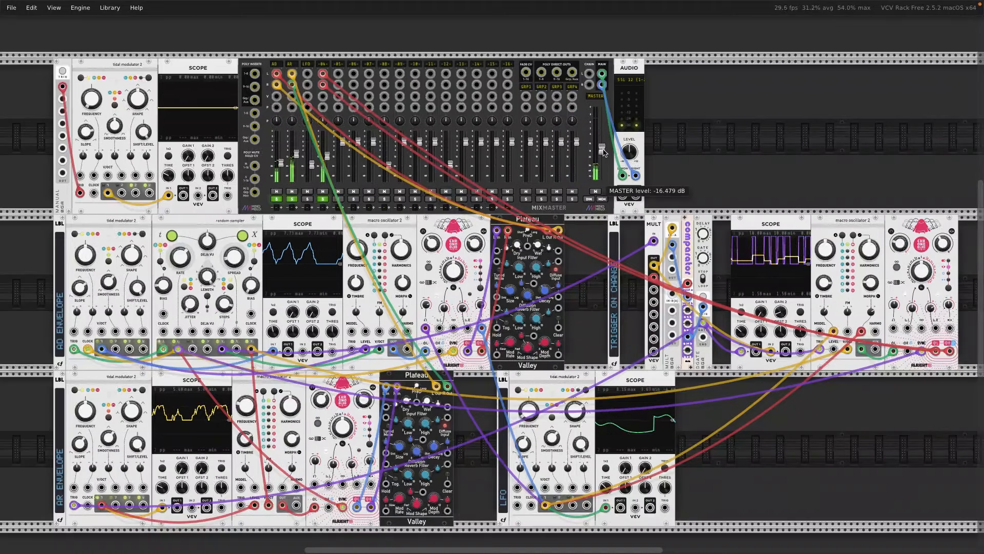